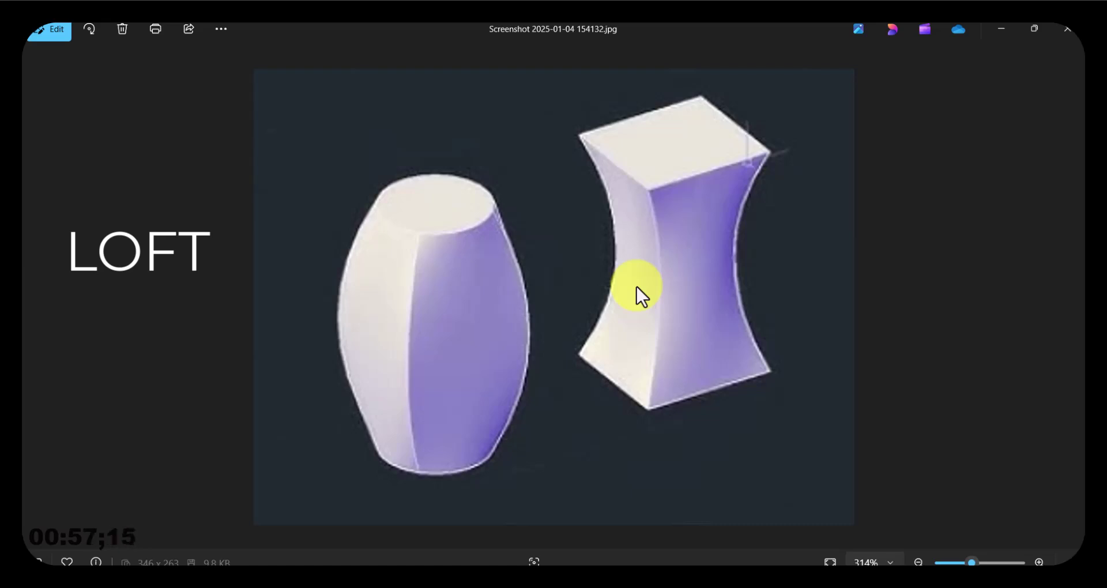
# Switch from the loft reference pictures to the open part in Autodesk Inventor.
pyautogui.moveTo(724, 577)
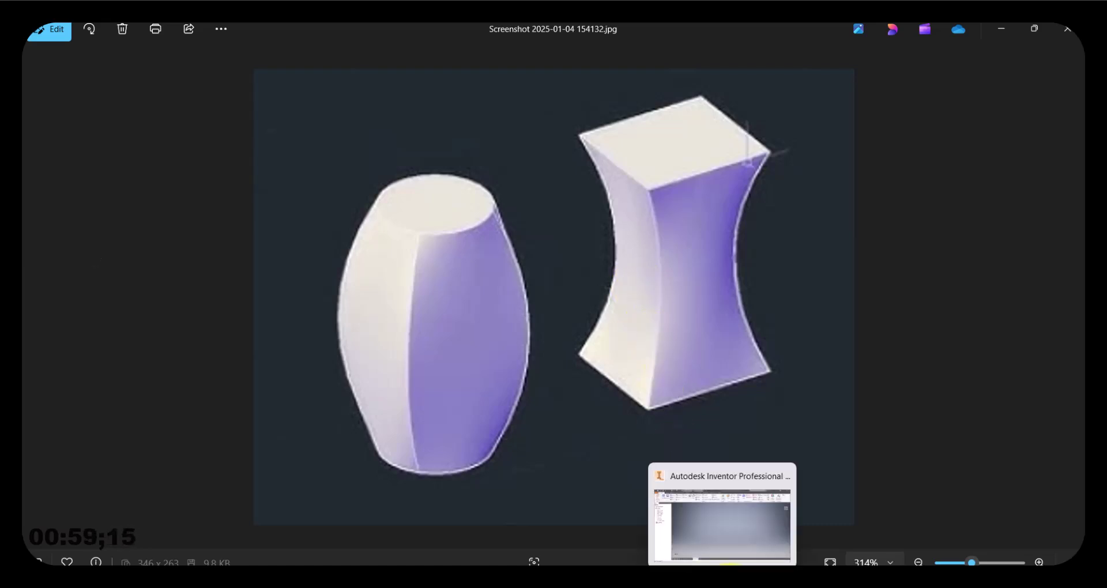
pyautogui.click(702, 549)
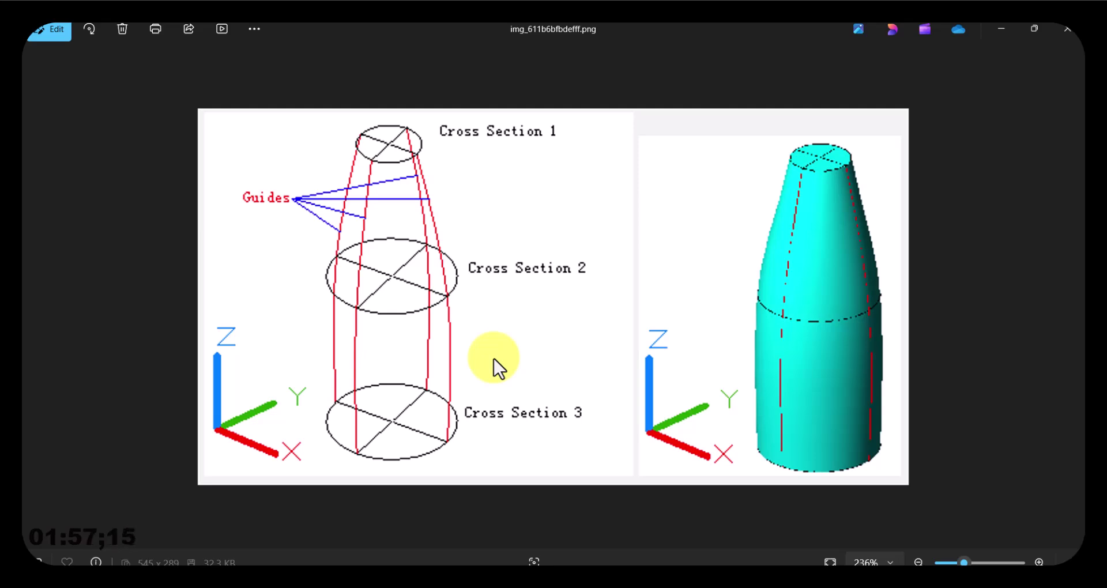
pyautogui.moveTo(733, 566)
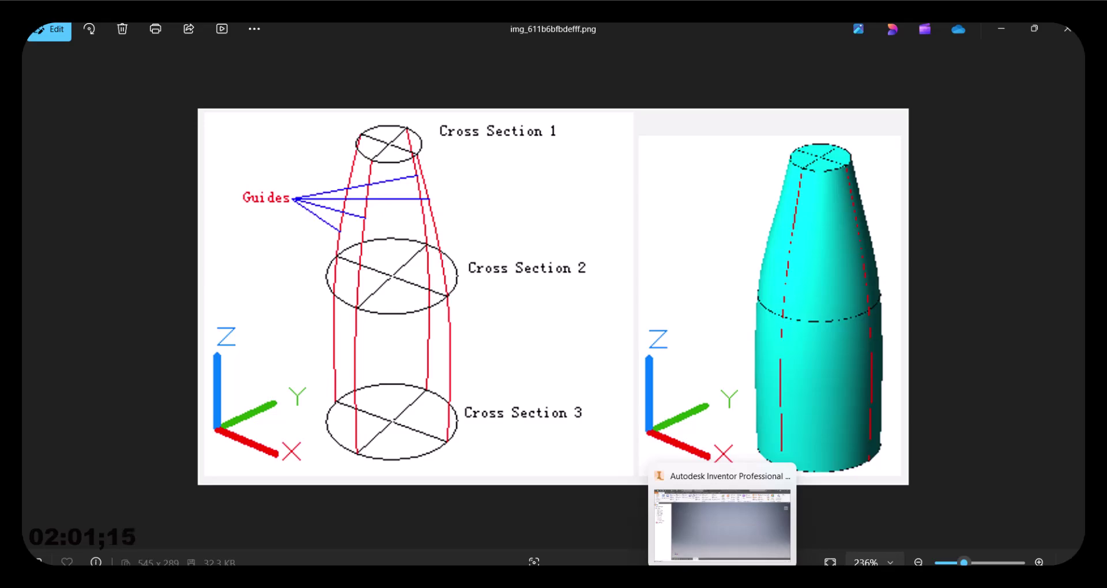
pyautogui.click(723, 522)
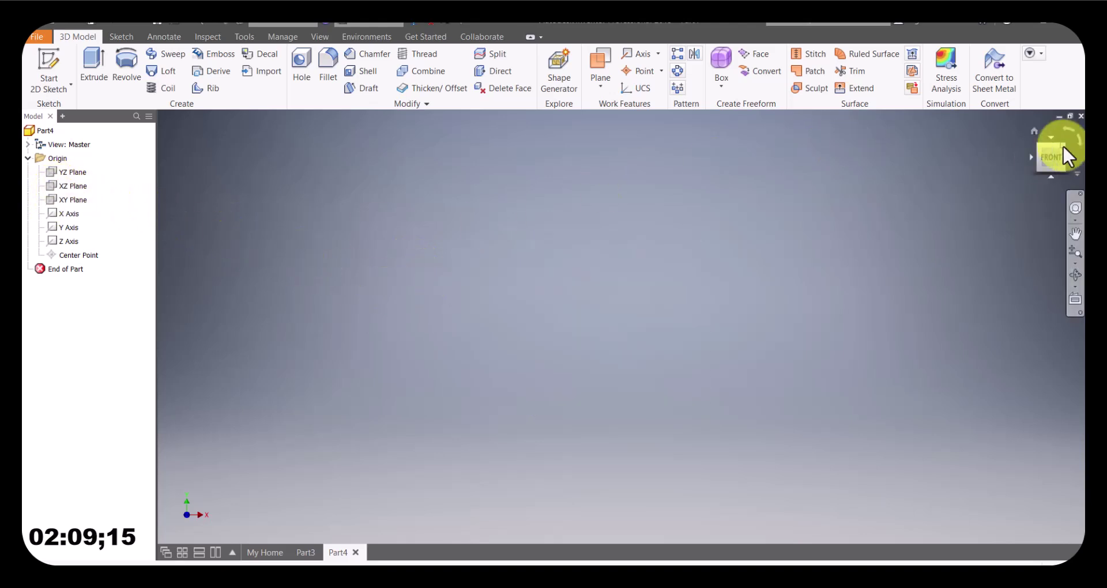
# Set the home view and make the origin's XZ plane visible.
pyautogui.click(1034, 131)
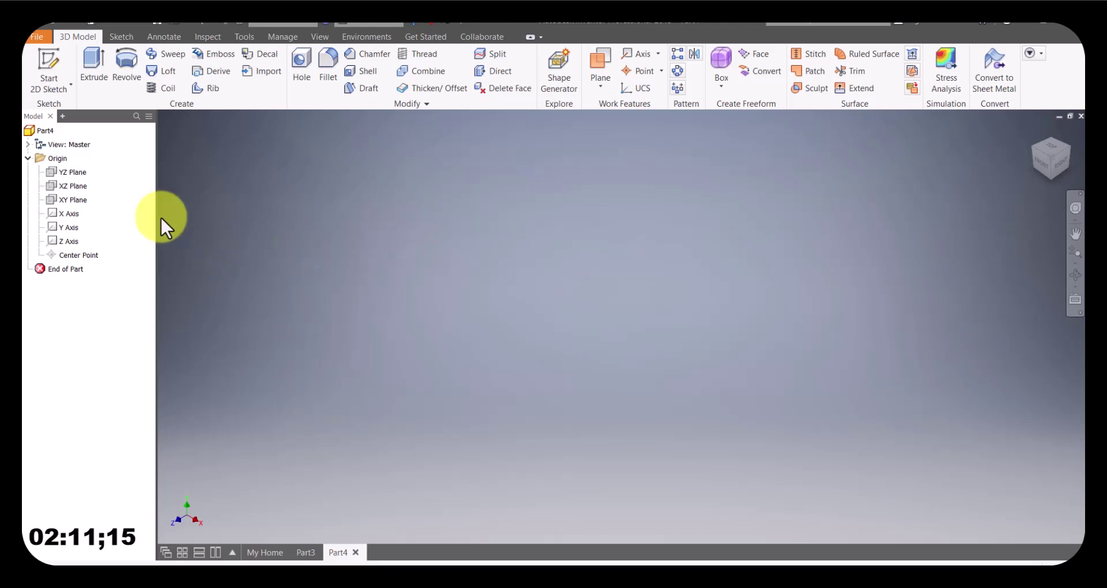
pyautogui.click(64, 188)
pyautogui.rightClick(63, 188)
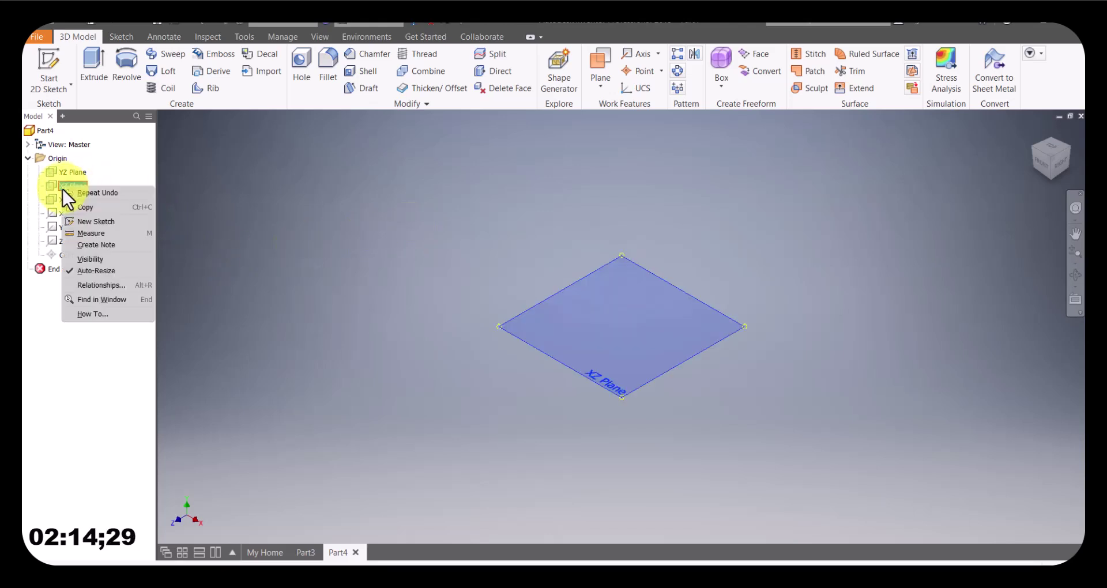
pyautogui.click(108, 260)
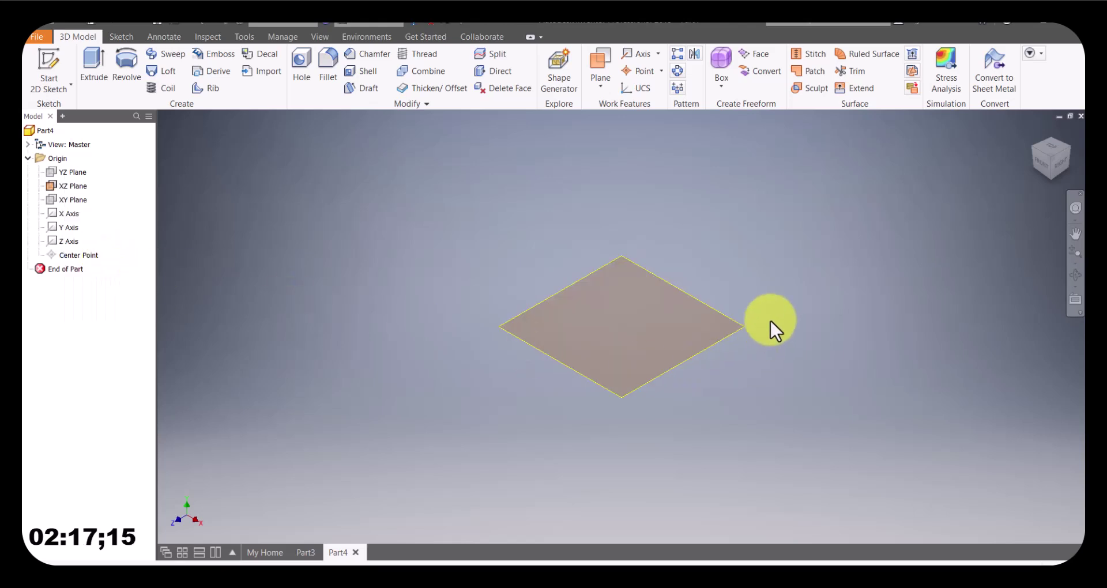
# Create a work plane offset 0.4375 in above the XZ plane.
pyautogui.moveTo(771, 329); pyautogui.dragTo(754, 369, button='middle')
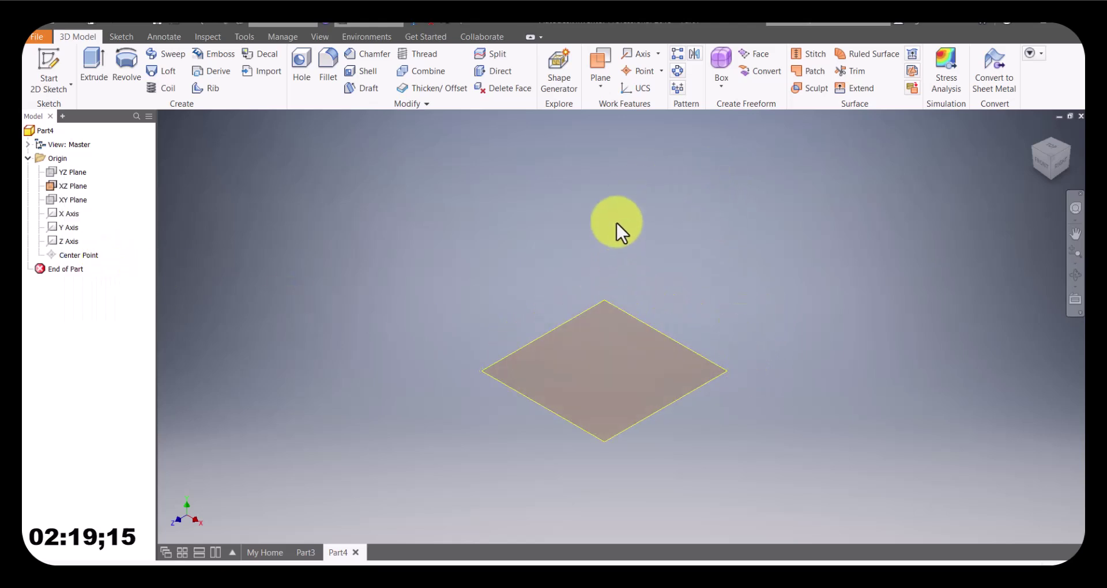
pyautogui.click(603, 89)
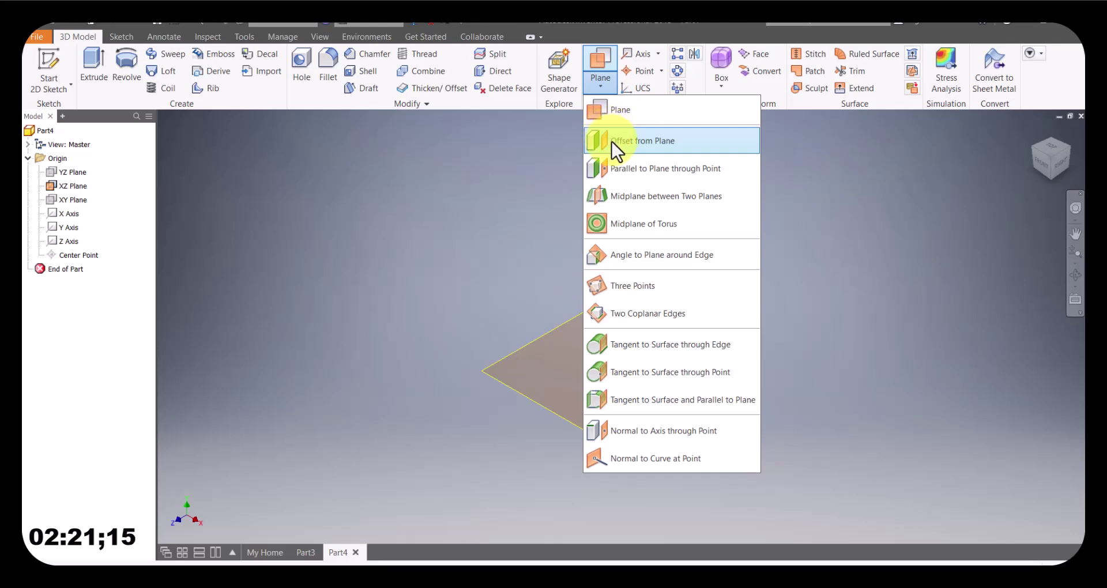
pyautogui.click(614, 145)
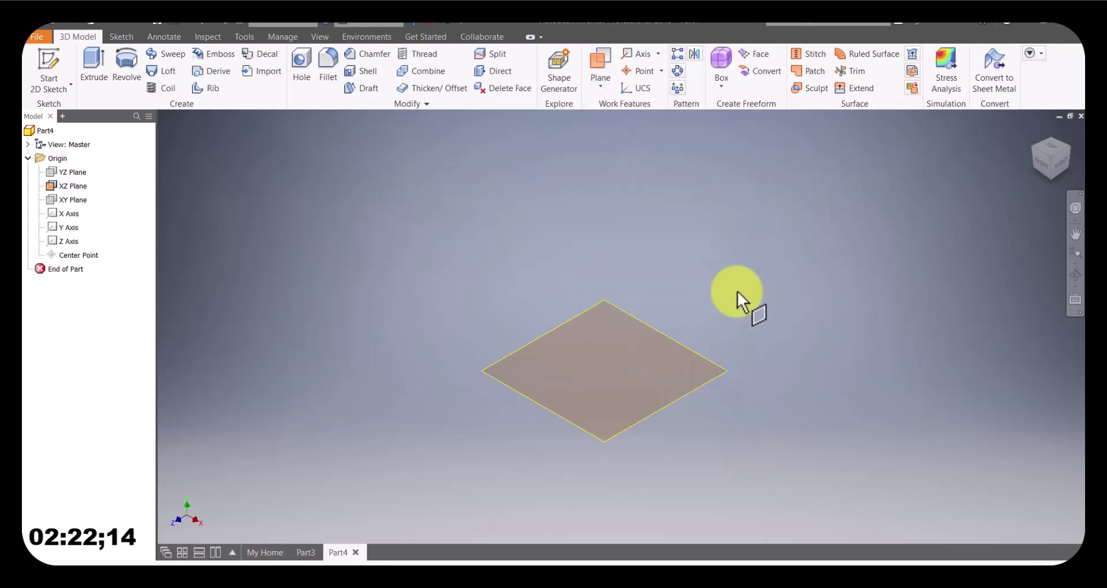
pyautogui.click(721, 371)
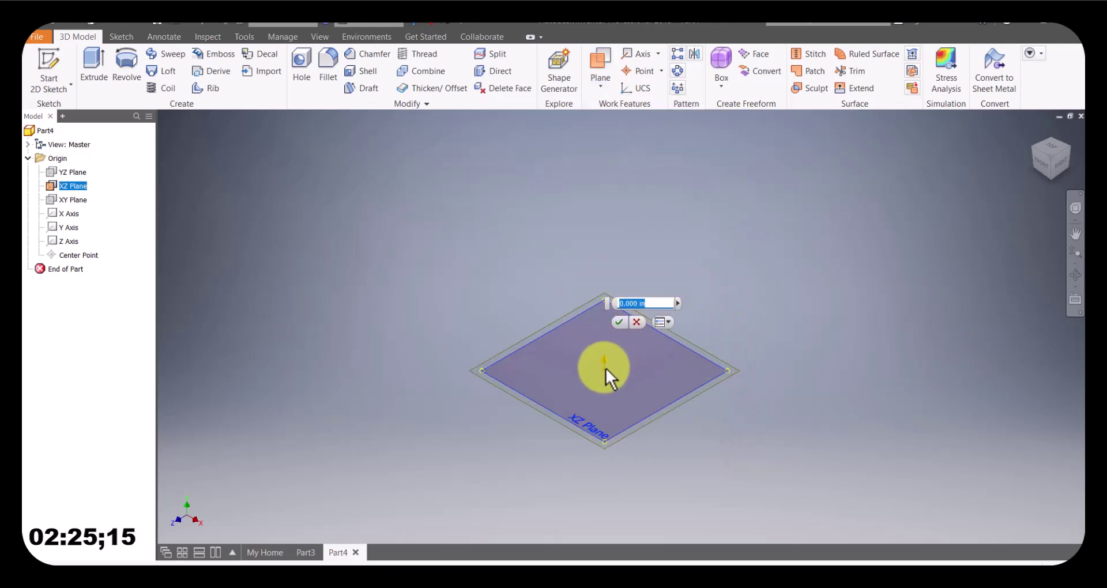
pyautogui.moveTo(606, 363); pyautogui.dragTo(604, 282)
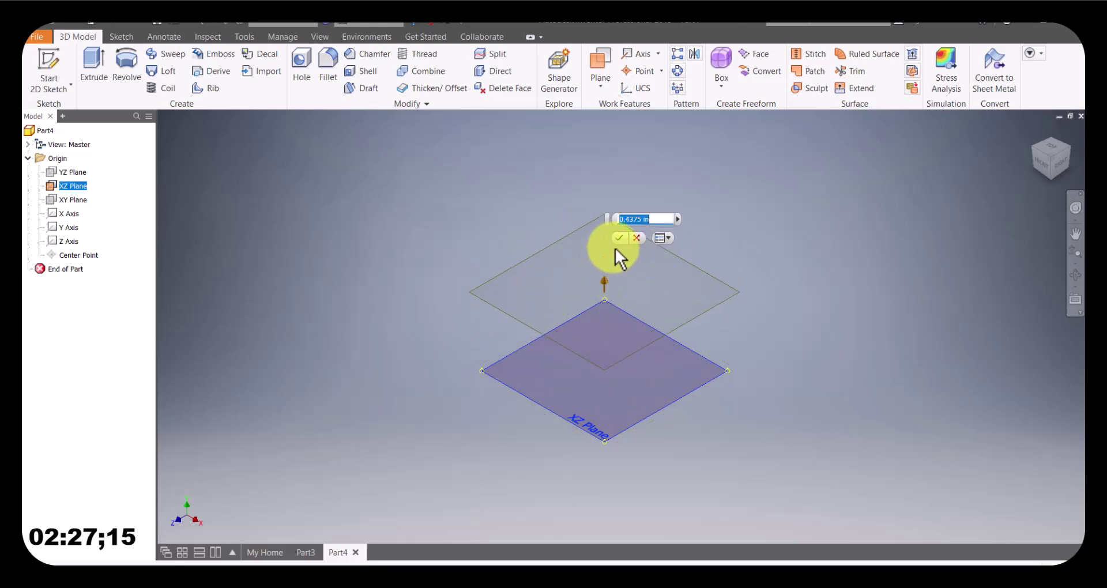
pyautogui.click(620, 237)
# Create a second work plane offset 0.4375 in above the first work plane.
pyautogui.click(597, 86)
pyautogui.click(621, 140)
pyautogui.click(683, 320)
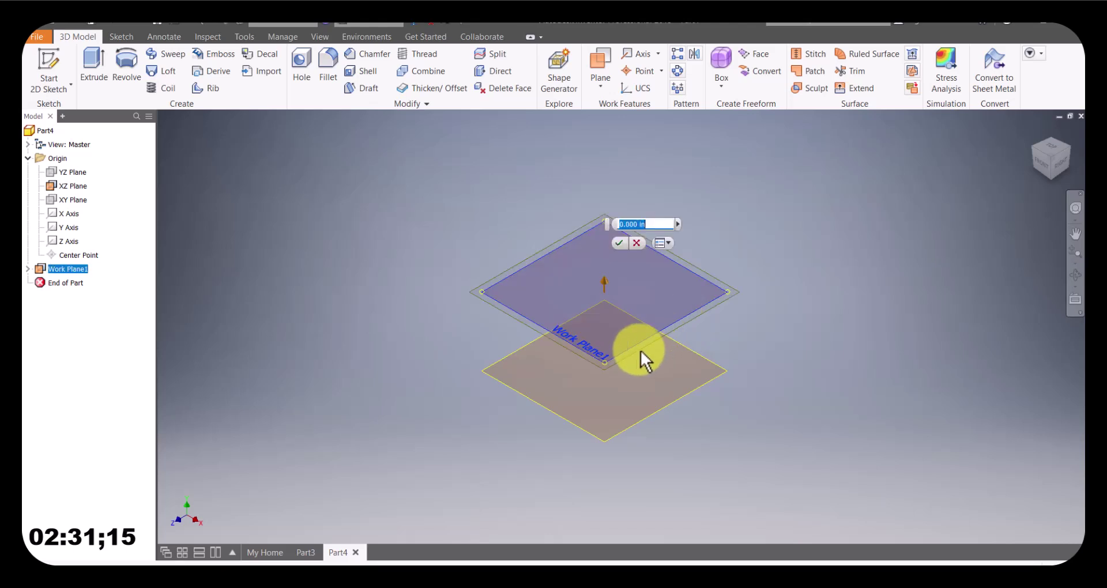
pyautogui.moveTo(600, 282); pyautogui.dragTo(611, 200)
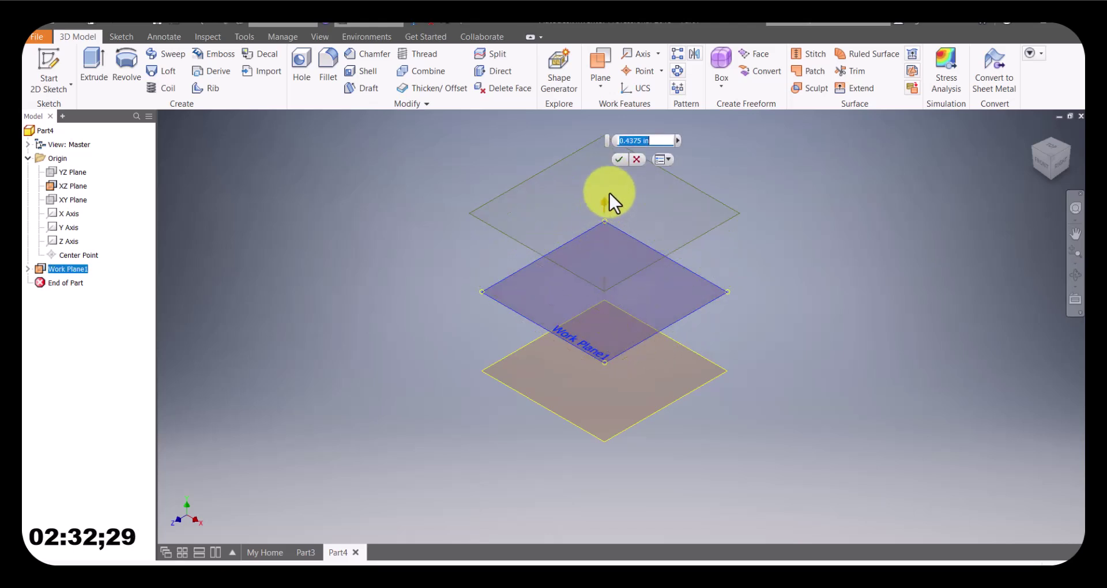
pyautogui.click(621, 162)
# Sketch a 0.5 in diameter circle centred on the origin on the lowest plane (XZ) and finish the sketch.
pyautogui.moveTo(592, 327); pyautogui.dragTo(569, 329, button='middle')
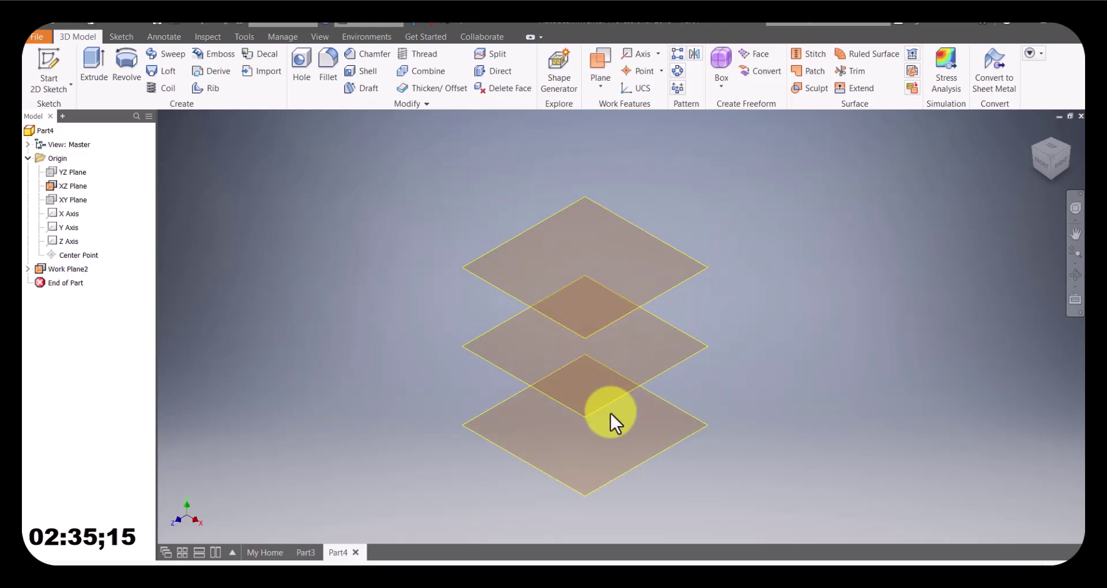
pyautogui.keyDown('shift'); pyautogui.moveTo(605, 403); pyautogui.dragTo(555, 393, button='middle'); pyautogui.keyUp('shift')
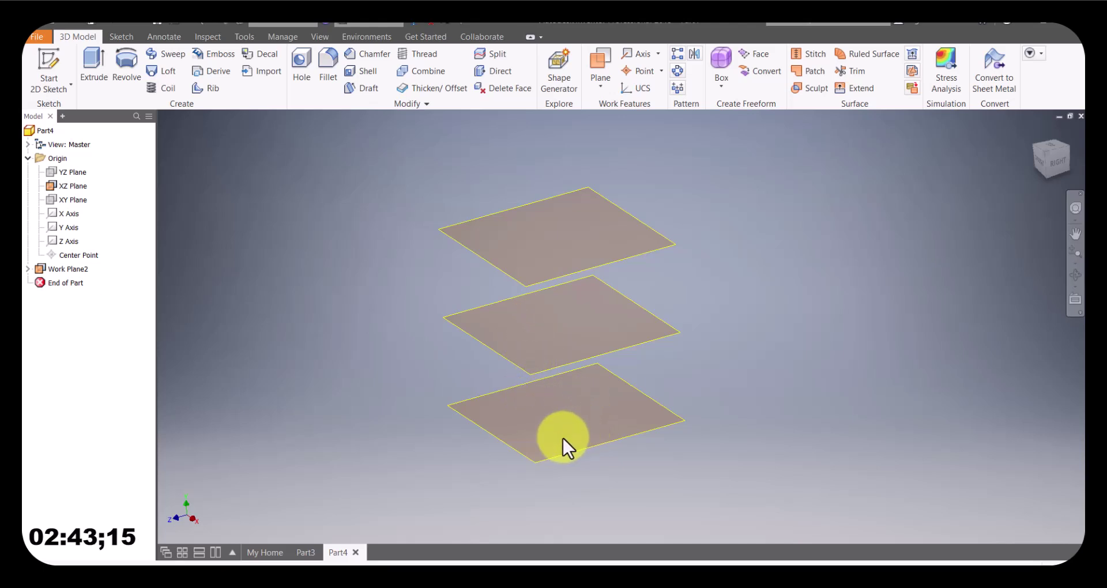
pyautogui.keyDown('shift'); pyautogui.moveTo(580, 252); pyautogui.dragTo(594, 276, button='middle'); pyautogui.keyUp('shift')
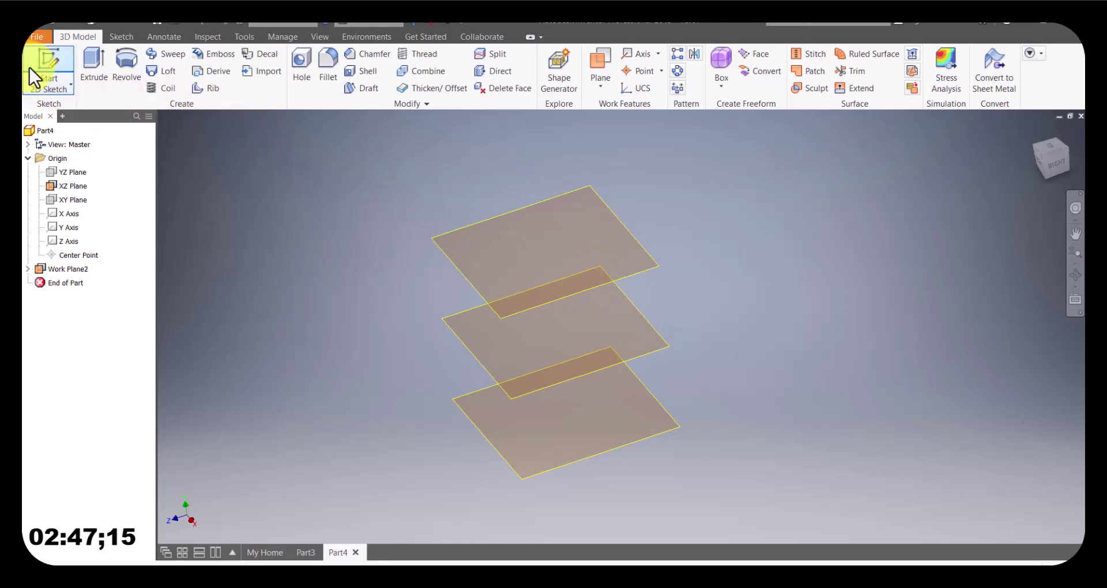
pyautogui.click(47, 60)
pyautogui.click(546, 464)
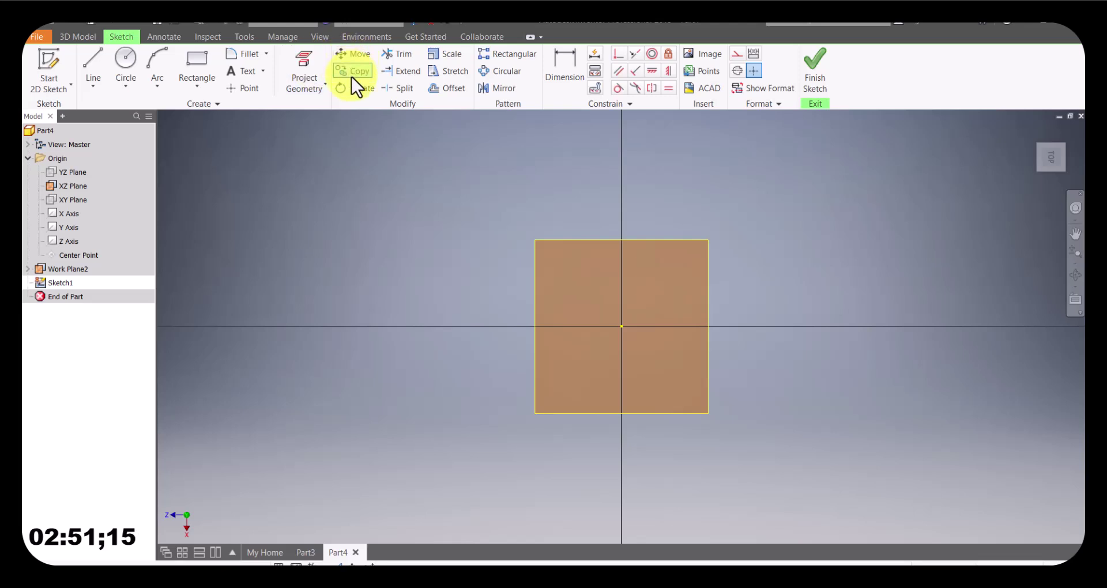
pyautogui.click(125, 61)
pyautogui.click(622, 327)
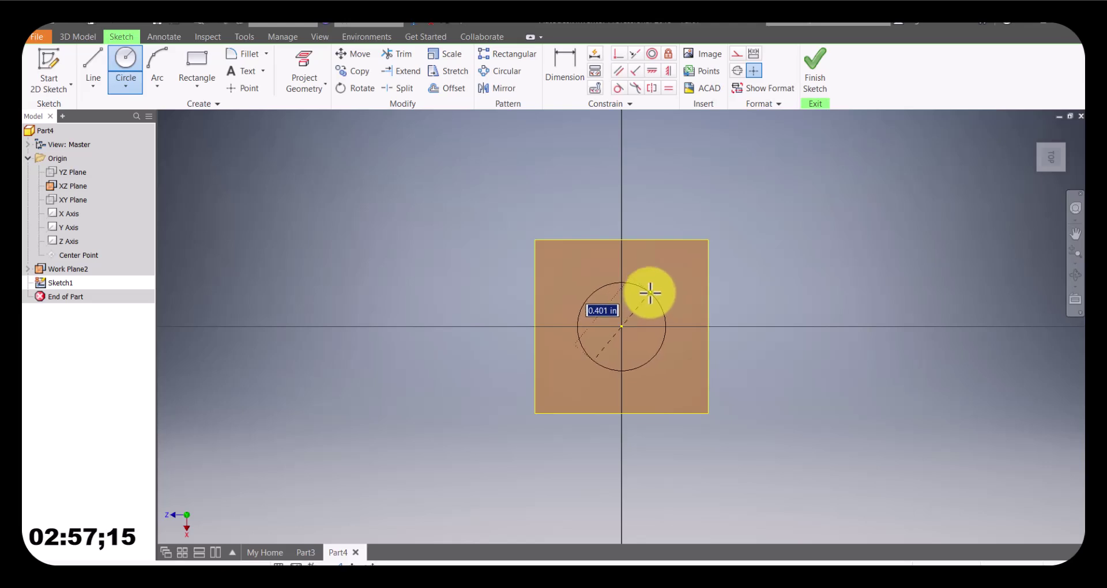
pyautogui.write('0.5')
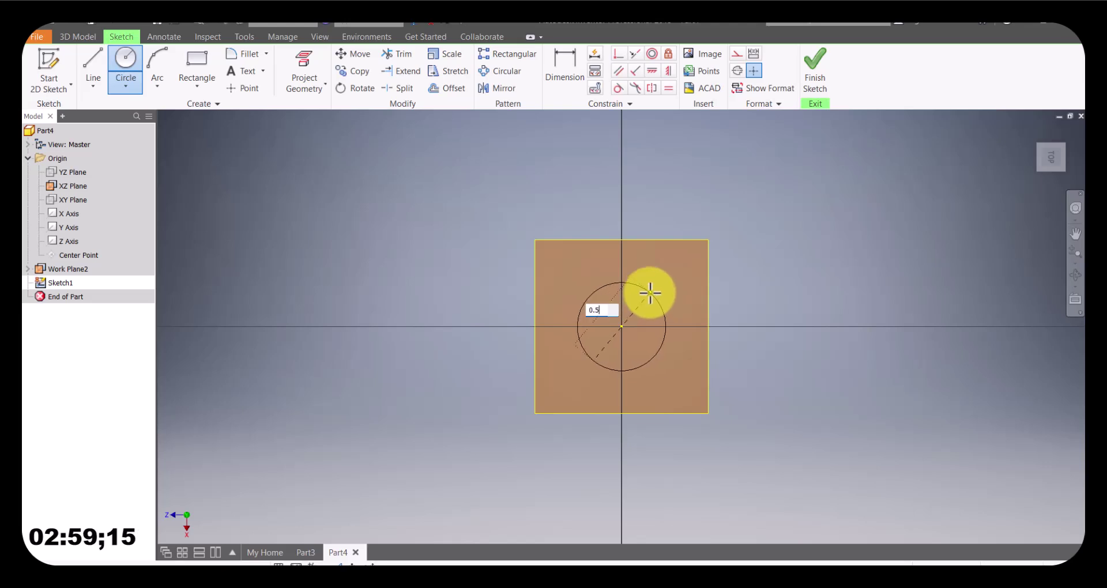
pyautogui.press('Return')
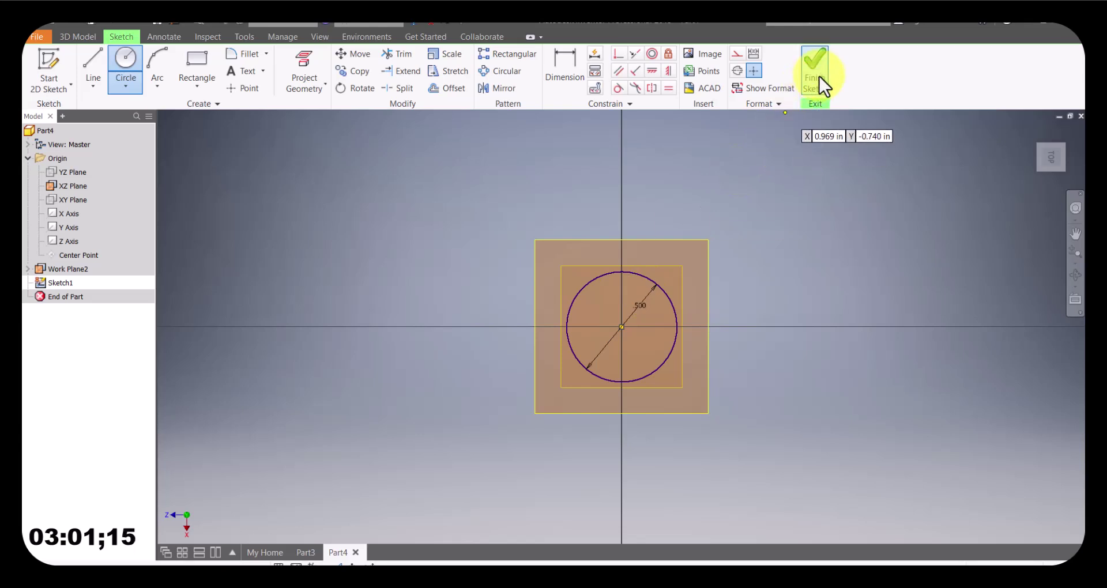
pyautogui.click(817, 81)
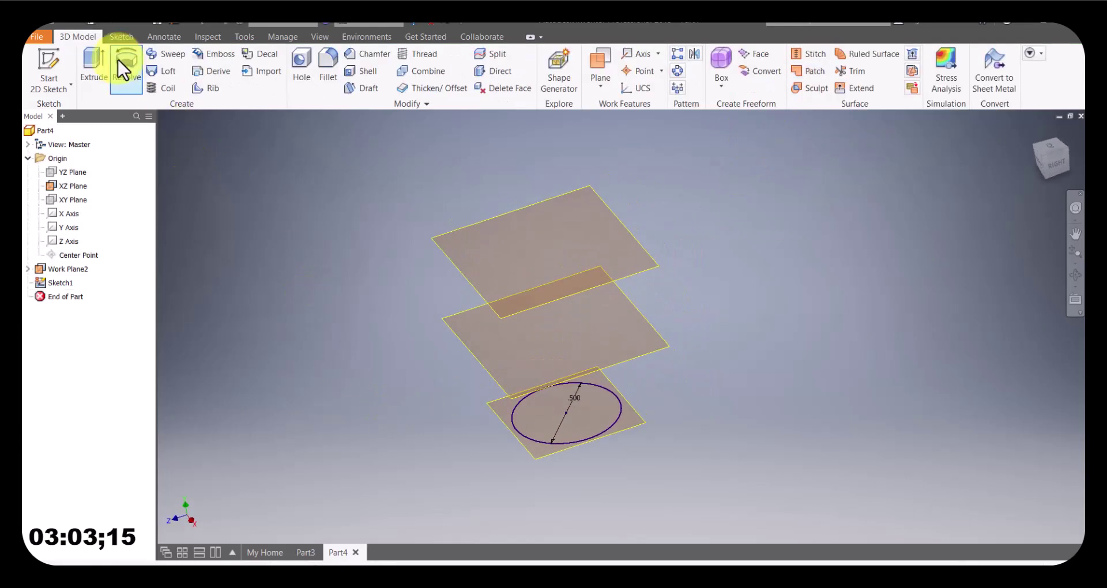
# Sketch a 0.3 in diameter circle centred on the origin on the middle work plane and finish the sketch.
pyautogui.click(48, 64)
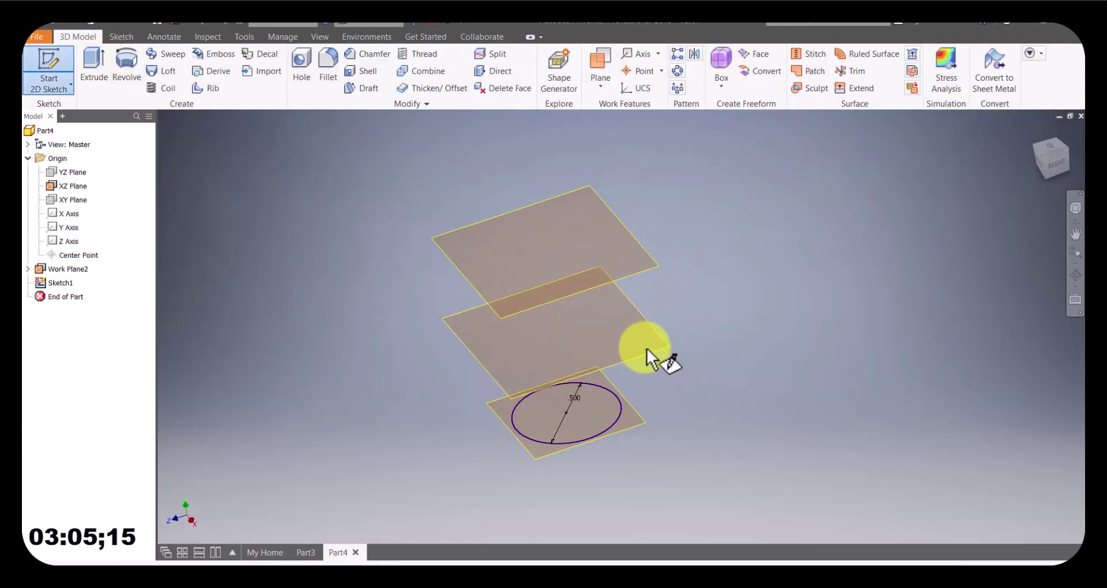
pyautogui.click(666, 358)
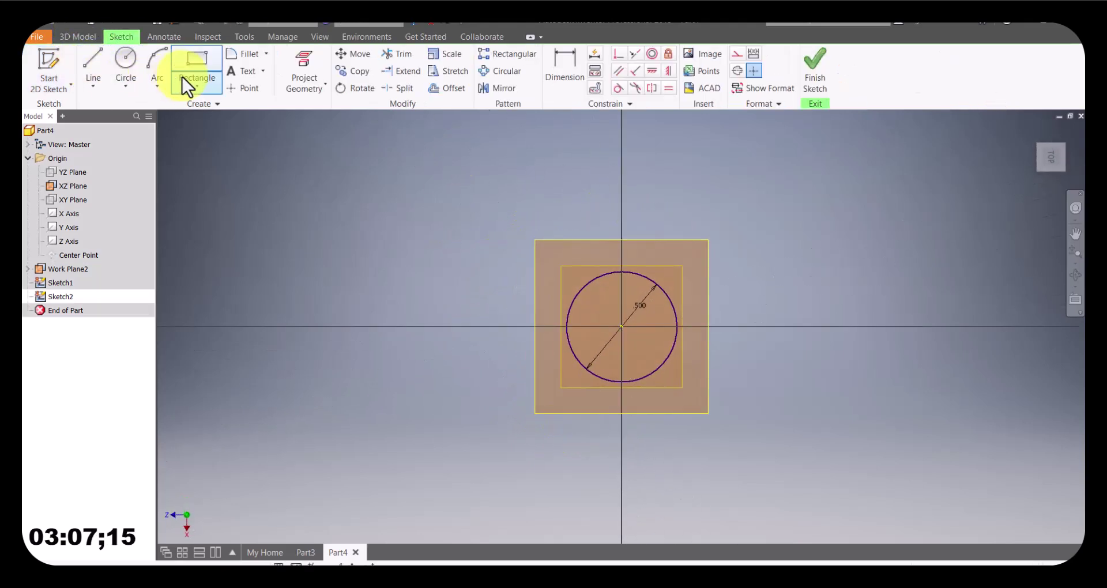
pyautogui.click(124, 63)
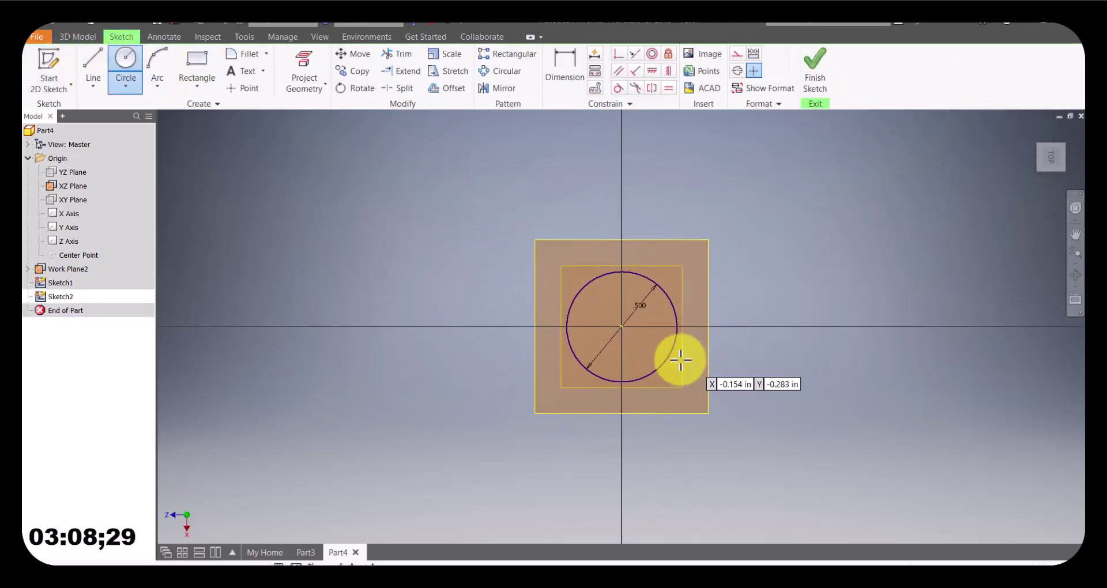
pyautogui.click(621, 328)
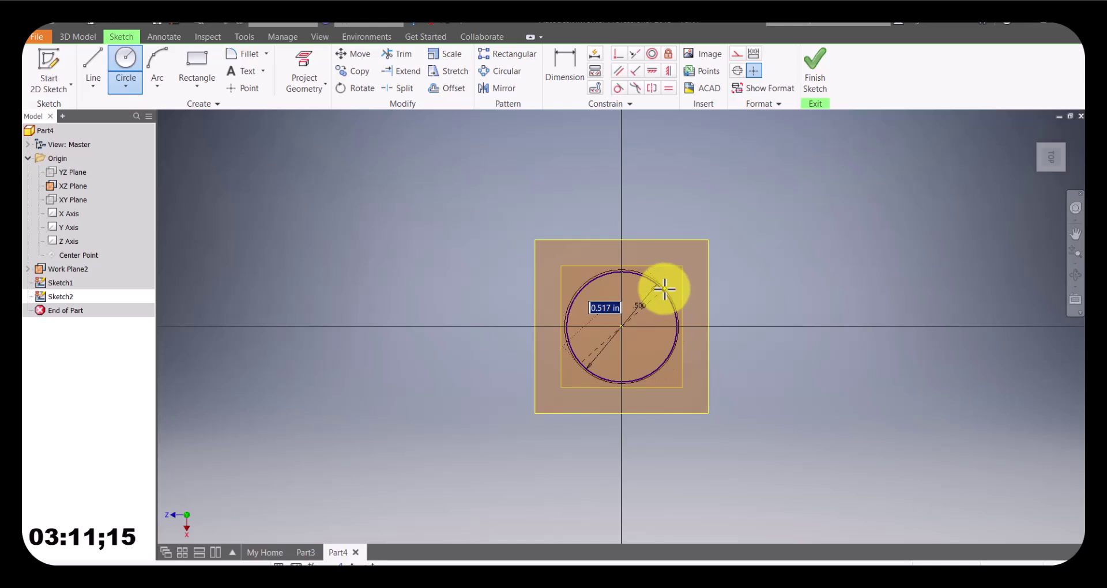
pyautogui.write('0.5')
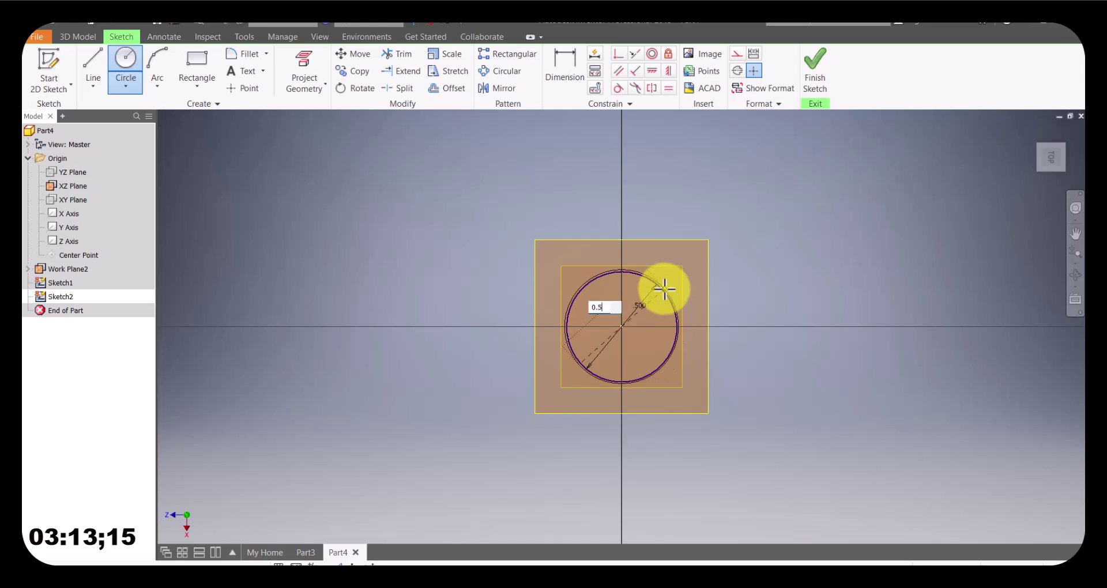
pyautogui.press('BackSpace')
pyautogui.write('3')
pyautogui.press('Return')
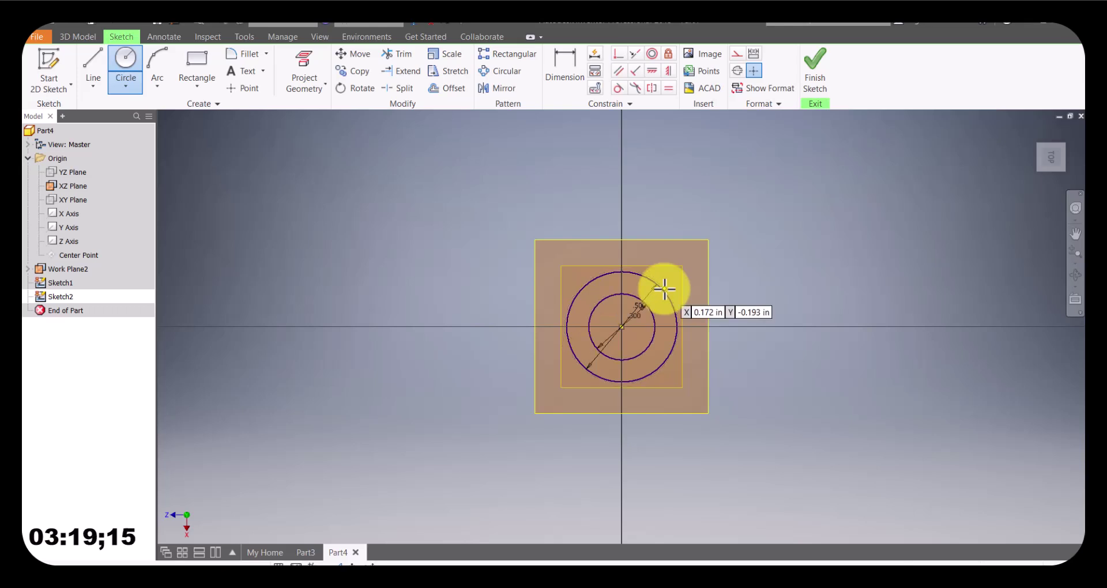
pyautogui.click(817, 68)
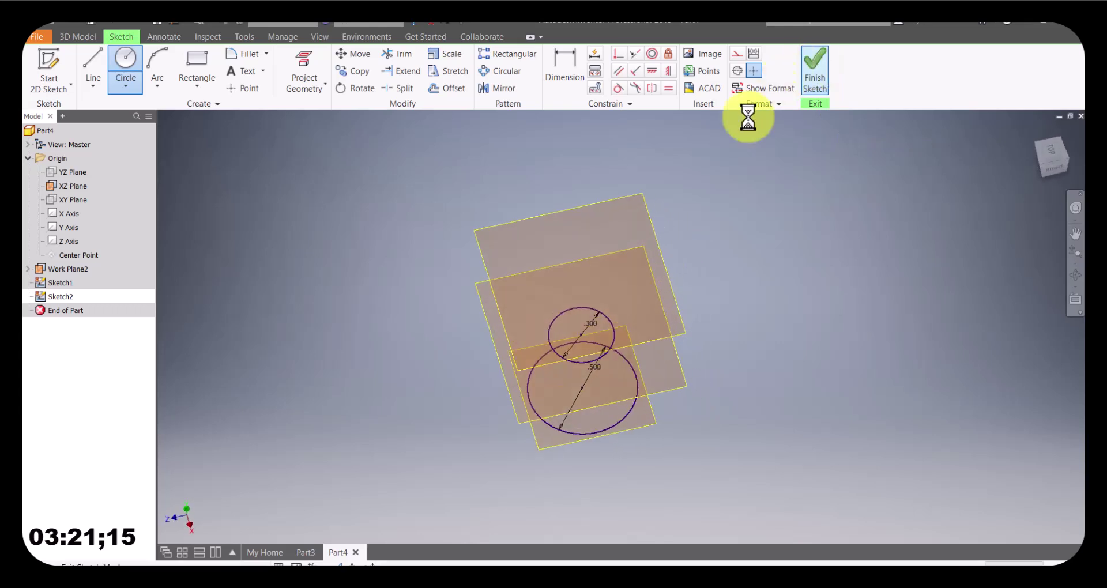
# Sketch a 0.8 in diameter circle centred on the origin on the uppermost work plane and finish the sketch.
pyautogui.click(54, 57)
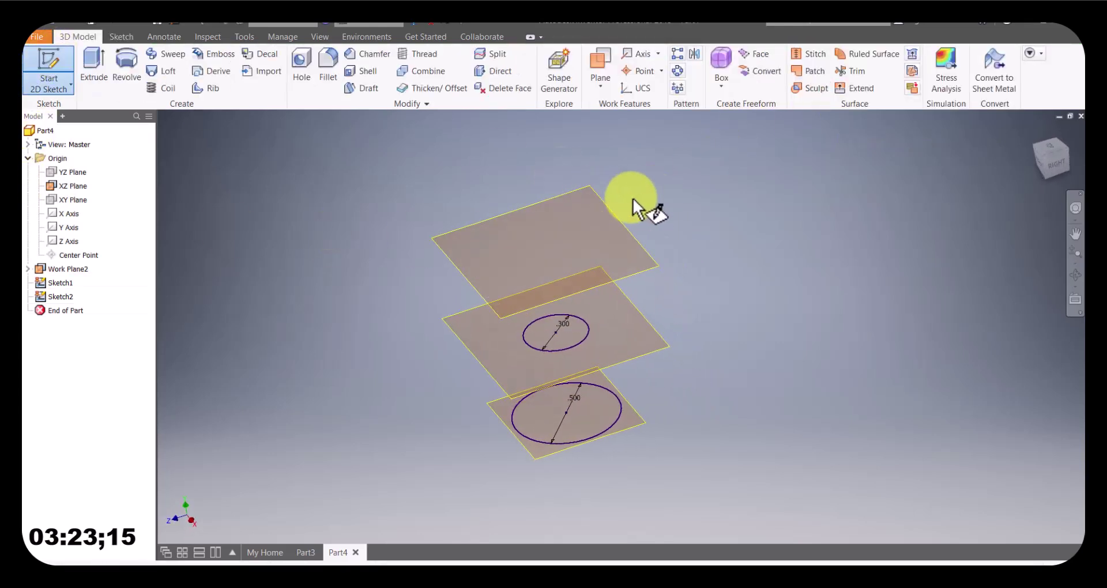
pyautogui.click(614, 209)
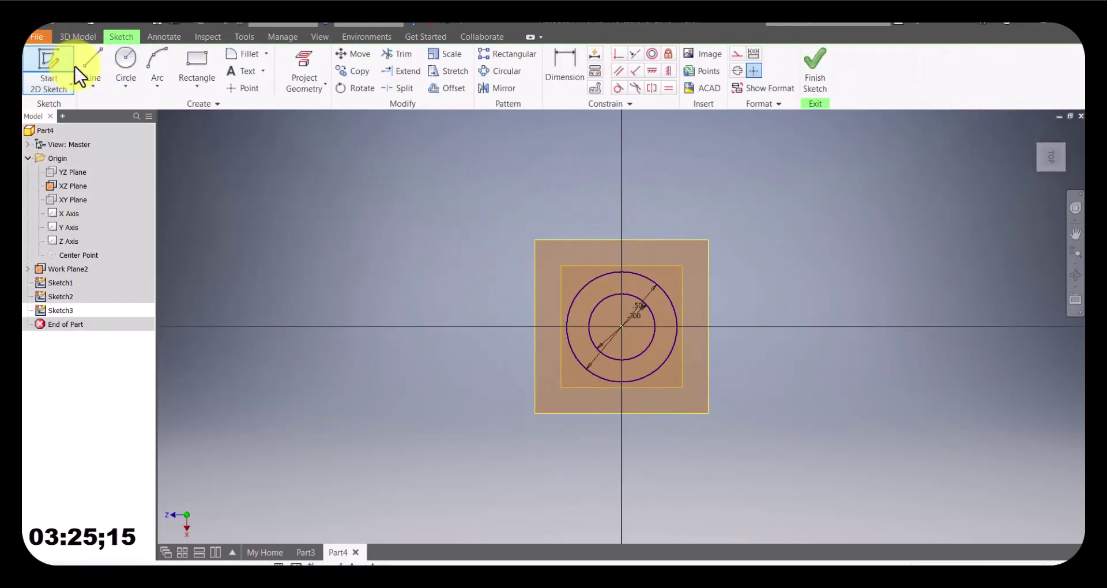
pyautogui.click(125, 62)
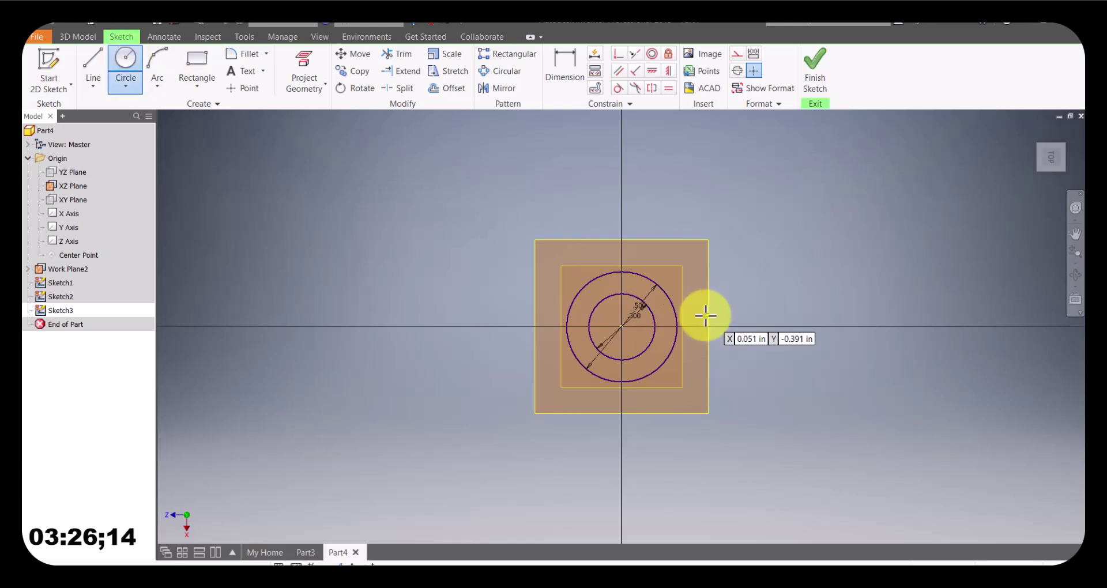
pyautogui.click(621, 327)
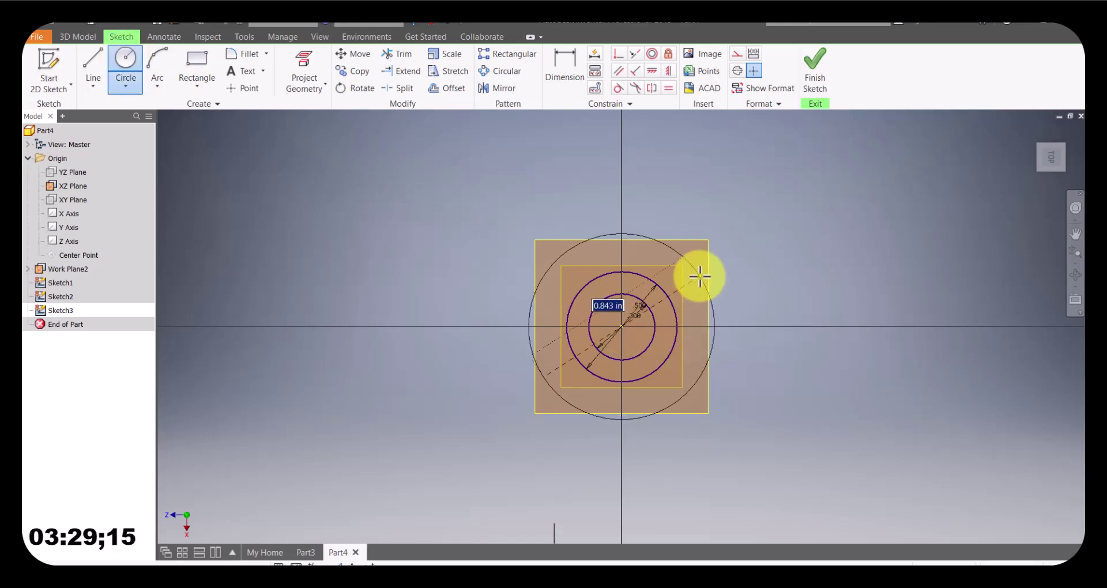
pyautogui.write('0.8')
pyautogui.press('Return')
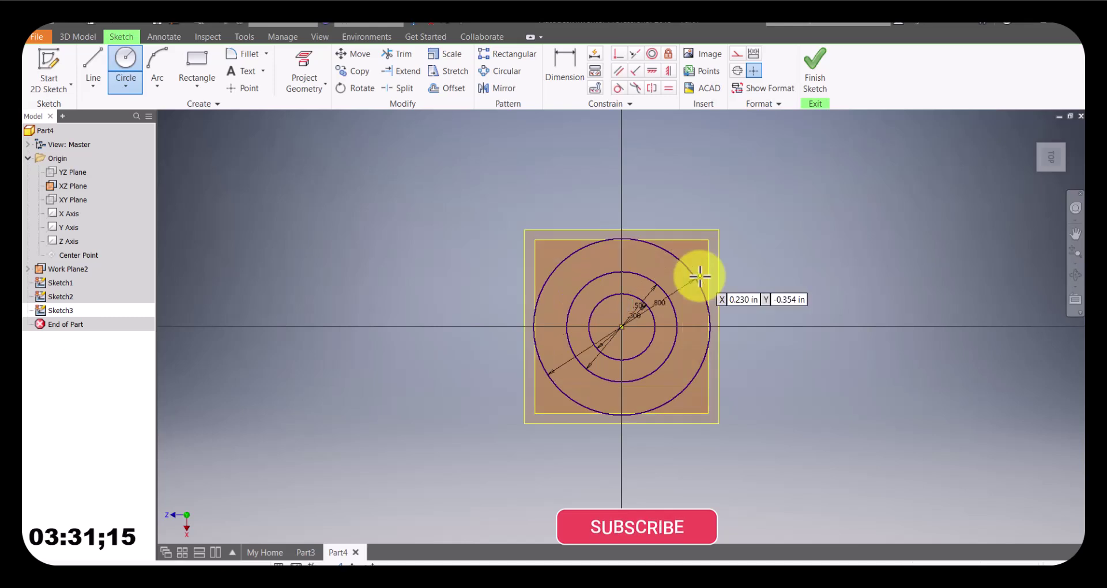
pyautogui.click(816, 64)
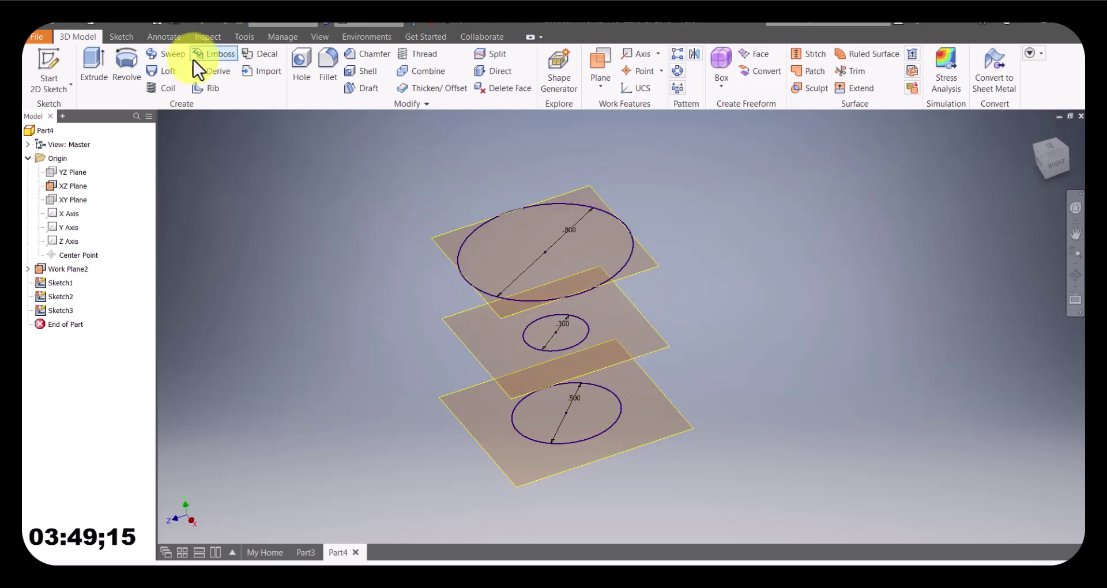
# Loft a solid through the three circle sketches, selecting the uppermost, middle and lowest profiles in that order.
pyautogui.click(167, 72)
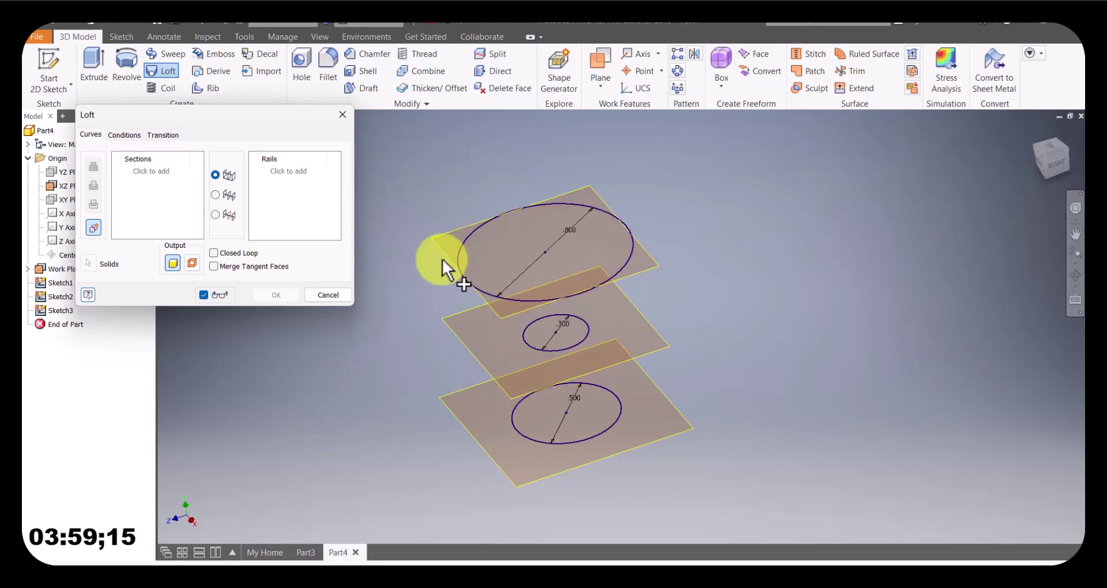
pyautogui.click(459, 269)
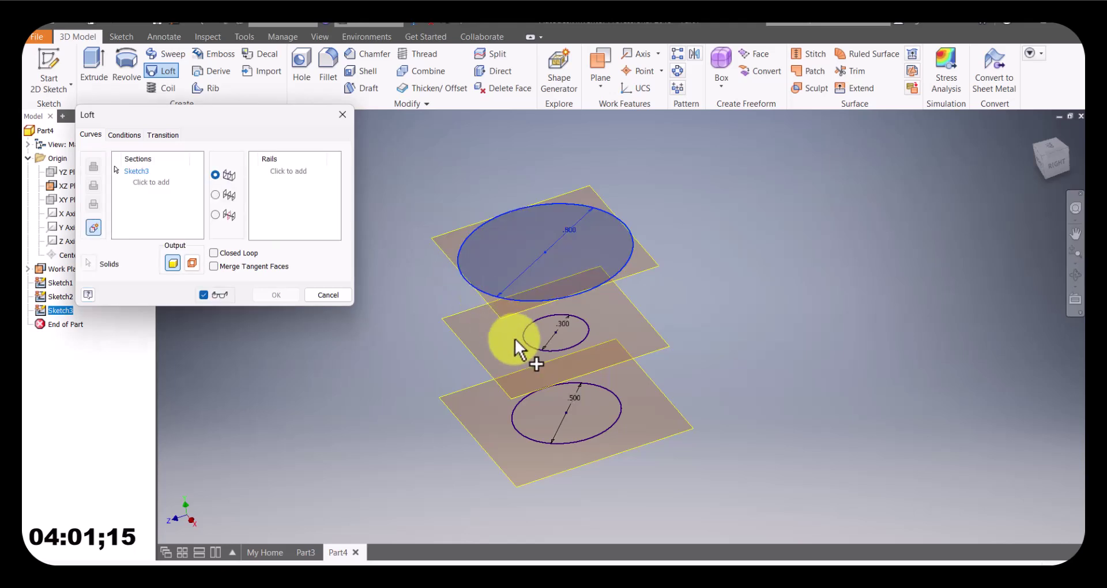
pyautogui.click(537, 348)
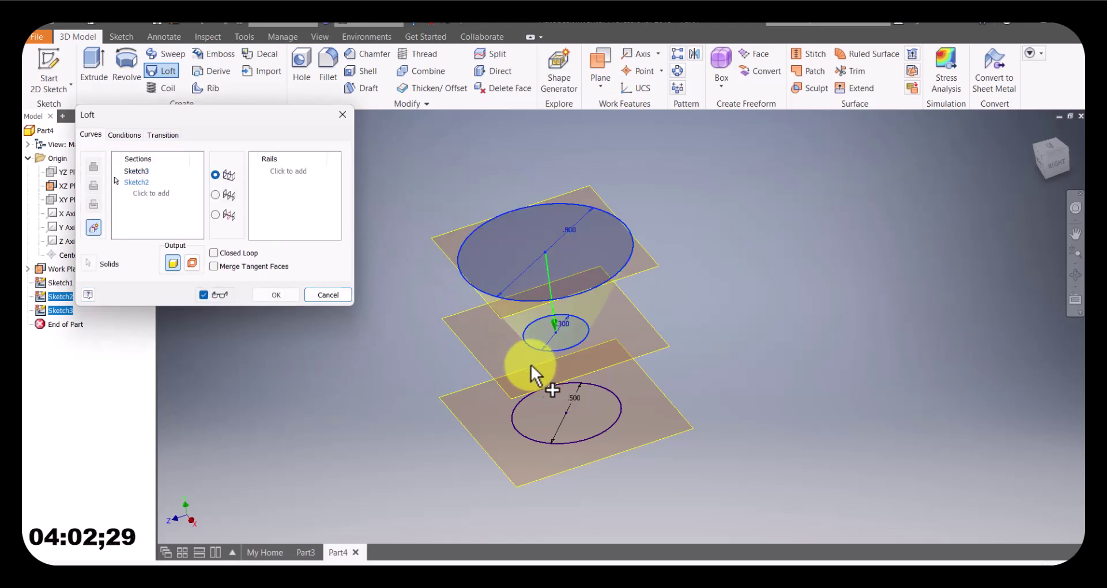
pyautogui.click(514, 418)
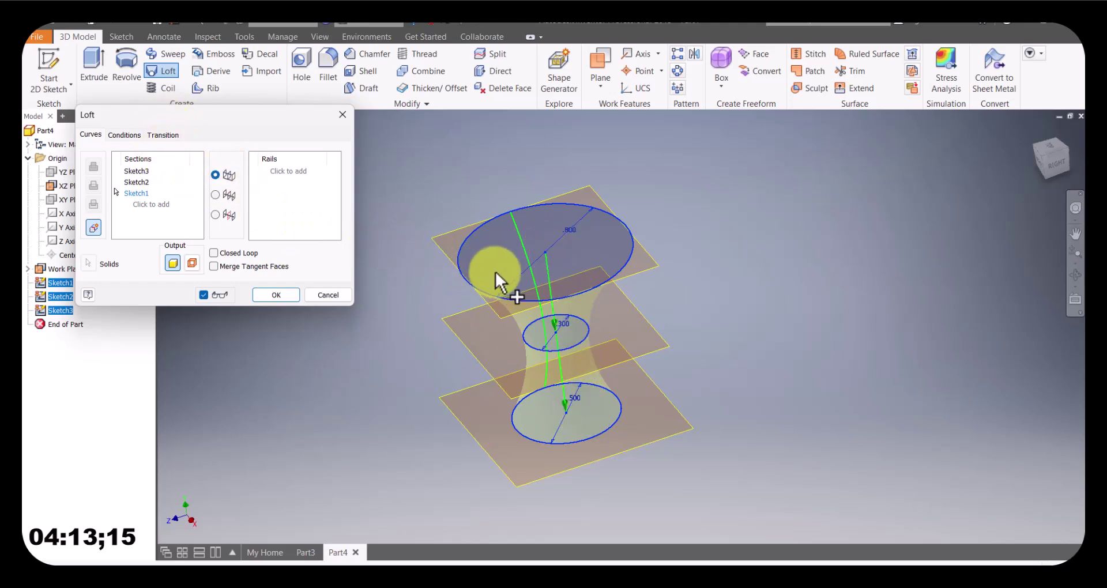
pyautogui.click(281, 296)
pyautogui.keyDown('shift'); pyautogui.moveTo(603, 392); pyautogui.dragTo(912, 286, button='middle'); pyautogui.keyUp('shift')
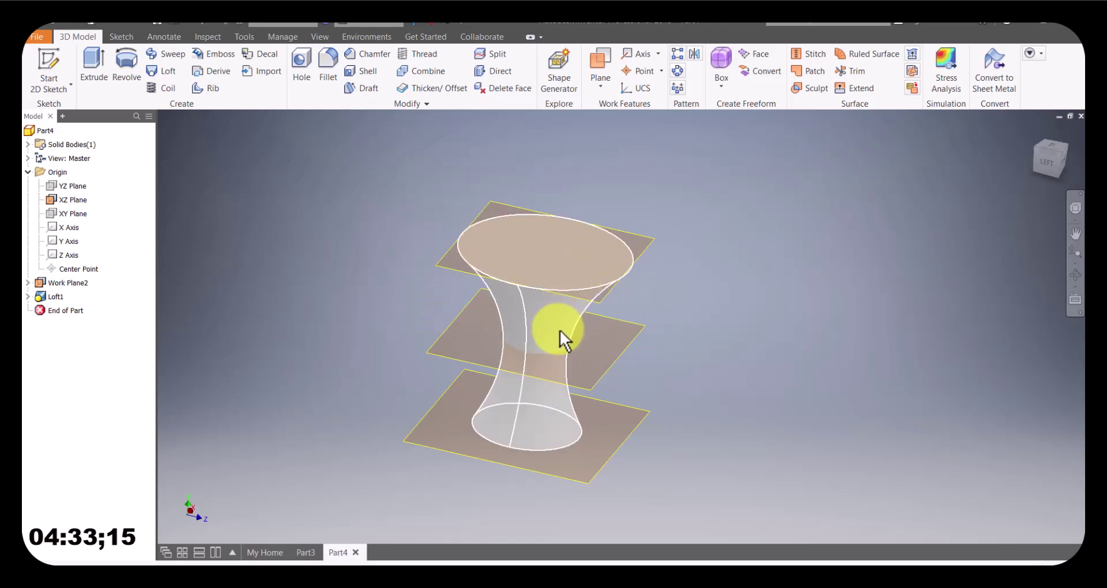
pyautogui.keyDown('shift'); pyautogui.moveTo(571, 328); pyautogui.dragTo(577, 359, button='middle'); pyautogui.keyUp('shift')
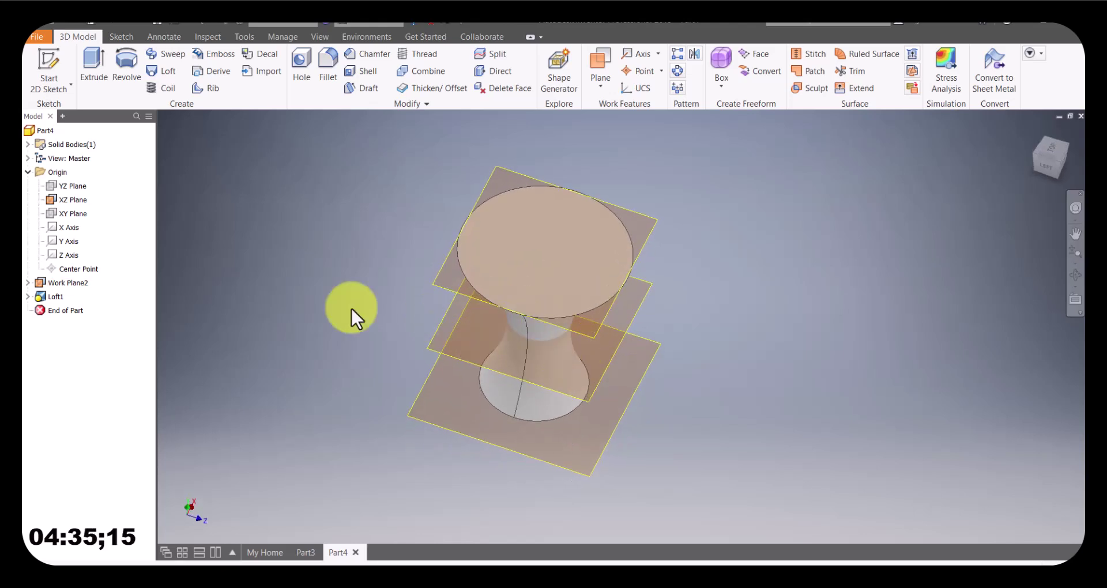
pyautogui.keyDown('shift'); pyautogui.moveTo(592, 435); pyautogui.dragTo(573, 383, button='middle'); pyautogui.keyUp('shift')
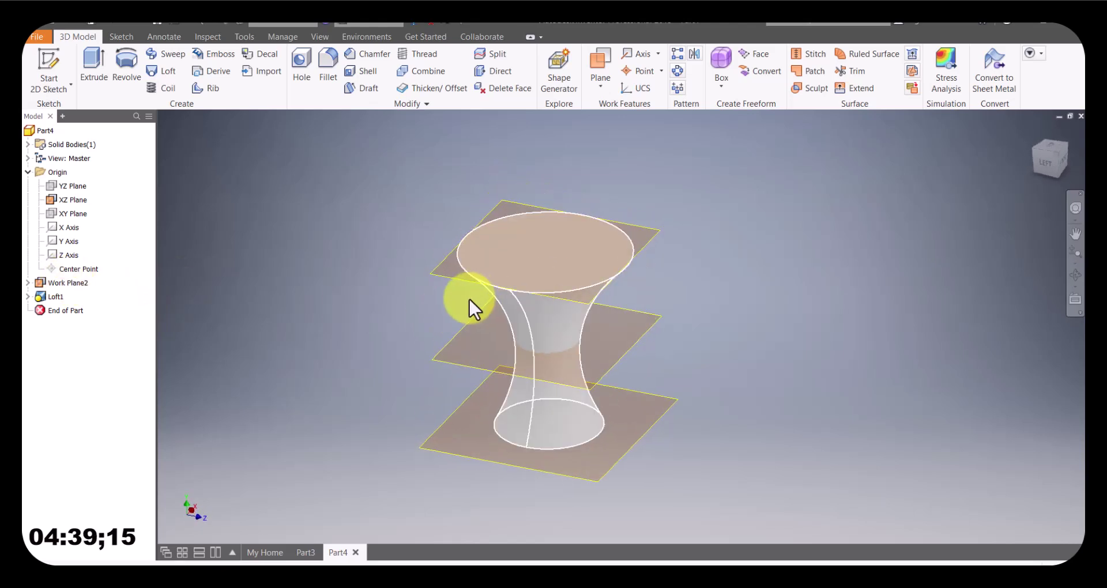
pyautogui.rightClick(60, 282)
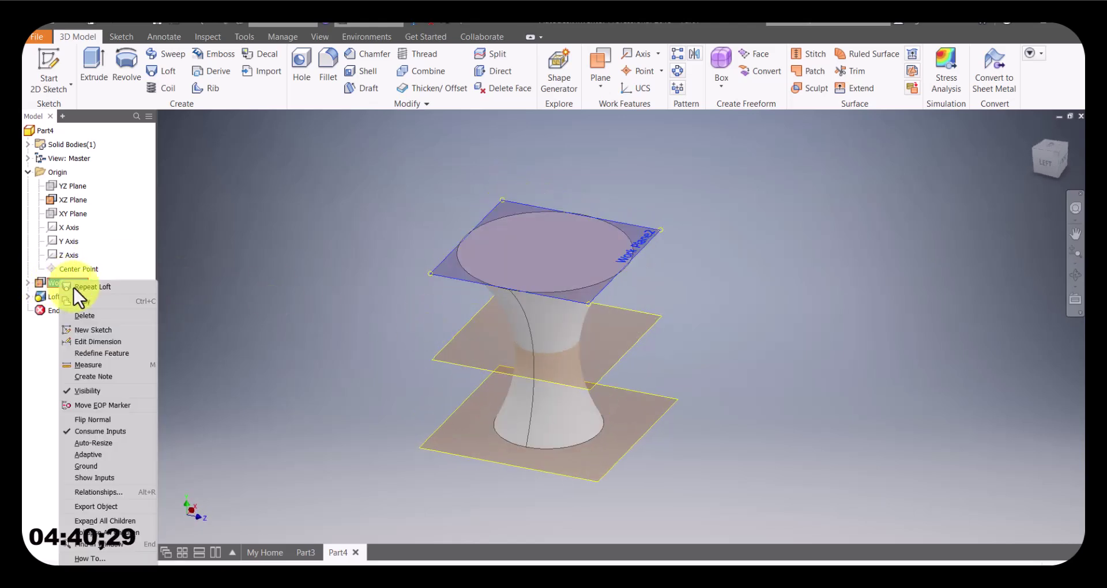
pyautogui.click(94, 405)
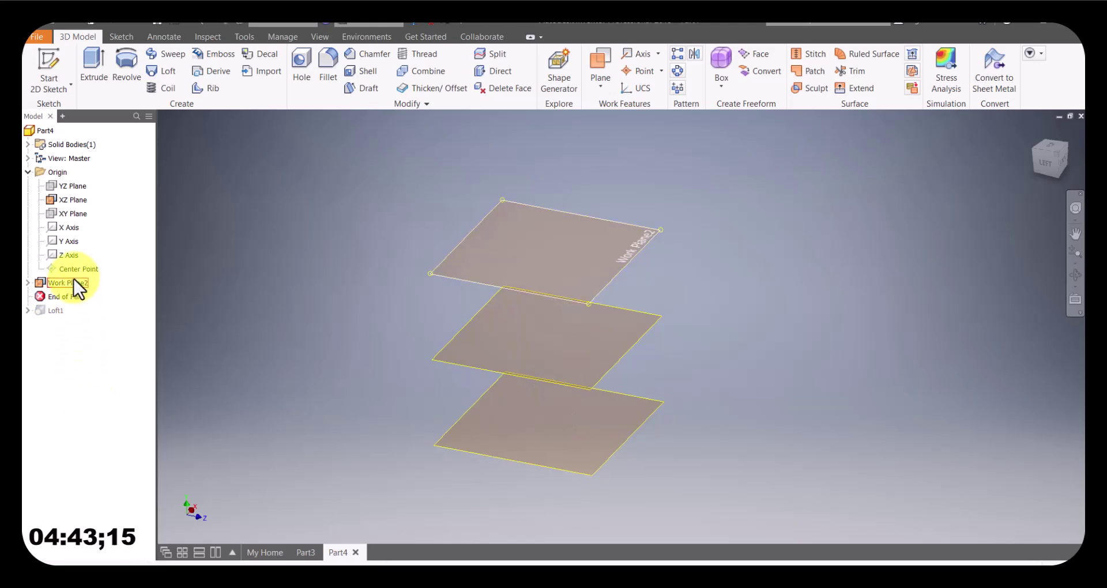
pyautogui.moveTo(77, 295); pyautogui.dragTo(77, 301)
# Hide both offset work planes and the XZ origin plane so that only the lofted solid is displayed.
pyautogui.rightClick(68, 284)
pyautogui.click(109, 398)
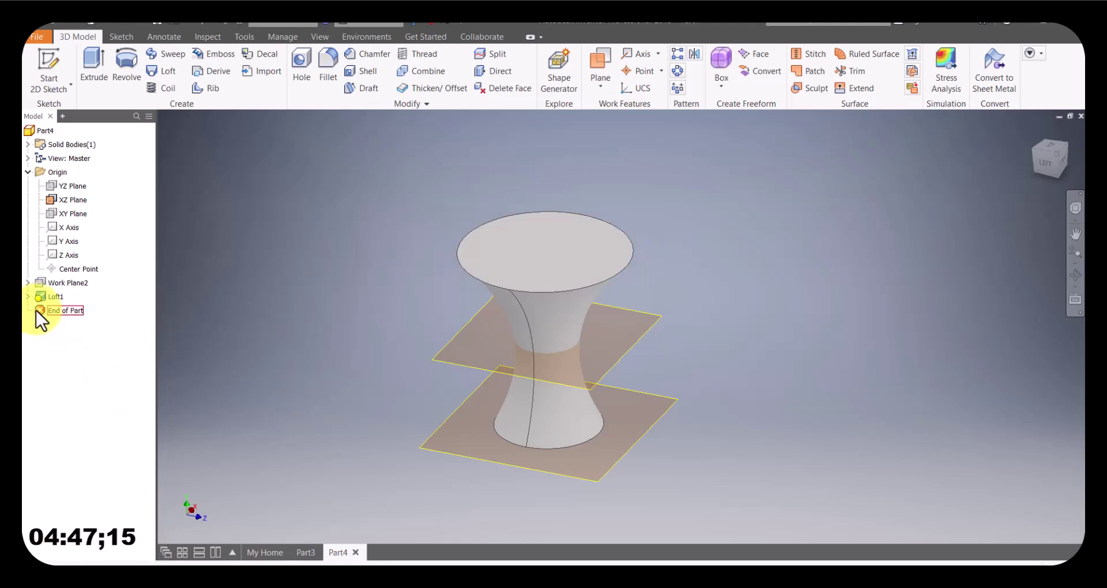
pyautogui.click(27, 283)
pyautogui.rightClick(92, 298)
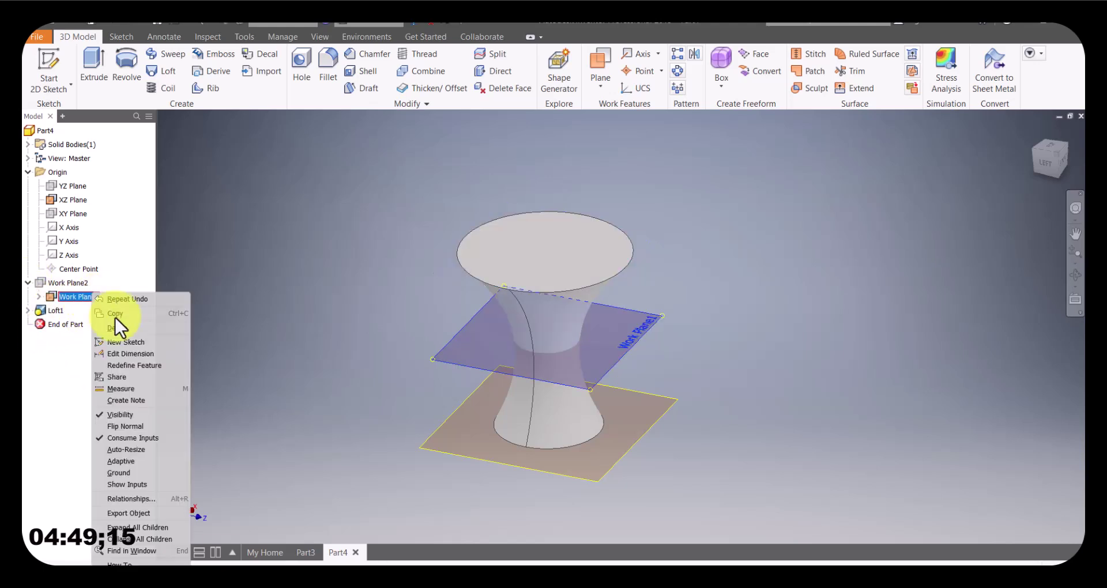
pyautogui.click(118, 414)
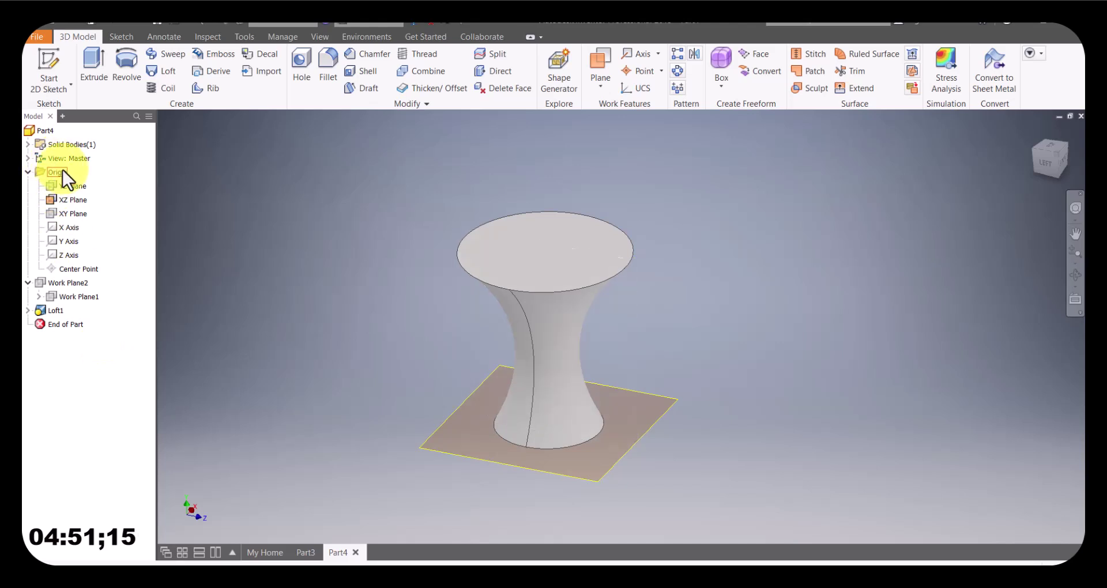
pyautogui.rightClick(64, 200)
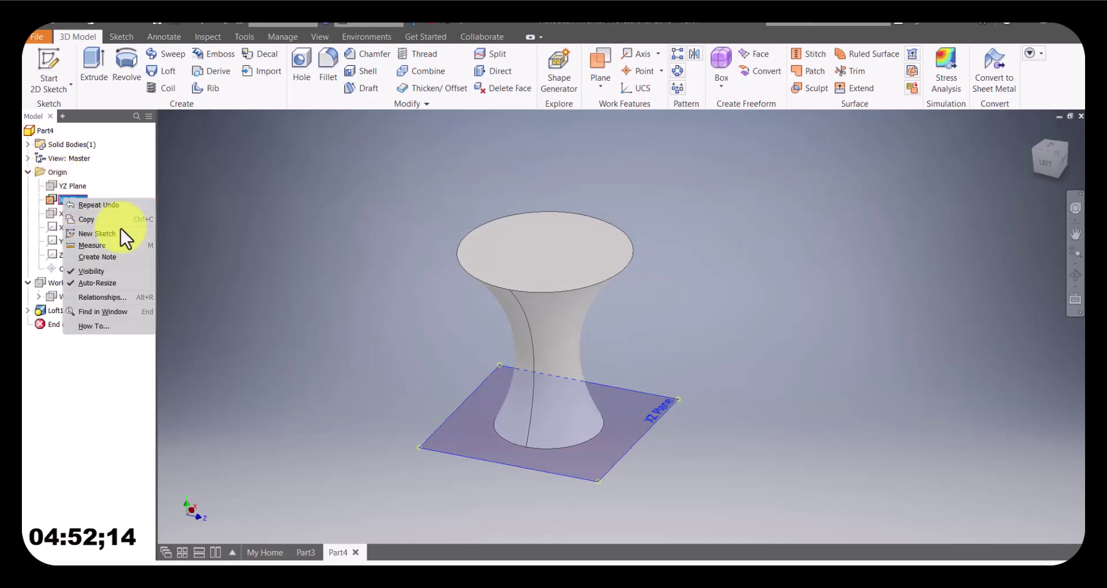
pyautogui.click(109, 272)
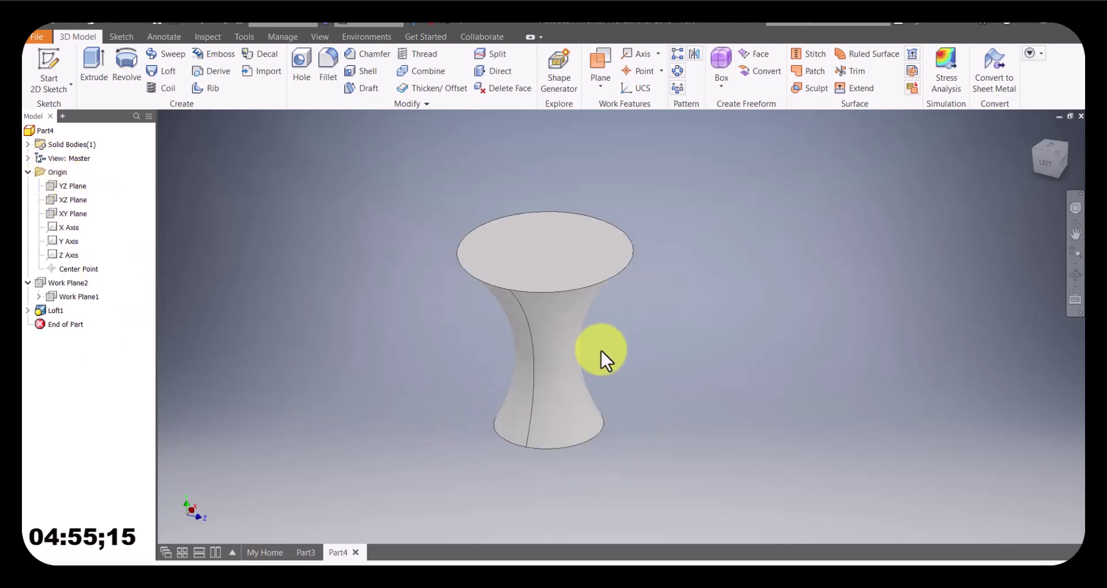
# Edit the loft's uppermost sketch, Sketch3, setting its circle diameter to 0.2 in, and finish the sketch.
pyautogui.keyDown('shift'); pyautogui.moveTo(625, 366); pyautogui.dragTo(651, 338, button='middle'); pyautogui.keyUp('shift')
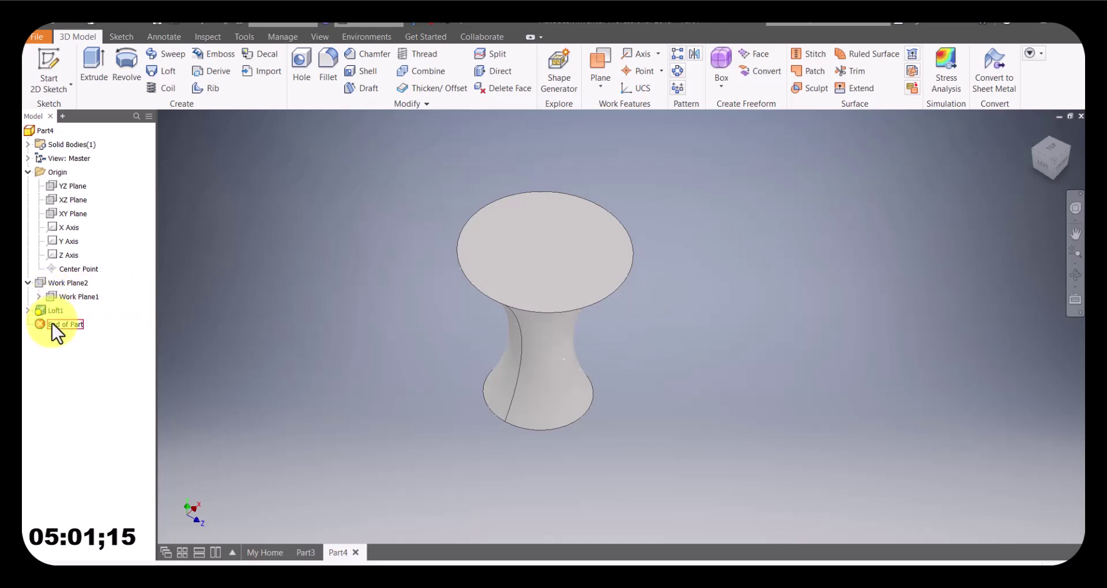
pyautogui.click(28, 311)
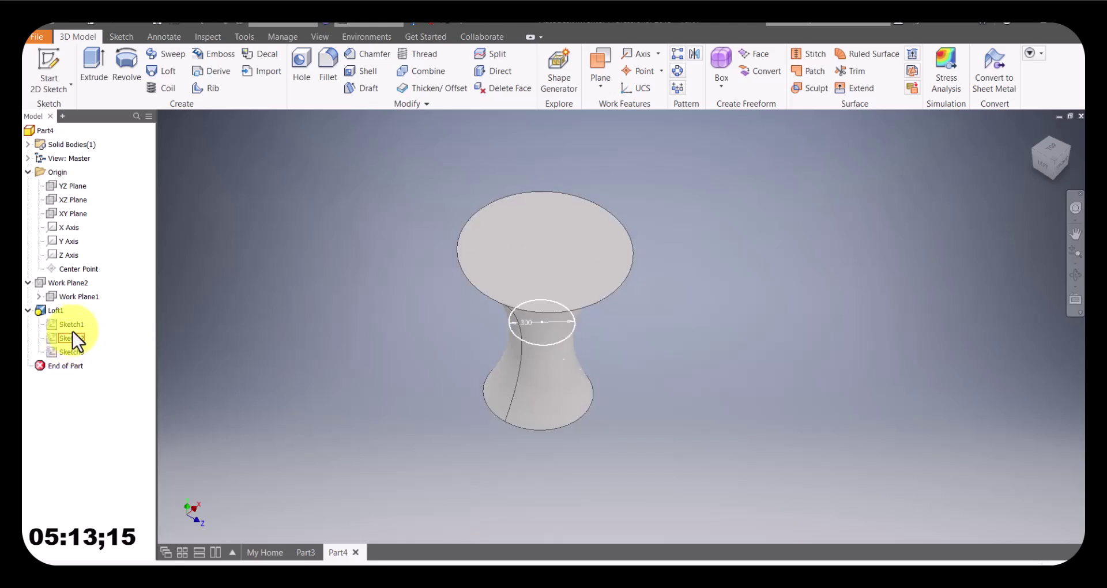
pyautogui.rightClick(73, 353)
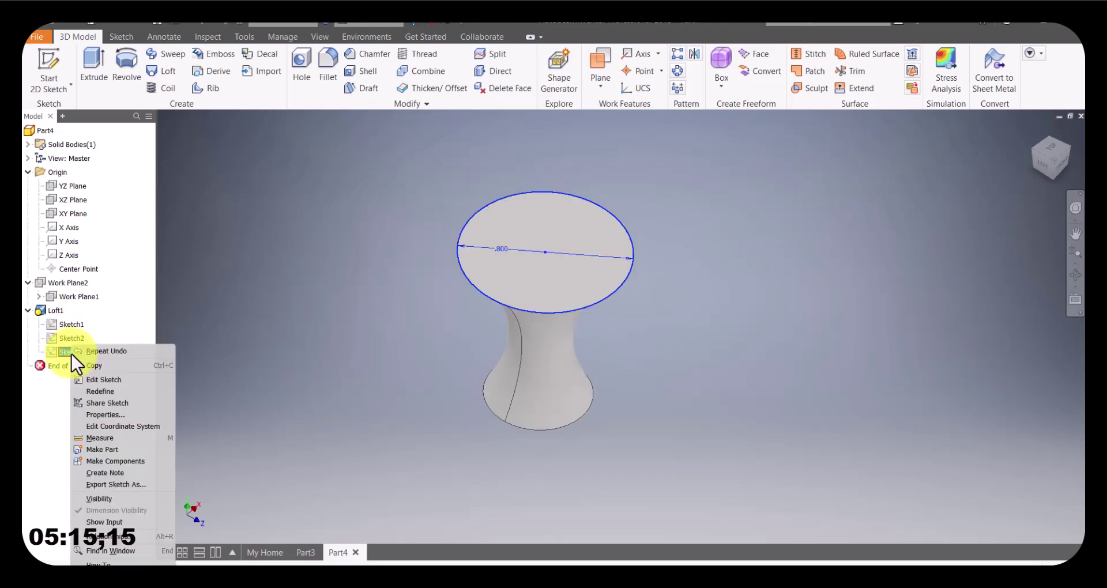
pyautogui.click(98, 358)
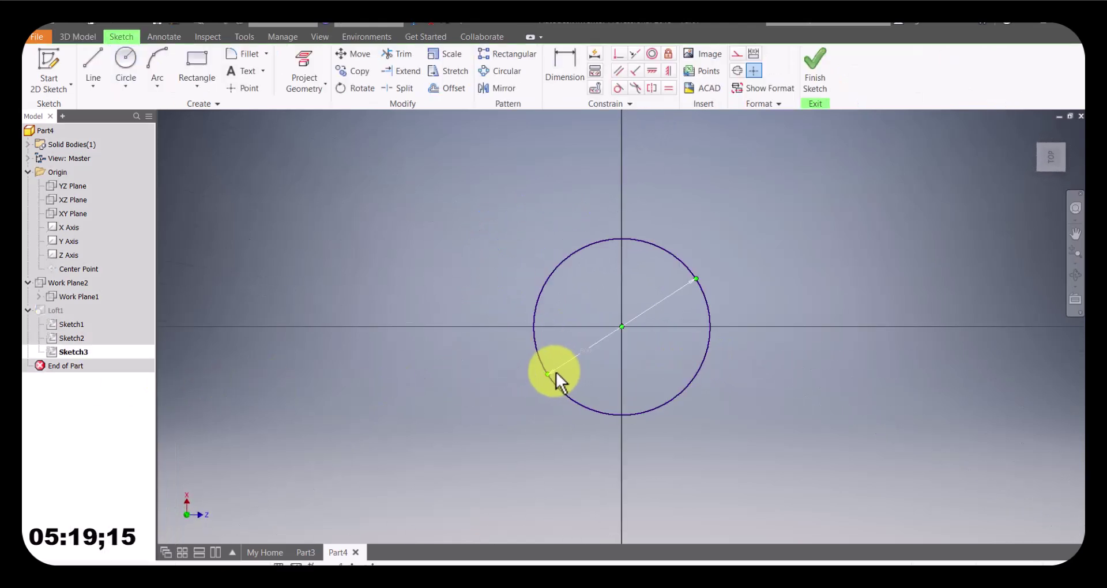
pyautogui.doubleClick(584, 351)
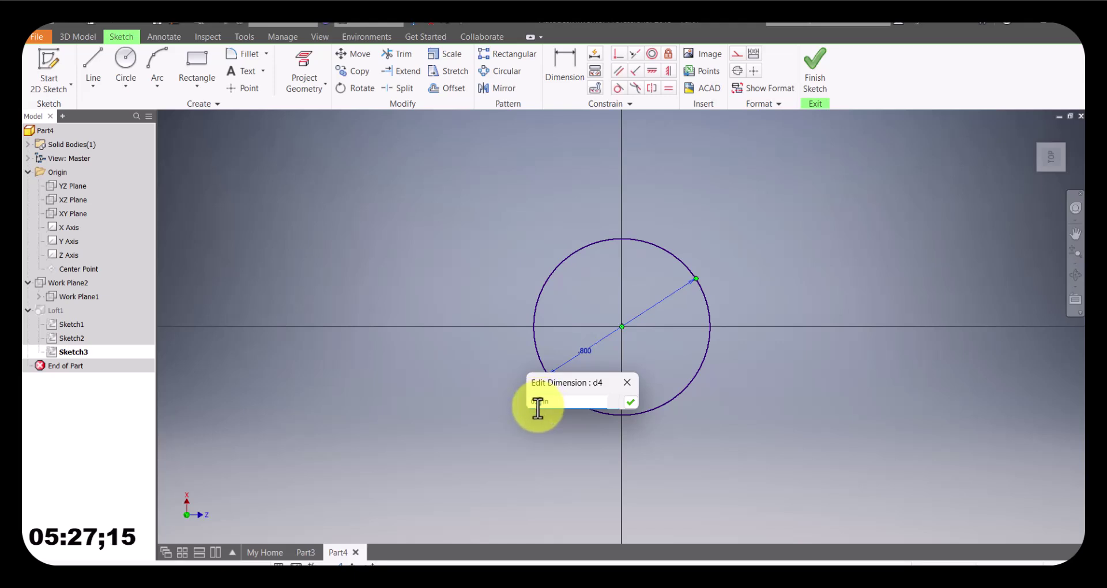
pyautogui.write('0.2')
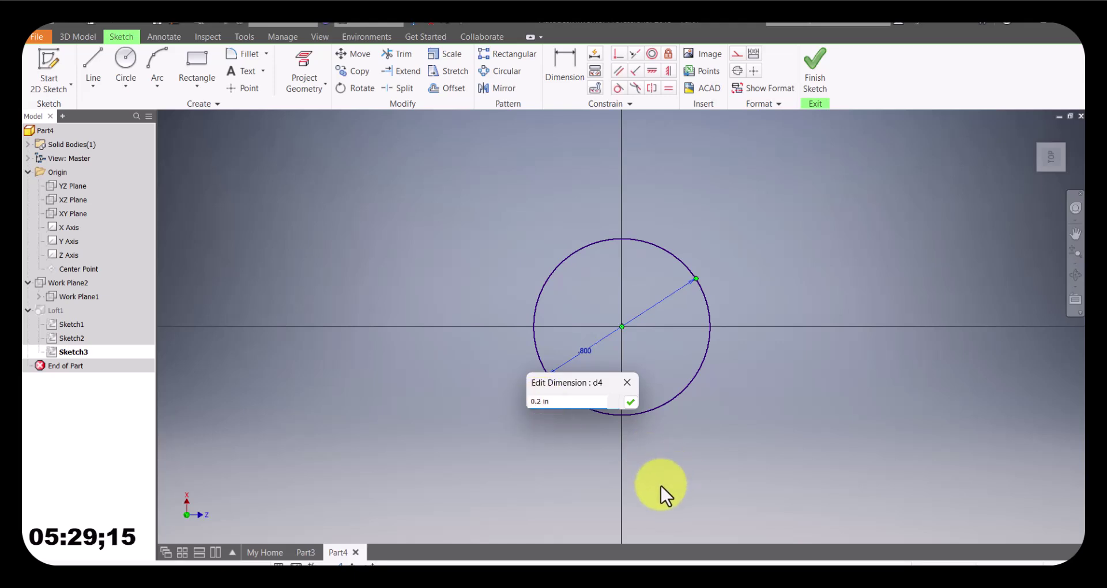
pyautogui.click(631, 403)
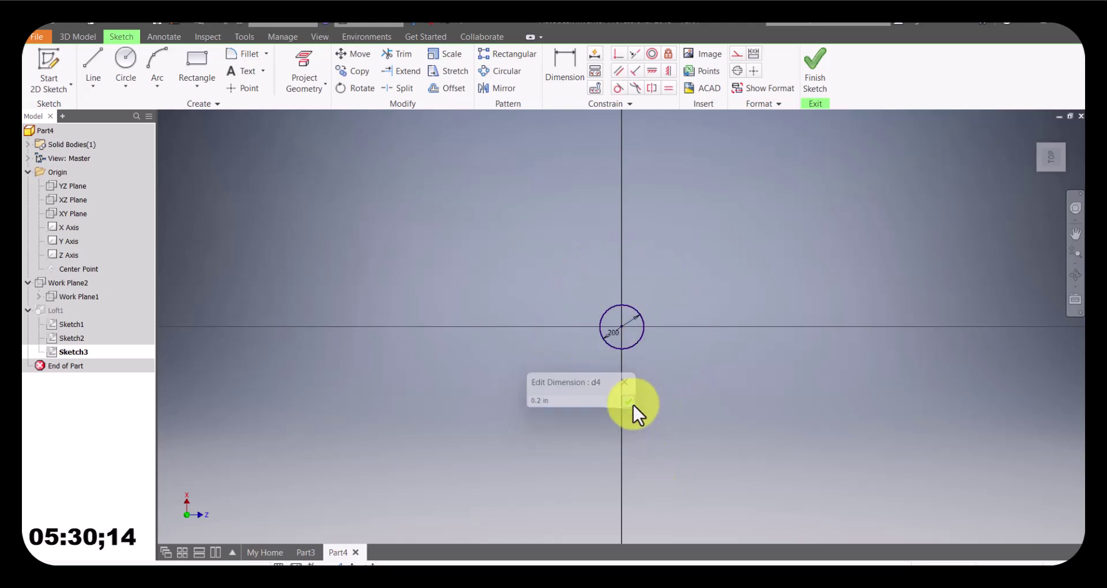
pyautogui.click(814, 70)
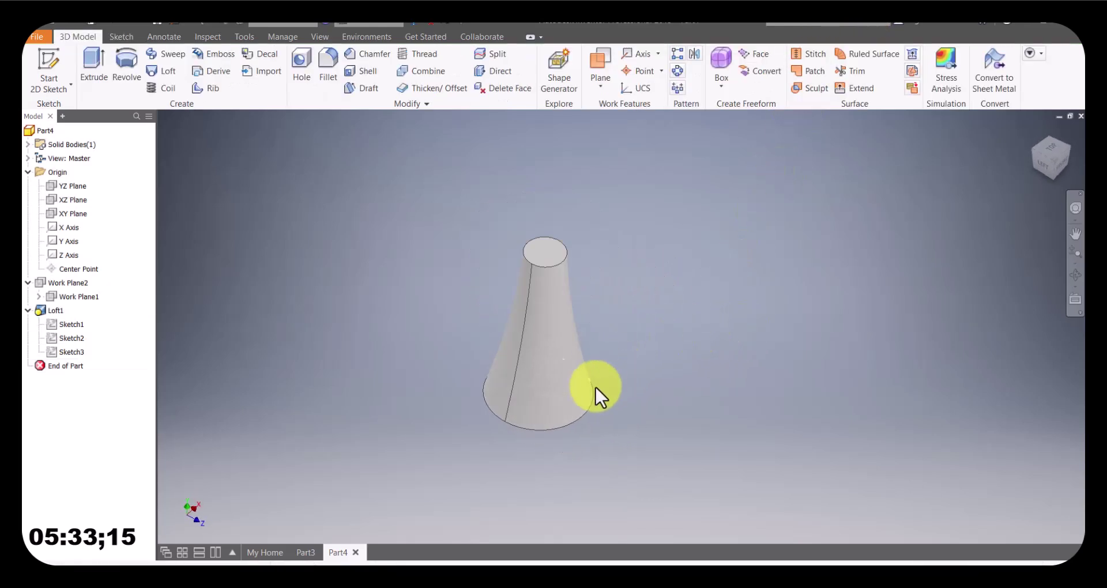
# Edit the loft's middle sketch, Sketch2, setting its circle diameter to 1.2 in, and finish the sketch.
pyautogui.keyDown('shift'); pyautogui.moveTo(564, 403); pyautogui.dragTo(612, 388, button='middle'); pyautogui.keyUp('shift')
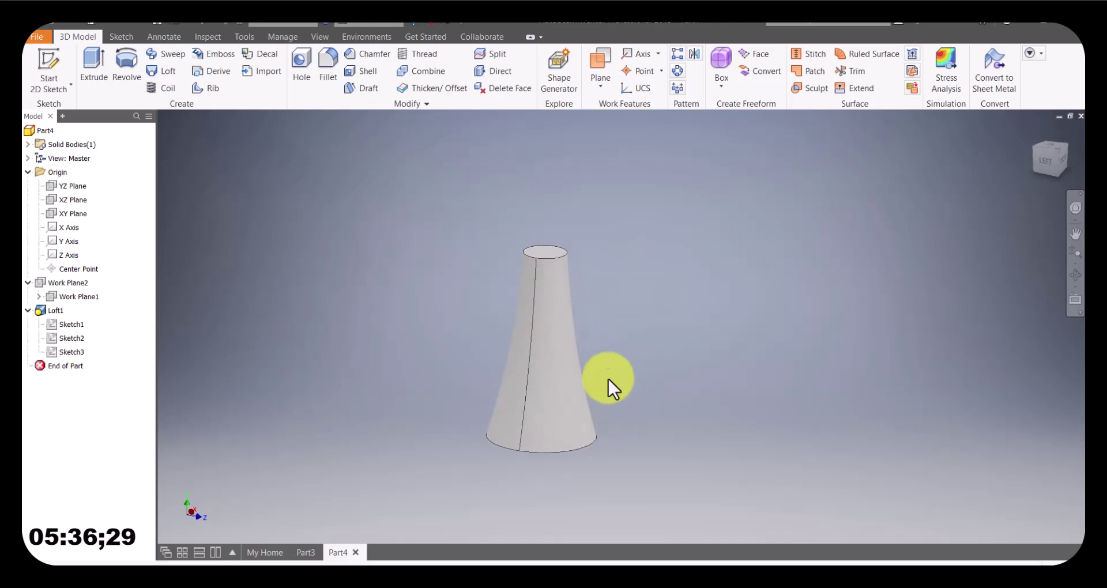
pyautogui.rightClick(75, 340)
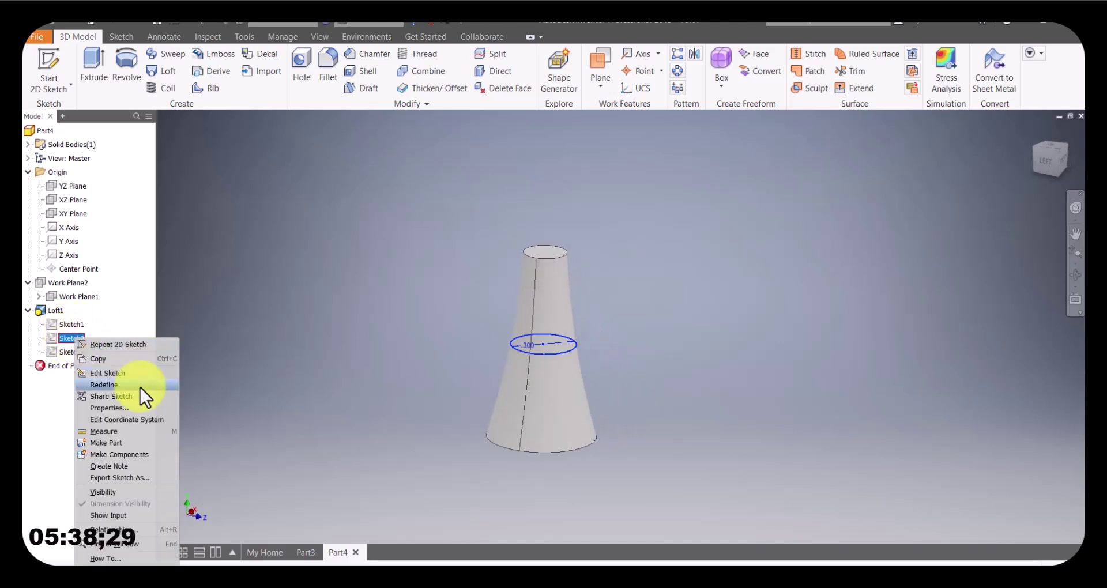
pyautogui.click(114, 375)
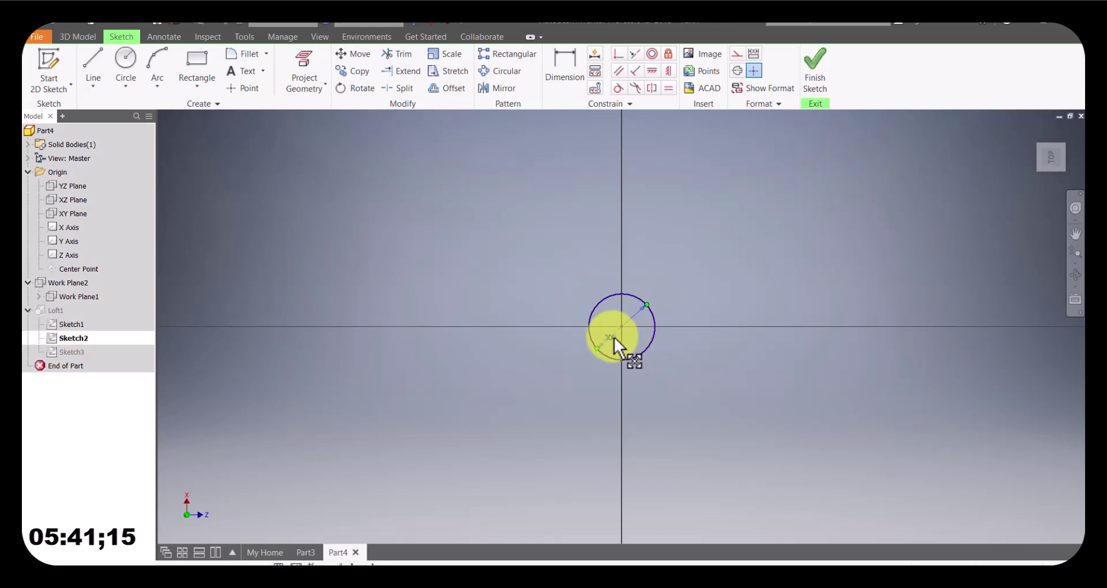
pyautogui.doubleClick(614, 338)
pyautogui.click(572, 392)
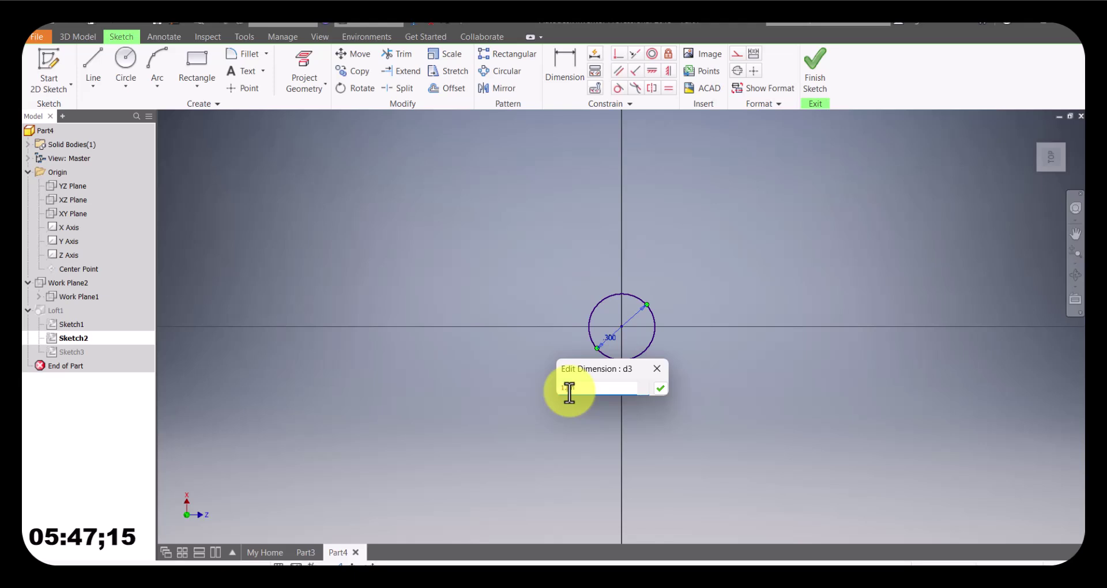
pyautogui.press('Return')
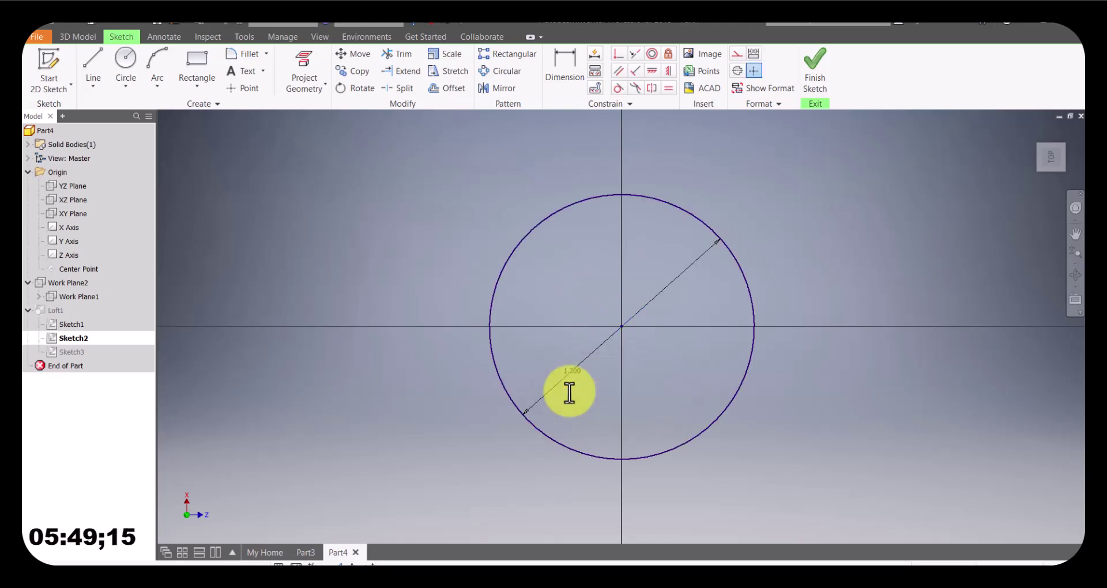
pyautogui.click(814, 69)
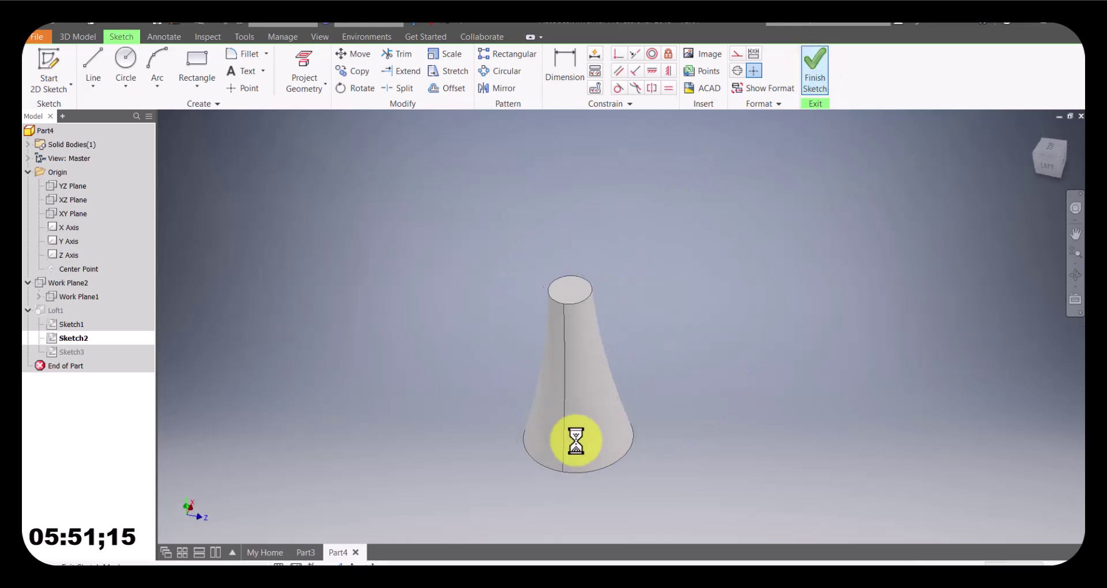
pyautogui.keyDown('shift'); pyautogui.moveTo(642, 451); pyautogui.dragTo(318, 392, button='middle'); pyautogui.keyUp('shift')
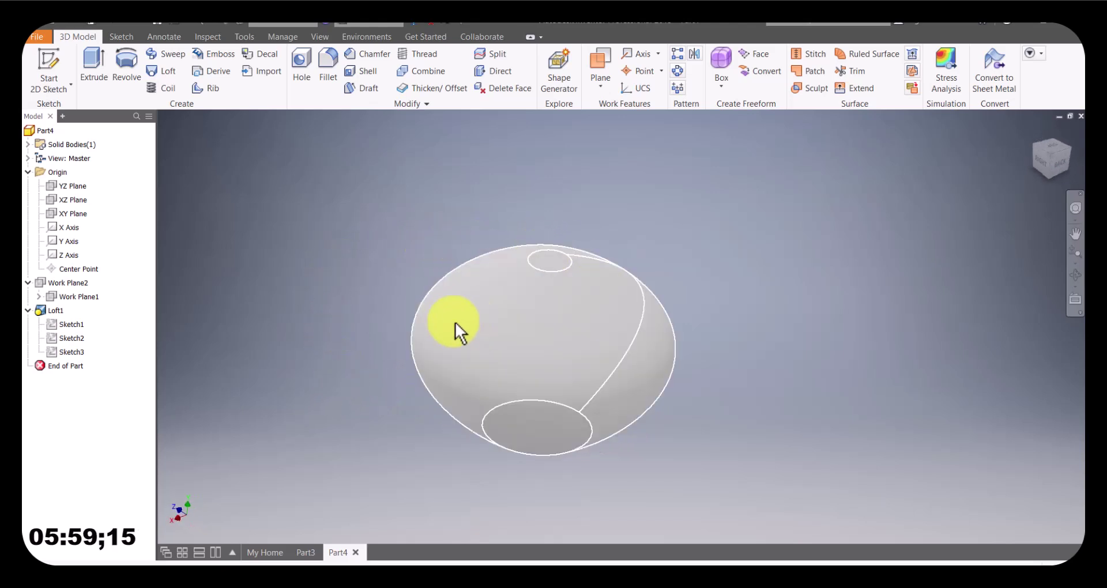
pyautogui.moveTo(511, 429)
pyautogui.keyDown('shift'); pyautogui.mouseDown(button='middle')
pyautogui.moveTo(531, 388)
pyautogui.moveTo(524, 415)
pyautogui.mouseUp(button='middle'); pyautogui.keyUp('shift')
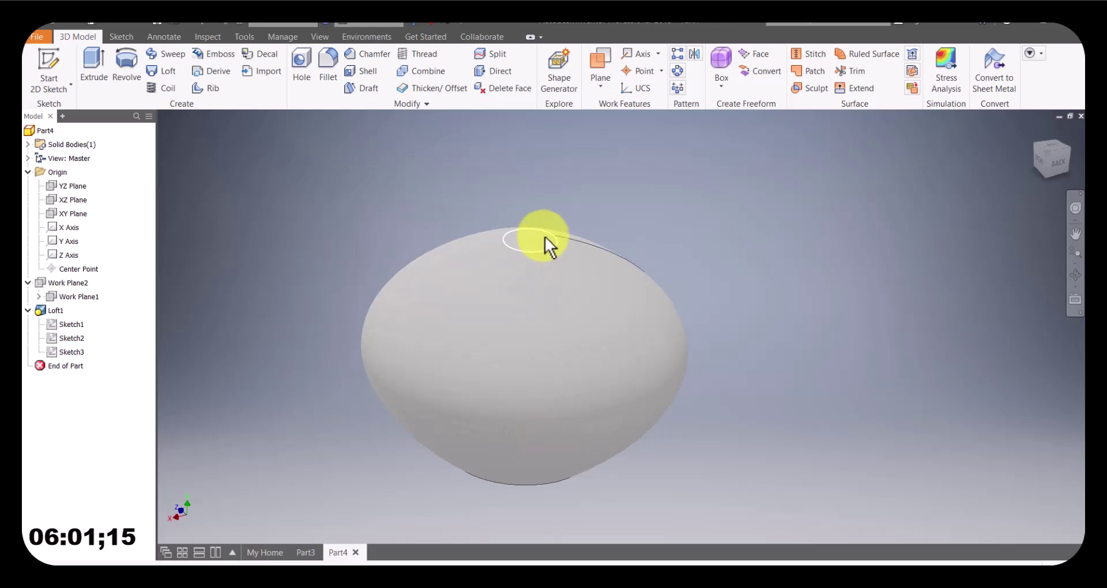
pyautogui.keyDown('shift'); pyautogui.moveTo(613, 439); pyautogui.dragTo(655, 370, button='middle'); pyautogui.keyUp('shift')
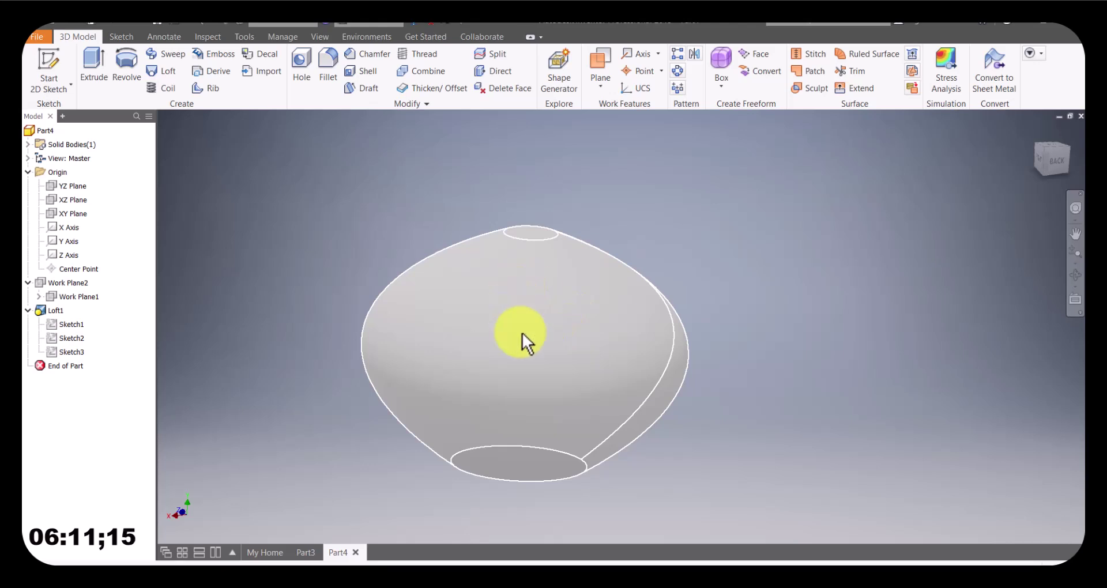
pyautogui.keyDown('shift'); pyautogui.moveTo(629, 377); pyautogui.dragTo(593, 316, button='middle'); pyautogui.keyUp('shift')
pyautogui.moveTo(519, 198)
pyautogui.keyDown('shift'); pyautogui.mouseDown(button='middle')
pyautogui.moveTo(569, 366)
pyautogui.moveTo(556, 368)
pyautogui.moveTo(553, 428)
pyautogui.mouseUp(button='middle'); pyautogui.keyUp('shift')
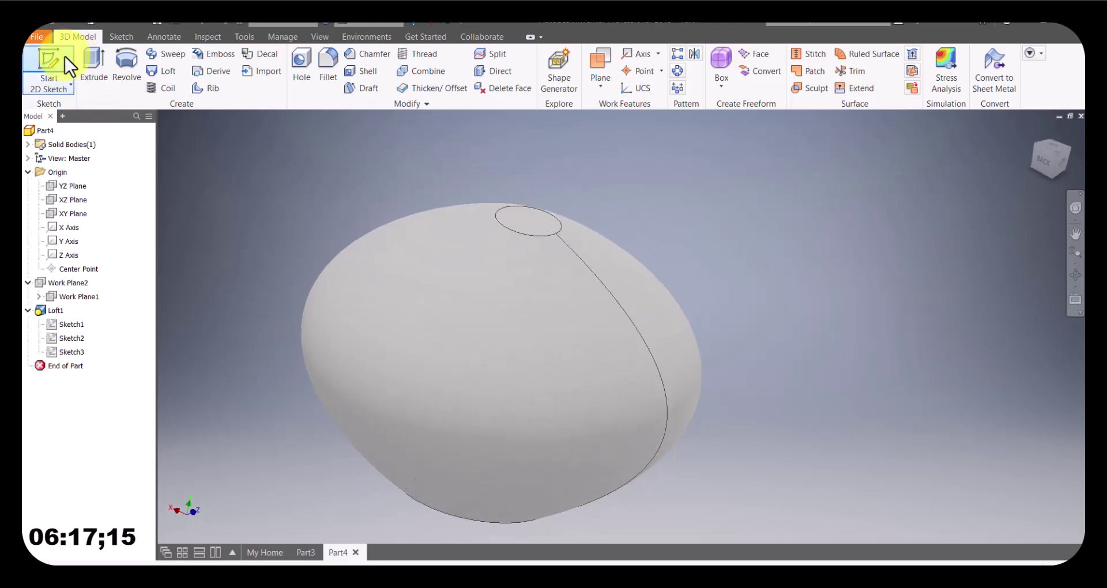
# Create a new part and show it in the home view with its origin planes and axes listed.
pyautogui.click(62, 23)
pyautogui.click(64, 96)
pyautogui.click(522, 347)
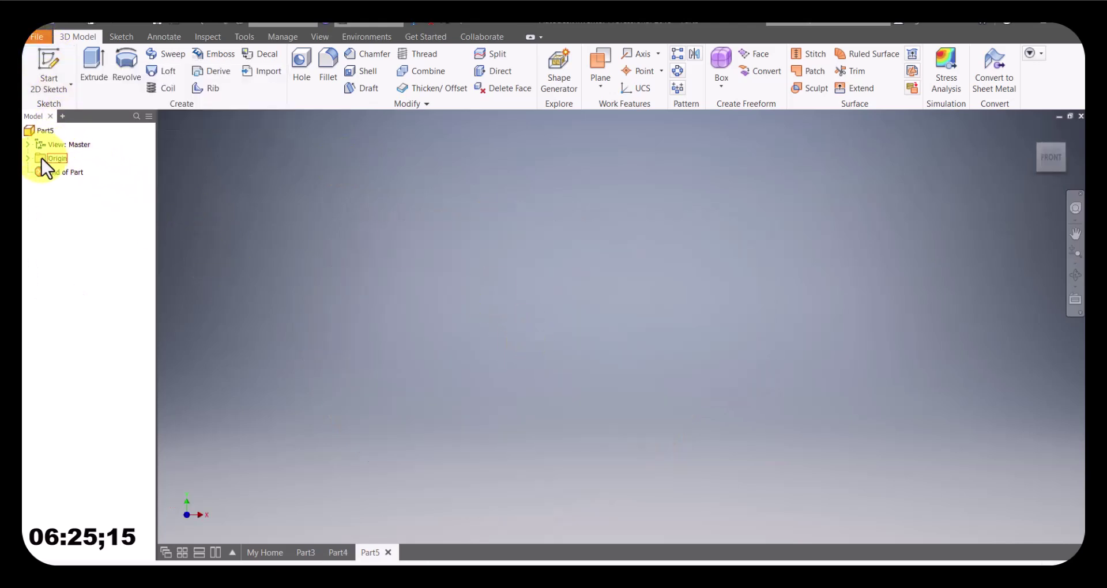
pyautogui.click(28, 159)
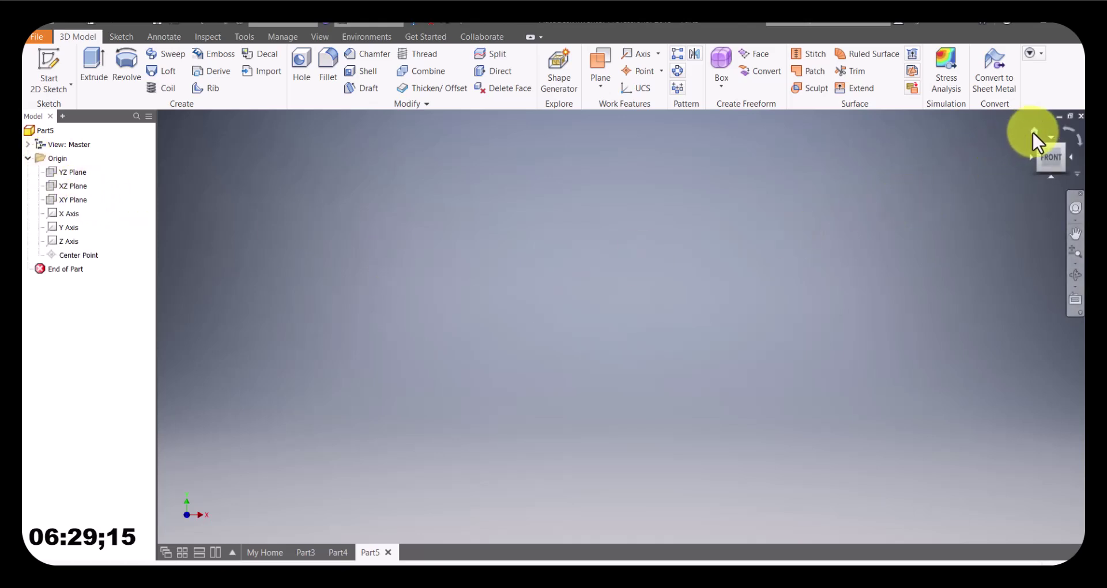
pyautogui.click(1034, 131)
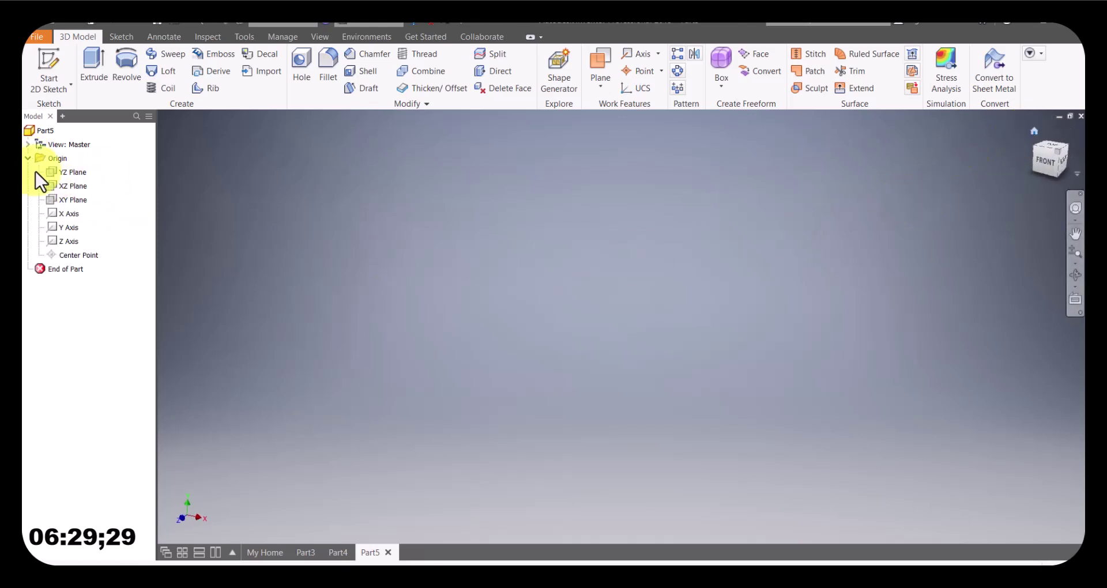
# Turn on the visibility of the XZ origin plane.
pyautogui.rightClick(73, 190)
pyautogui.click(101, 263)
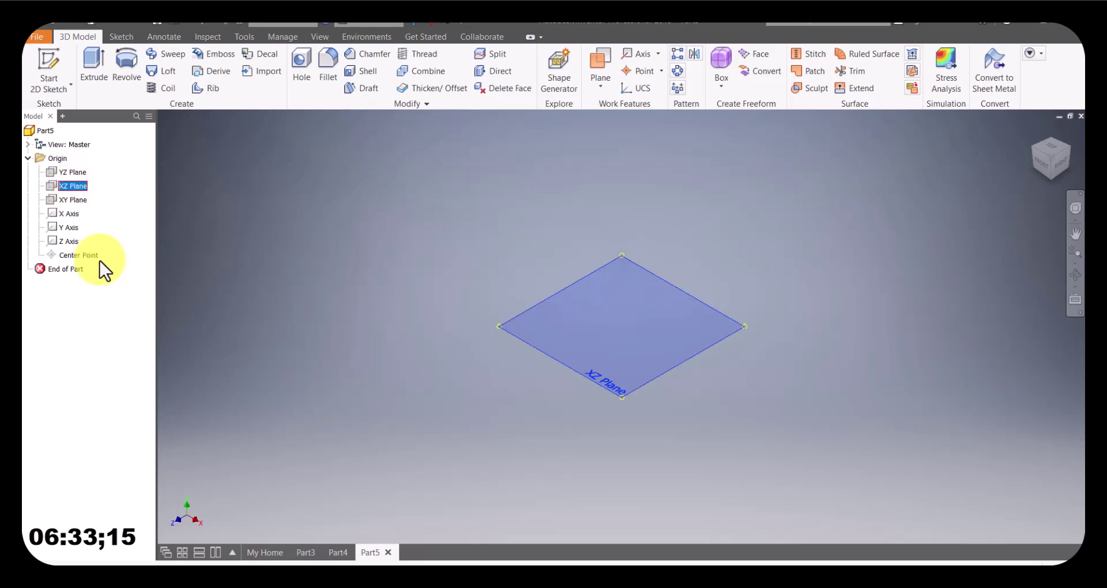
pyautogui.moveTo(507, 313); pyautogui.dragTo(461, 387, button='middle')
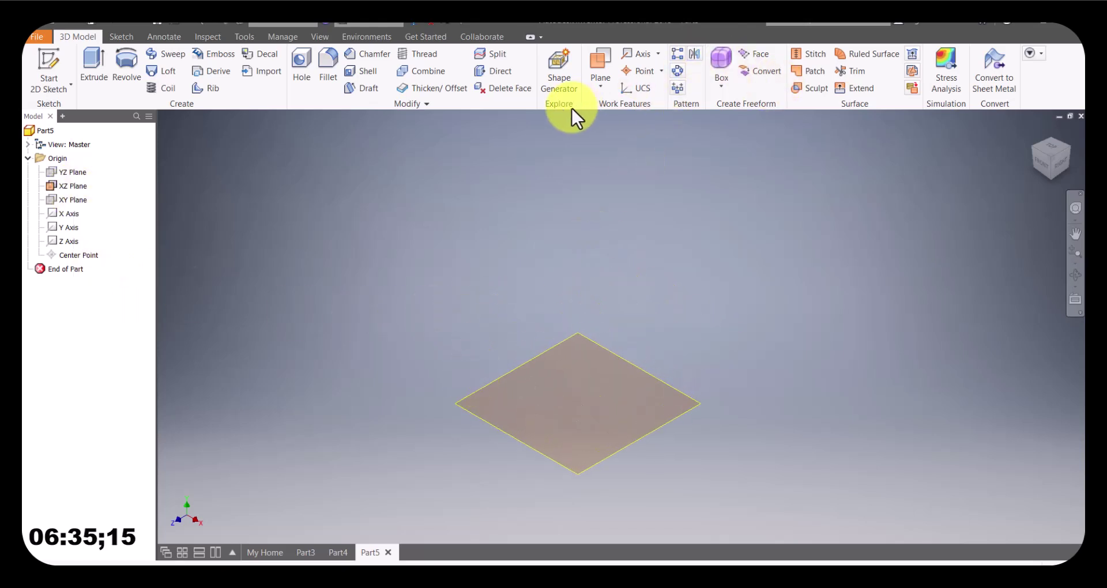
# Create a work plane offset upward from the XZ origin plane.
pyautogui.click(600, 89)
pyautogui.click(646, 146)
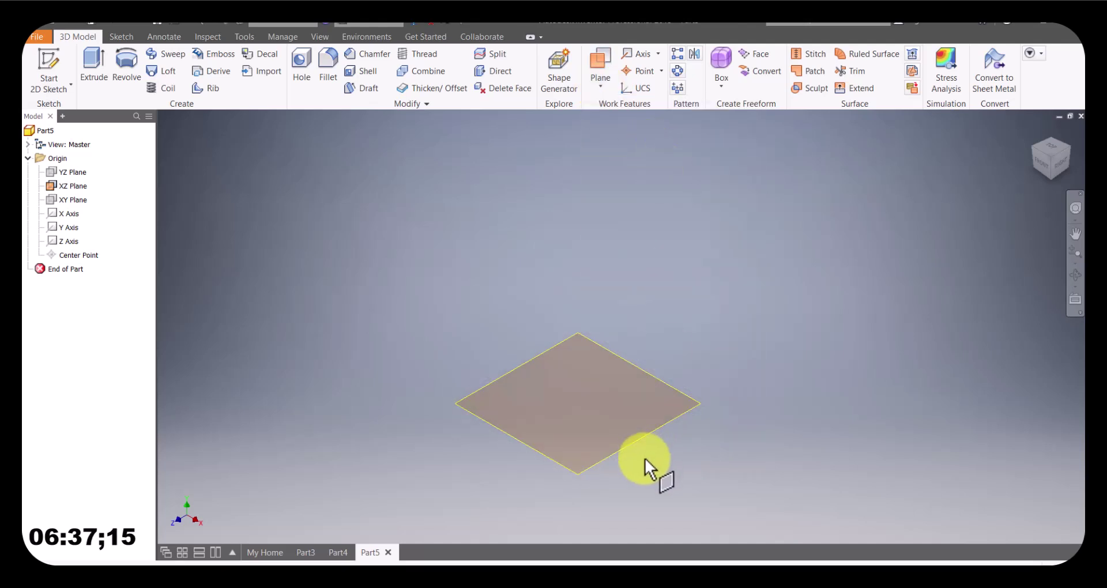
pyautogui.click(642, 441)
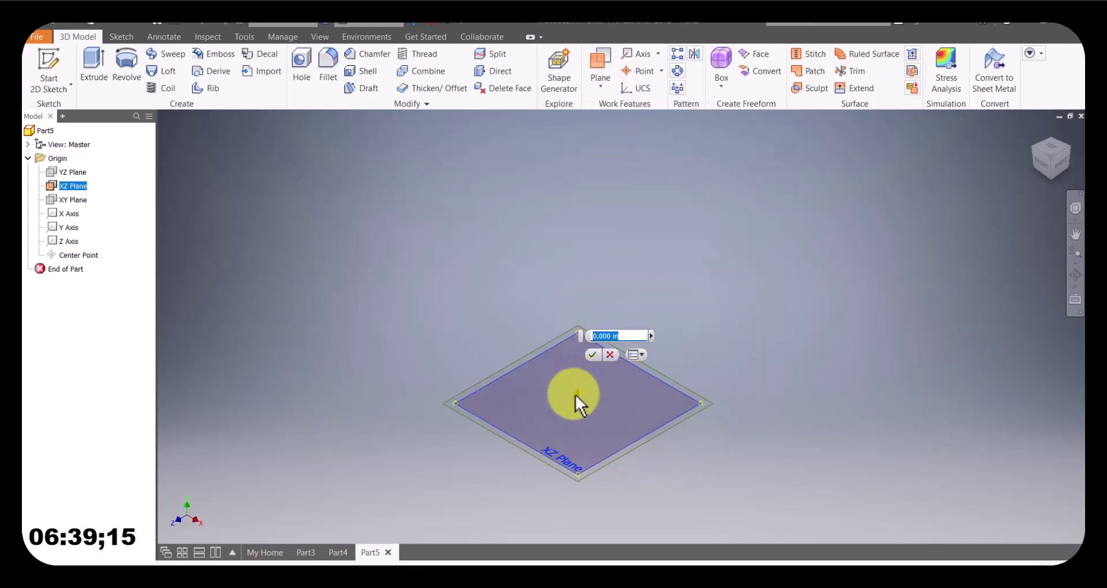
pyautogui.moveTo(579, 396); pyautogui.dragTo(577, 342)
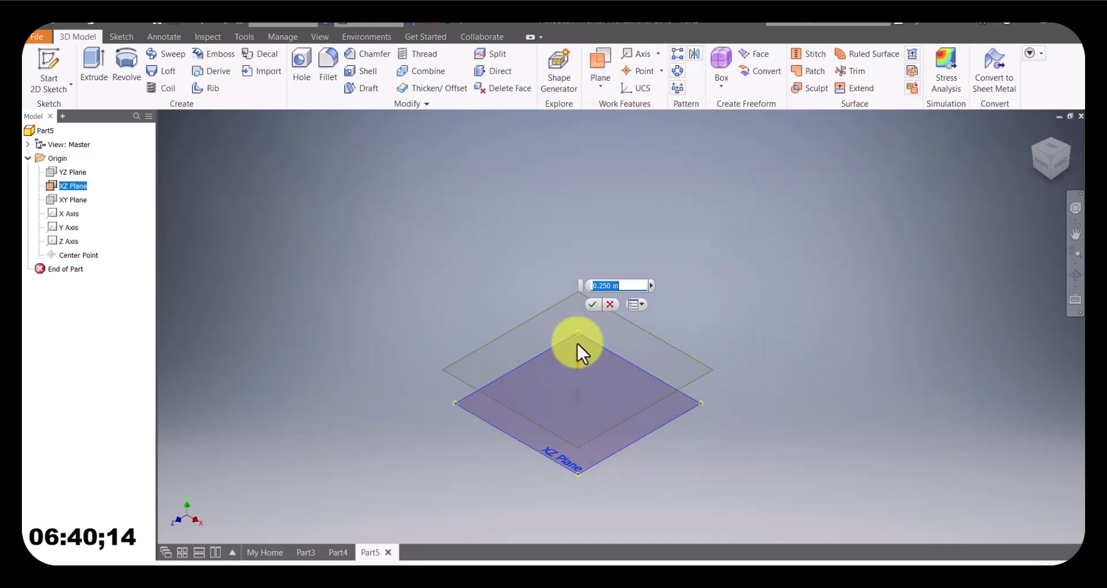
pyautogui.click(592, 293)
# Create a second work plane offset 0.3125 in above the first offset work plane.
pyautogui.click(599, 92)
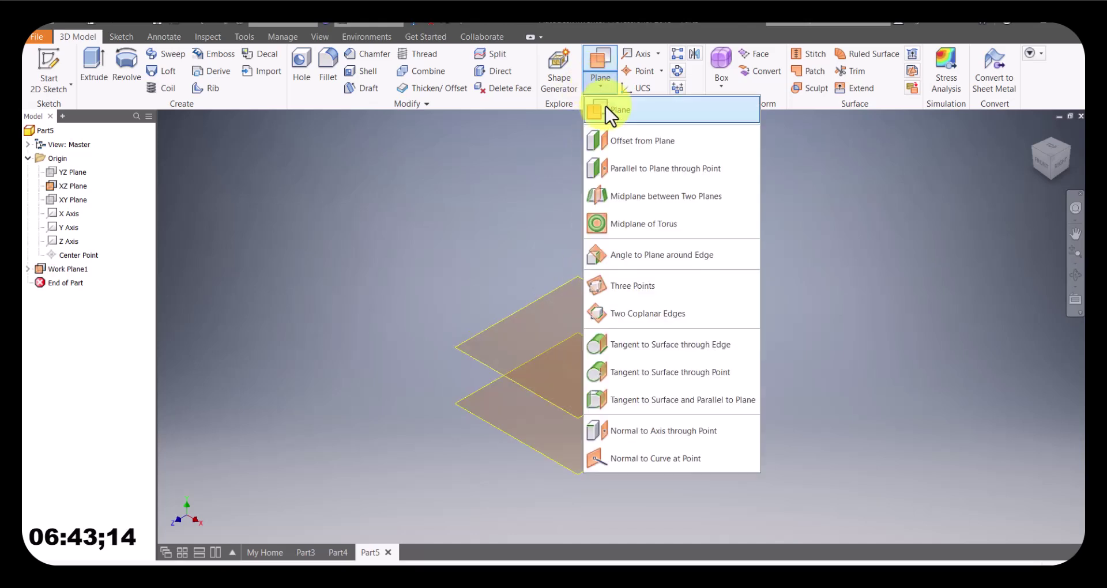
pyautogui.click(630, 139)
pyautogui.click(669, 361)
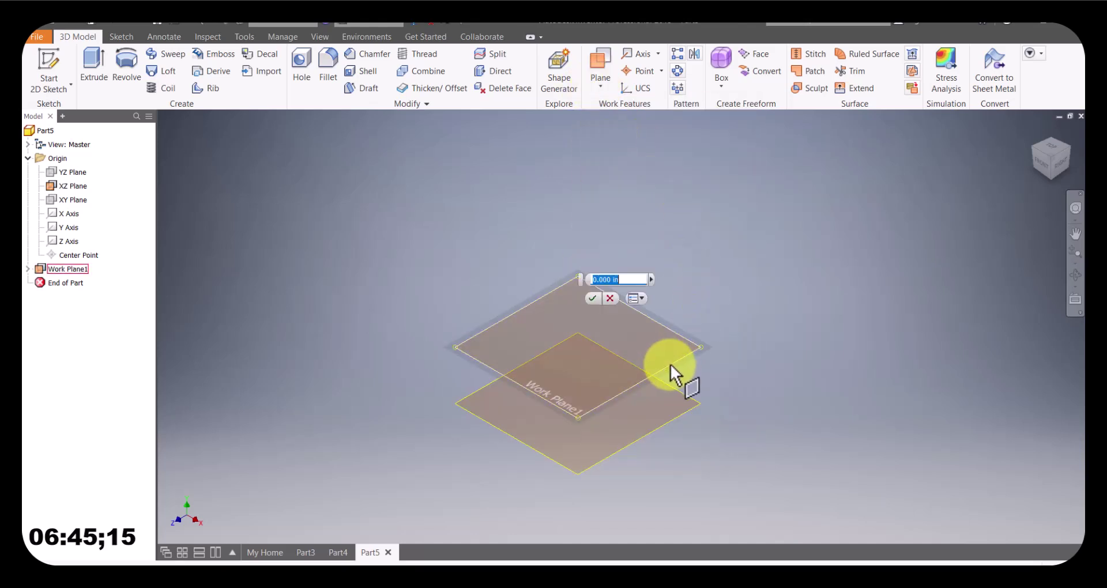
pyautogui.moveTo(581, 338); pyautogui.dragTo(581, 278)
pyautogui.click(597, 87)
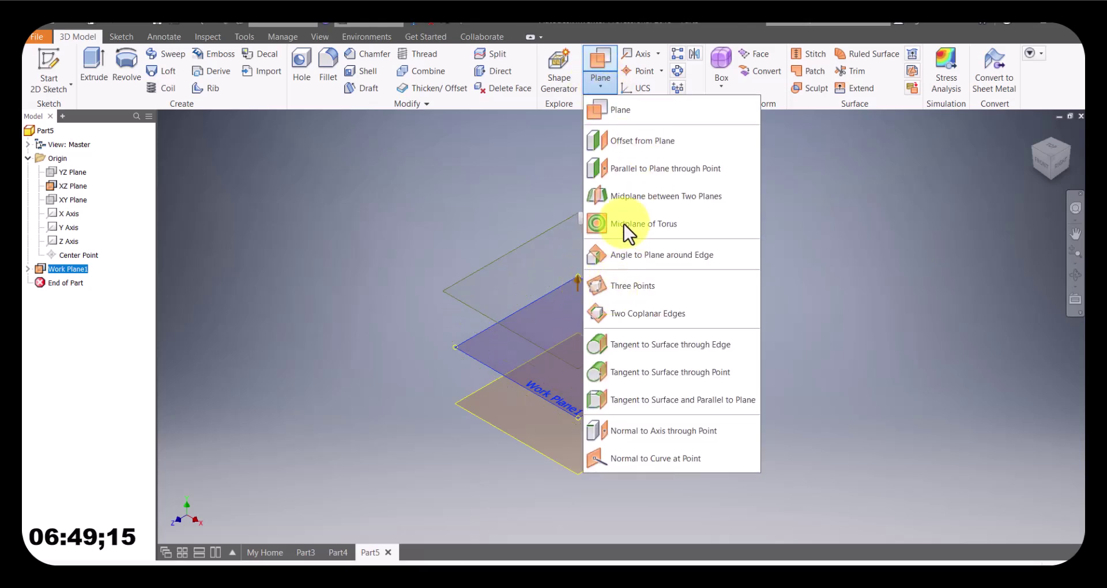
pyautogui.click(518, 206)
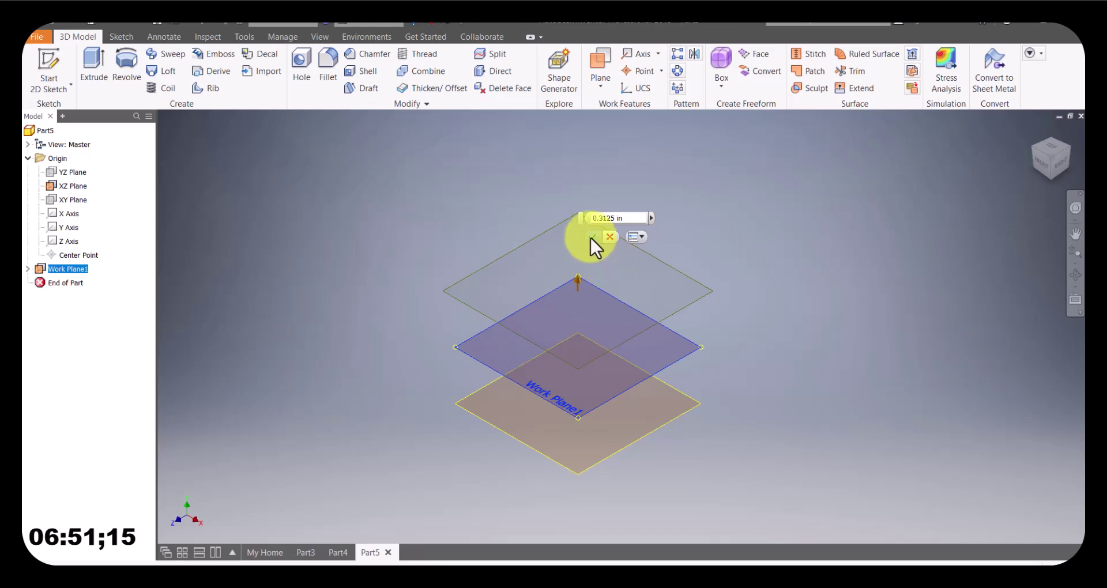
pyautogui.click(591, 236)
# Create a third work plane offset upward from the second one, spaced slightly wider than the lower planes.
pyautogui.click(598, 87)
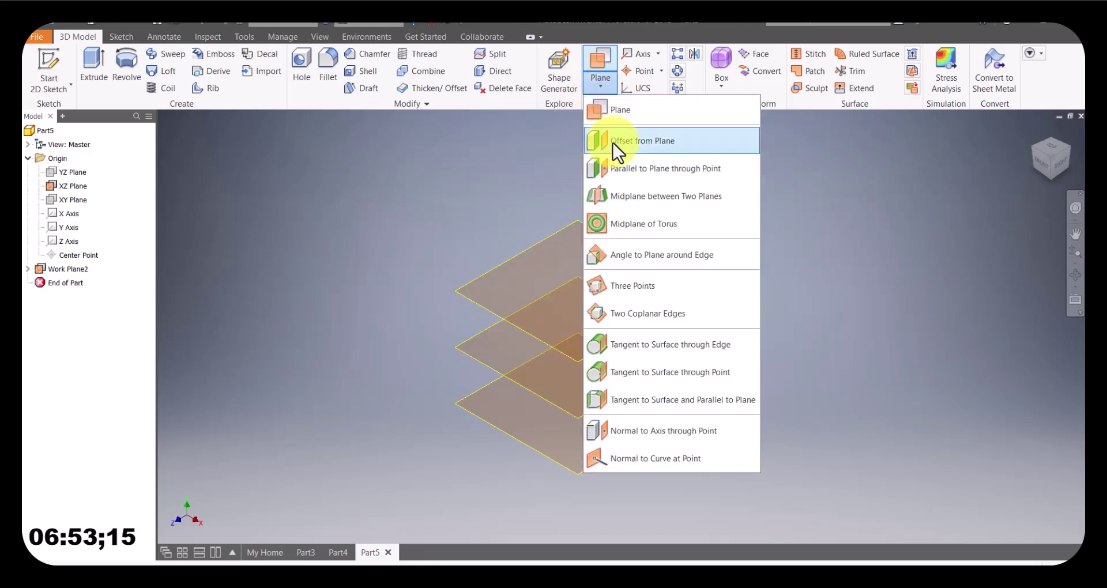
pyautogui.click(613, 143)
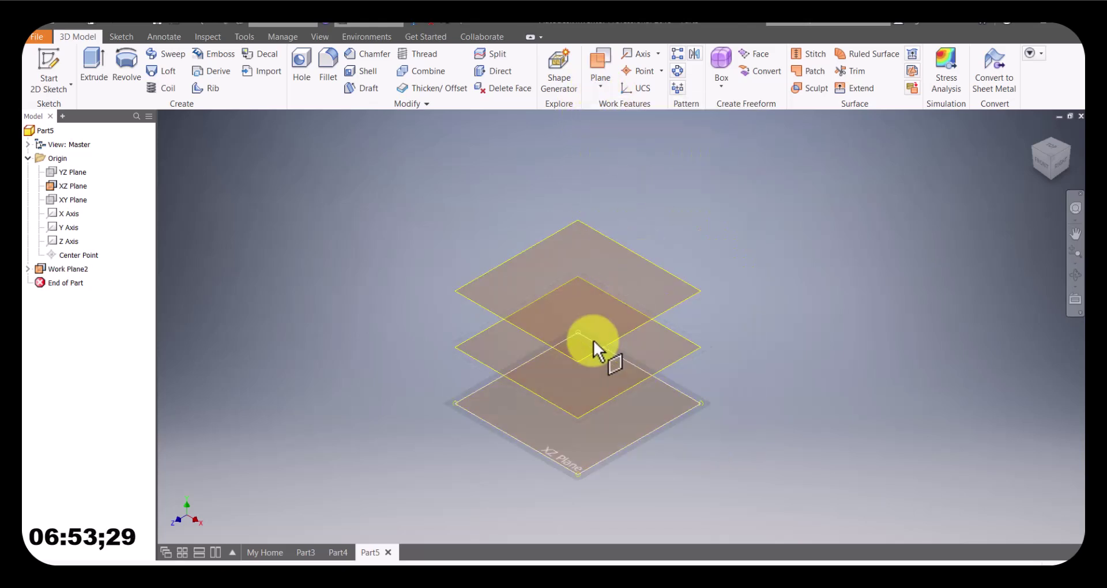
pyautogui.click(684, 296)
pyautogui.moveTo(578, 282); pyautogui.dragTo(596, 199)
pyautogui.click(592, 157)
pyautogui.moveTo(589, 286); pyautogui.dragTo(544, 329, button='middle')
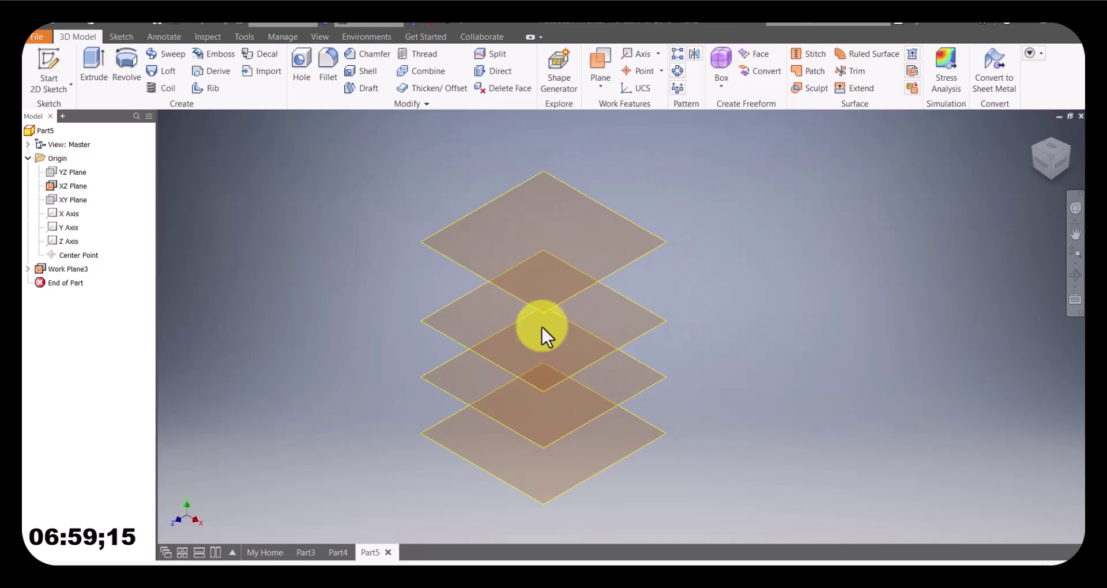
# Start a sketch on the XZ origin plane and draw a two-point rectangle about 0.4 in wide around the origin.
pyautogui.click(49, 65)
pyautogui.click(448, 444)
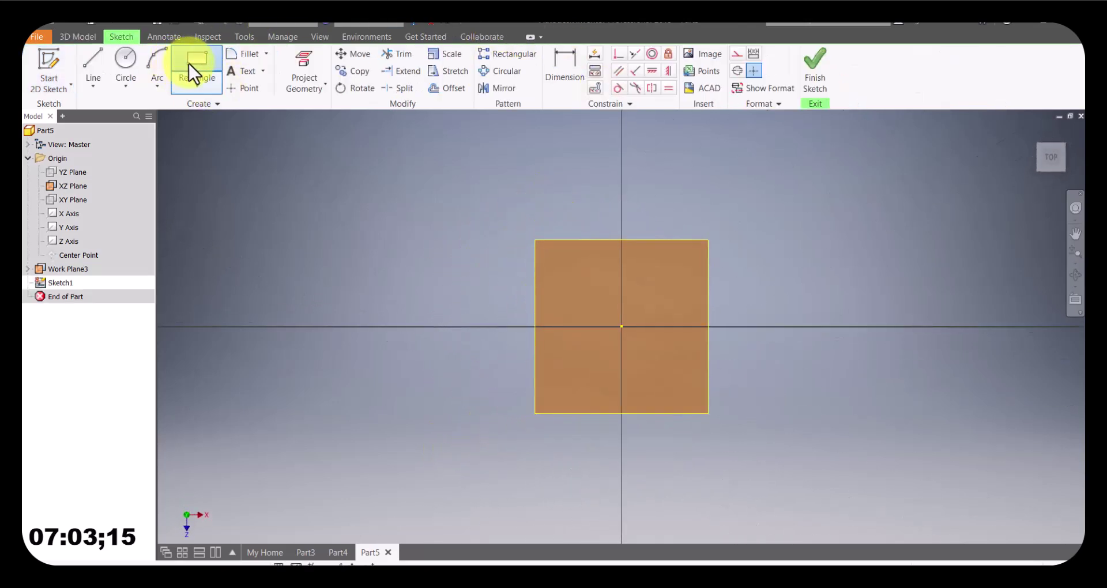
pyautogui.click(186, 67)
pyautogui.click(589, 293)
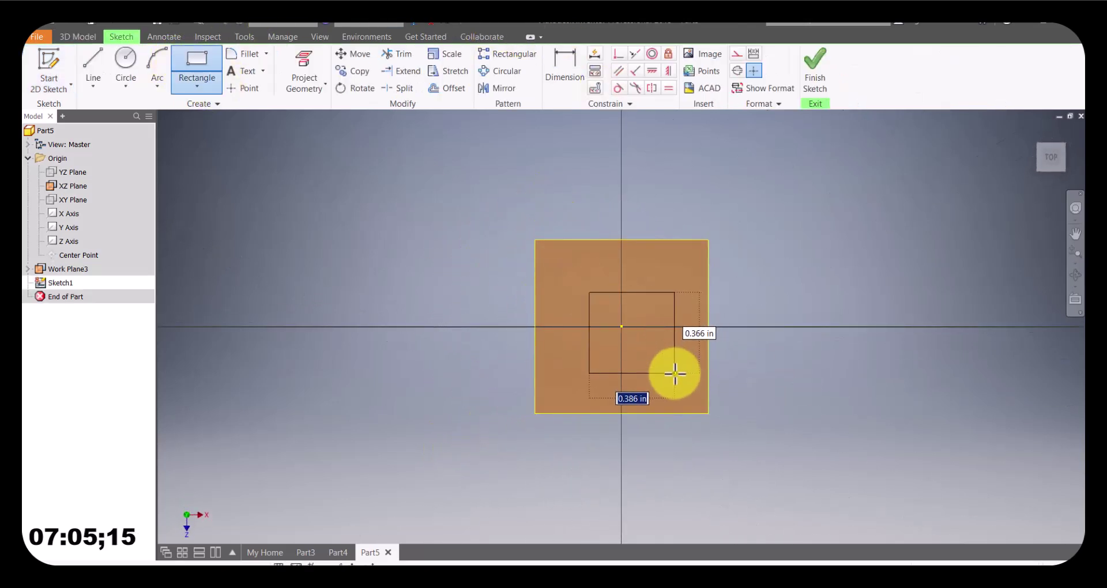
pyautogui.click(683, 370)
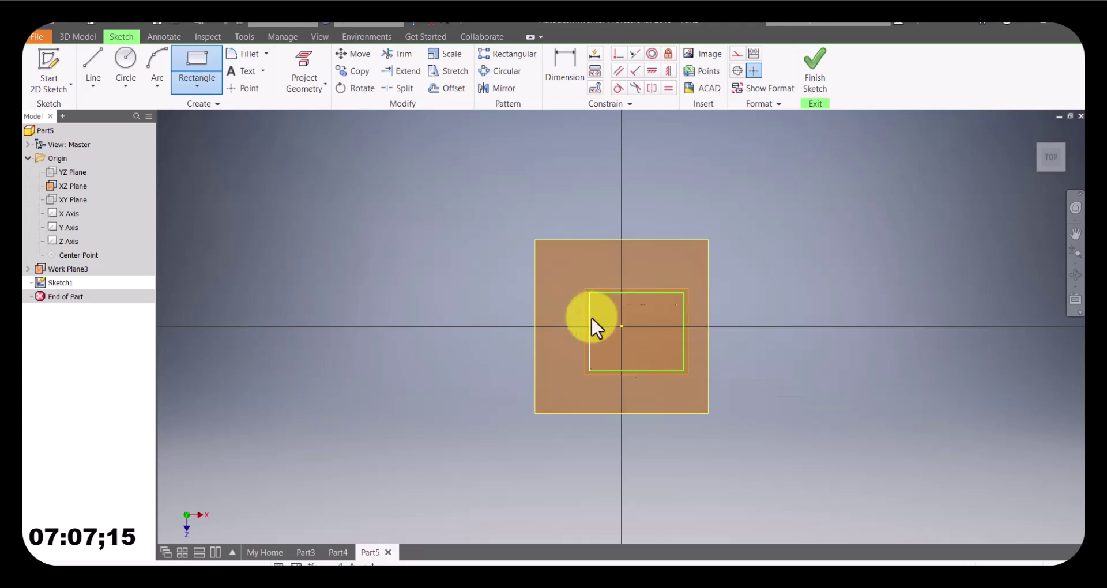
# Enlarge the rectangle by moving its left and upper edges outward, then finish the sketch.
pyautogui.press('Escape')
pyautogui.moveTo(593, 317); pyautogui.dragTo(571, 315)
pyautogui.moveTo(645, 295); pyautogui.dragTo(642, 263)
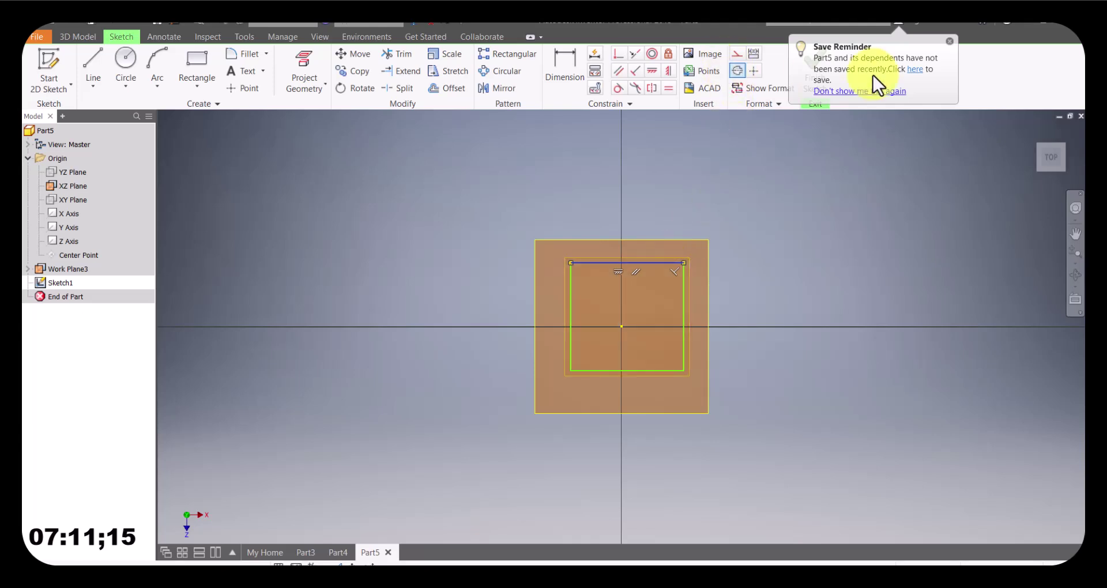
pyautogui.click(949, 42)
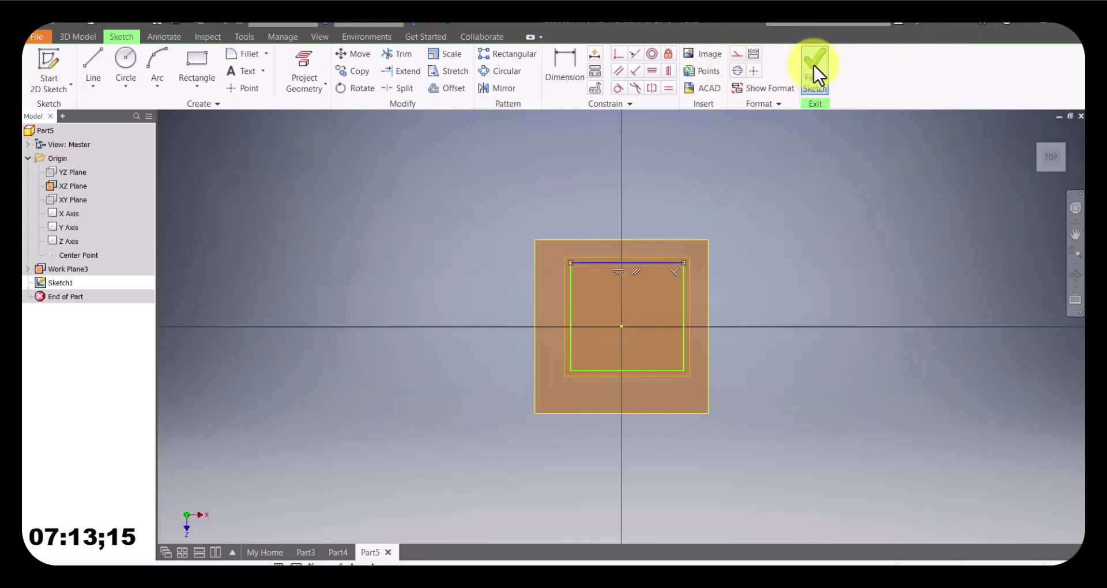
pyautogui.click(816, 69)
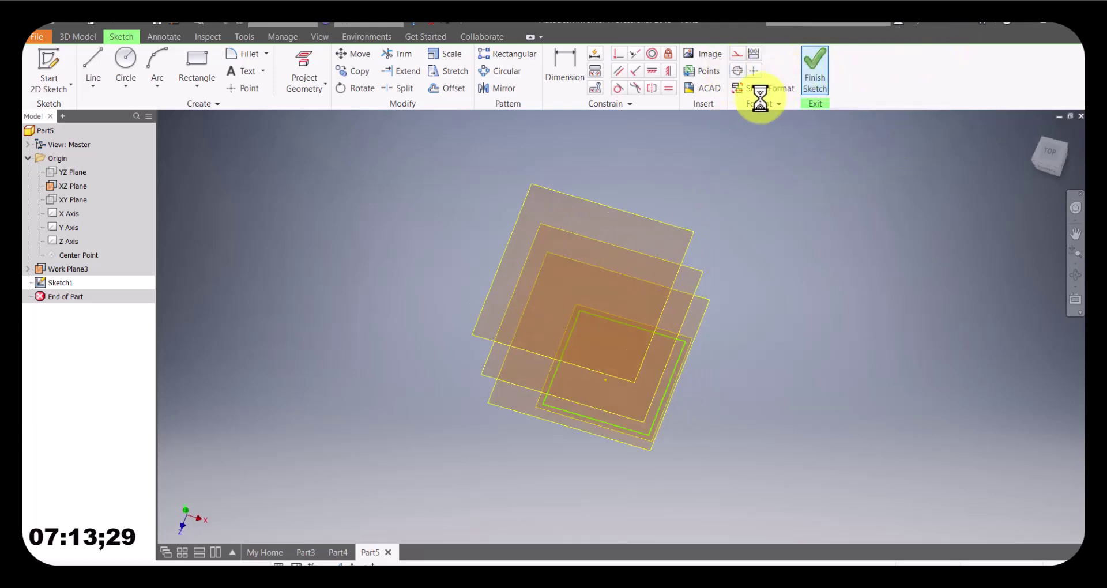
# Sketch a circle about 0.5 in in diameter, centered on the origin, on the lowest offset work plane, and finish the sketch.
pyautogui.click(48, 70)
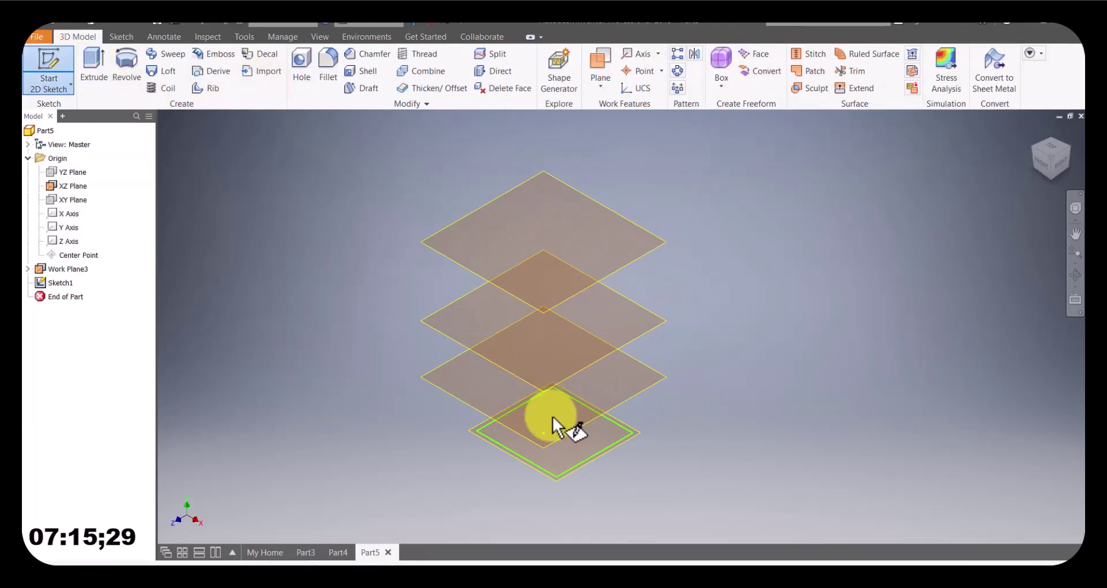
pyautogui.click(459, 397)
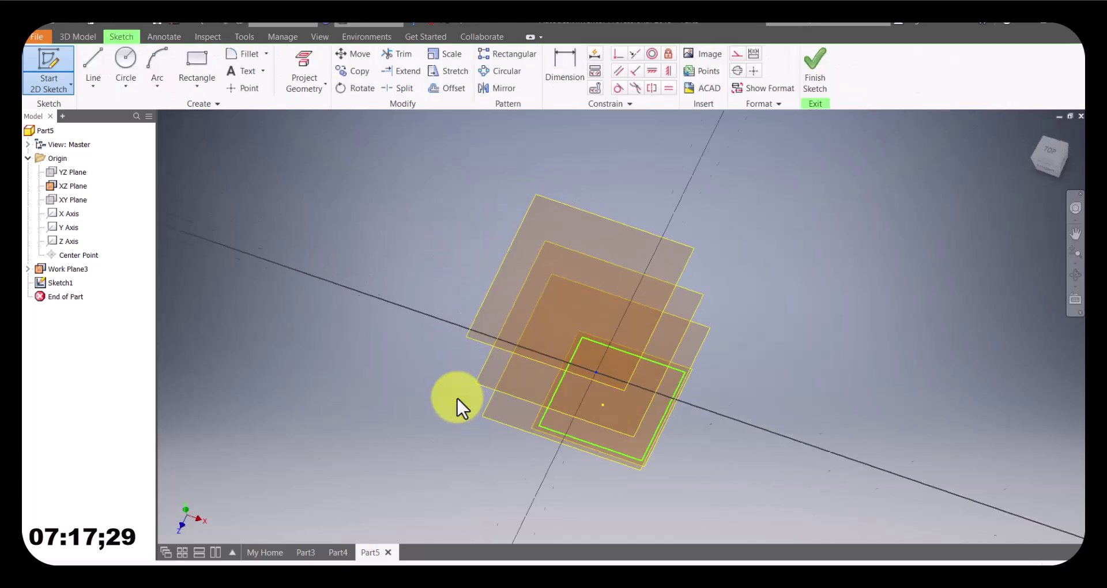
pyautogui.click(126, 68)
pyautogui.click(622, 327)
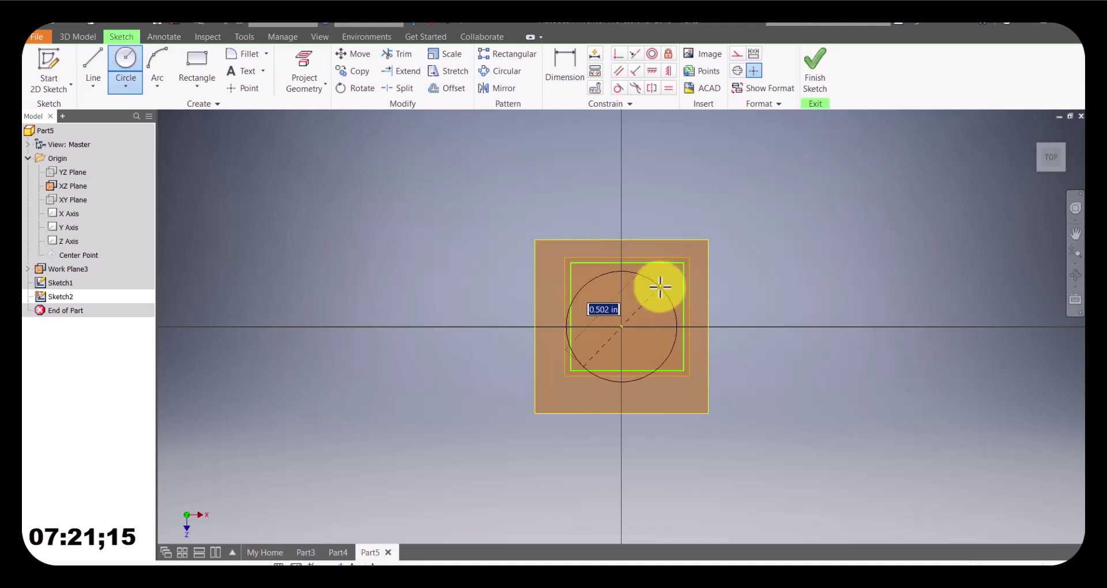
pyautogui.click(659, 283)
pyautogui.click(814, 67)
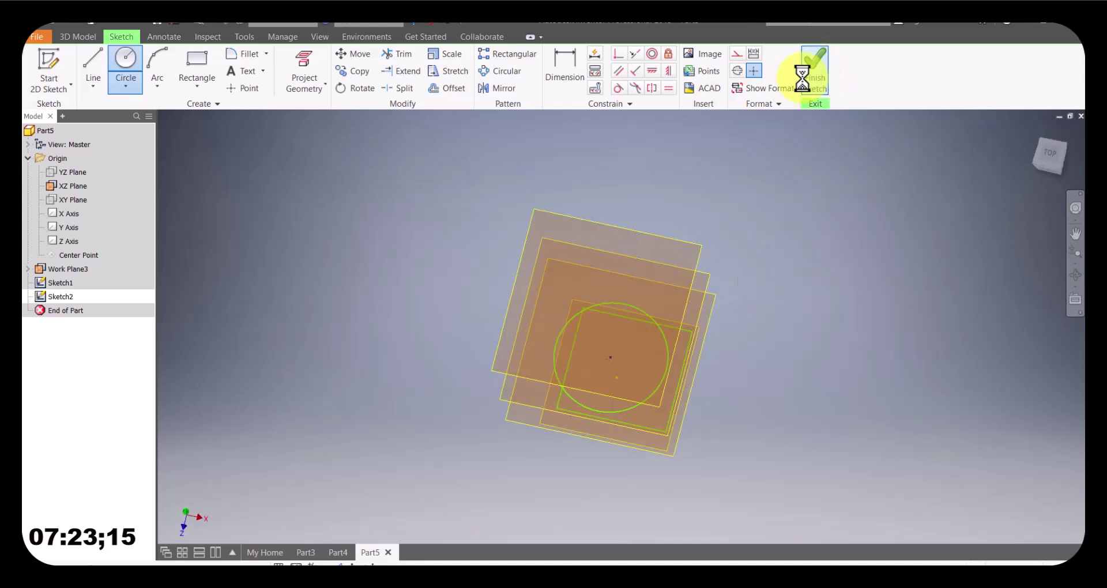
# Sketch an inscribed 8-sided polygon centered on the origin on the middle offset work plane, and finish the sketch.
pyautogui.click(60, 72)
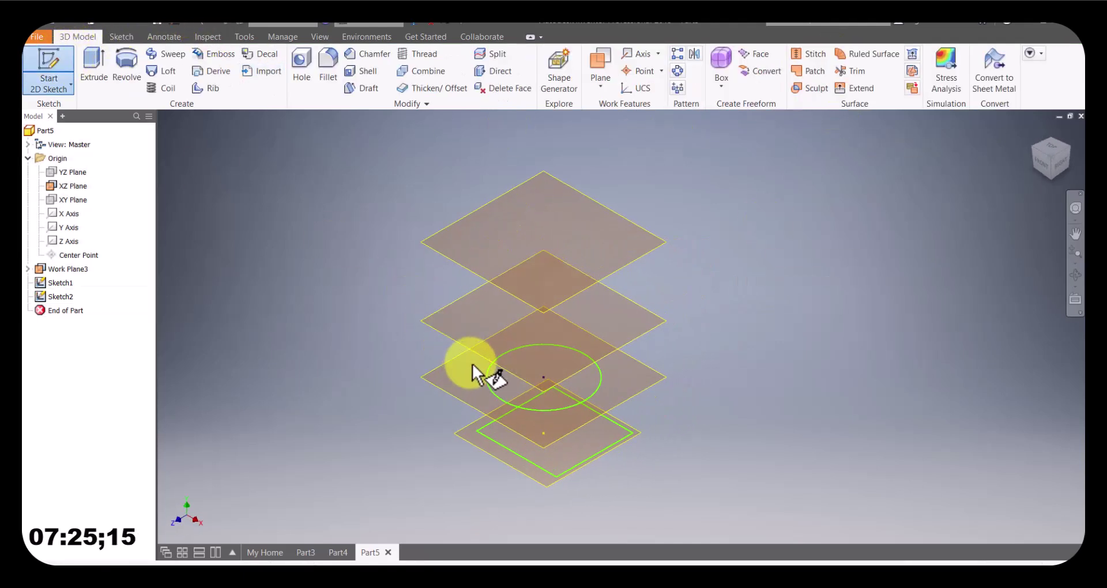
pyautogui.click(464, 348)
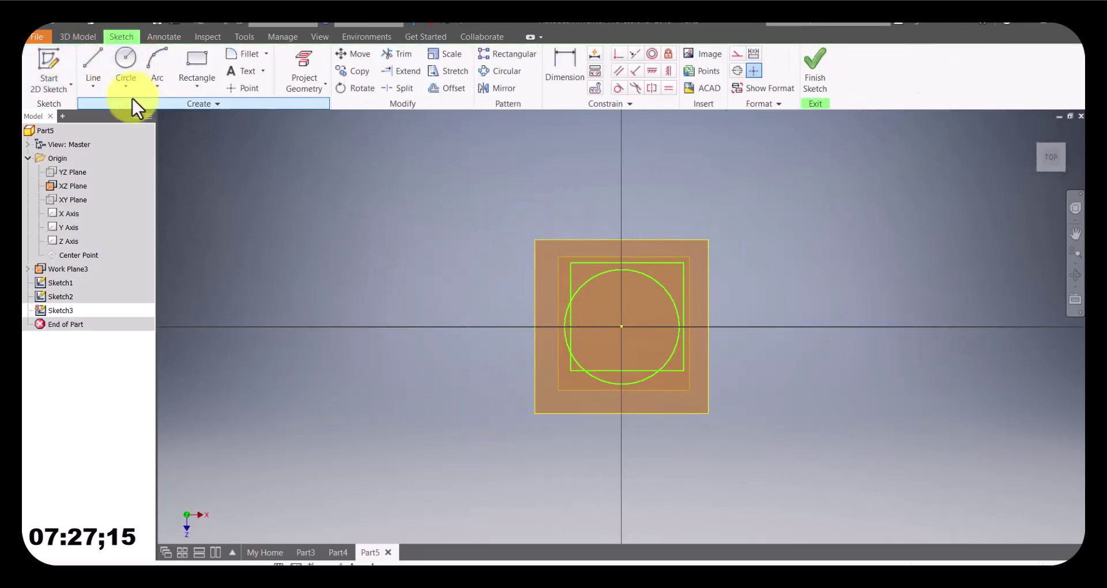
pyautogui.click(200, 85)
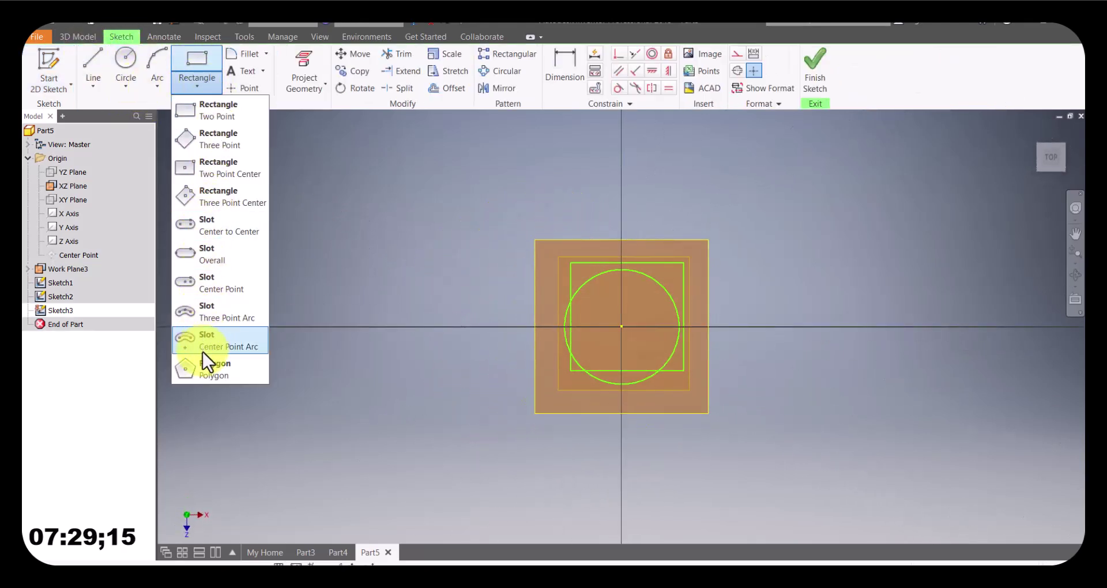
pyautogui.click(199, 372)
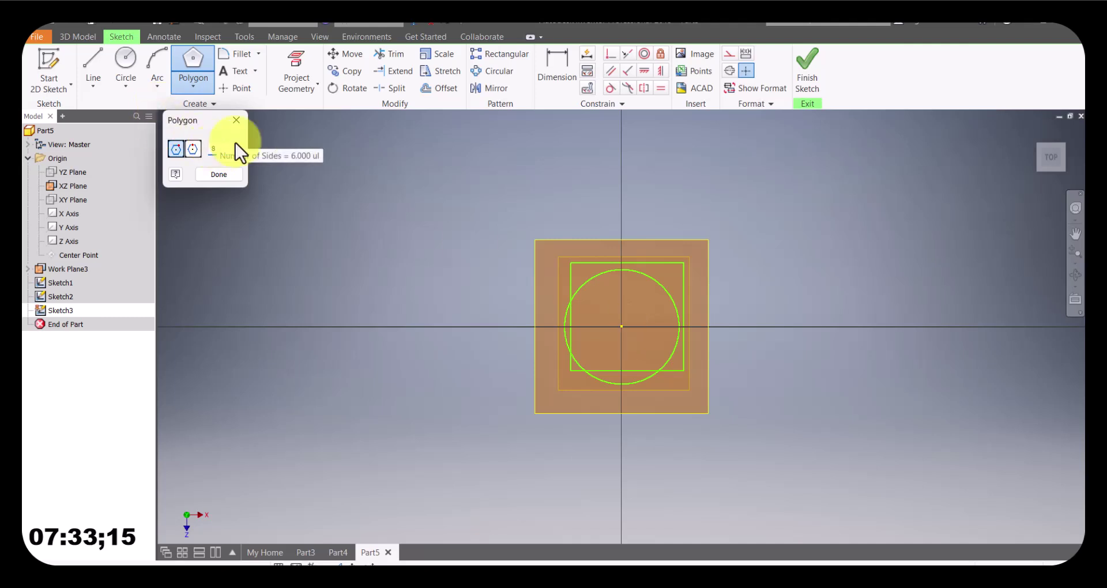
pyautogui.click(621, 327)
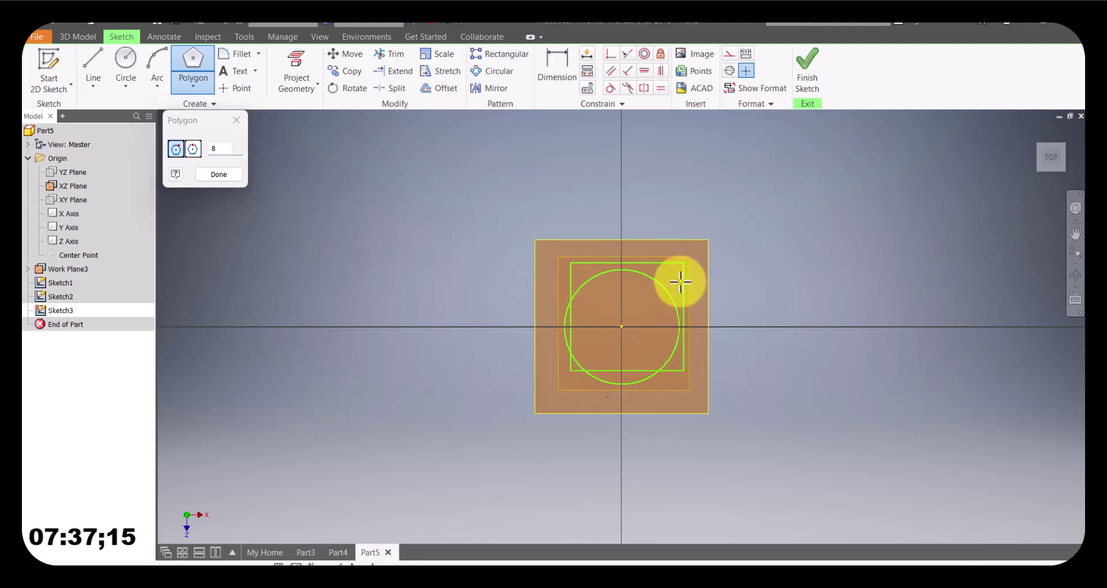
pyautogui.click(681, 281)
pyautogui.click(235, 176)
pyautogui.click(810, 66)
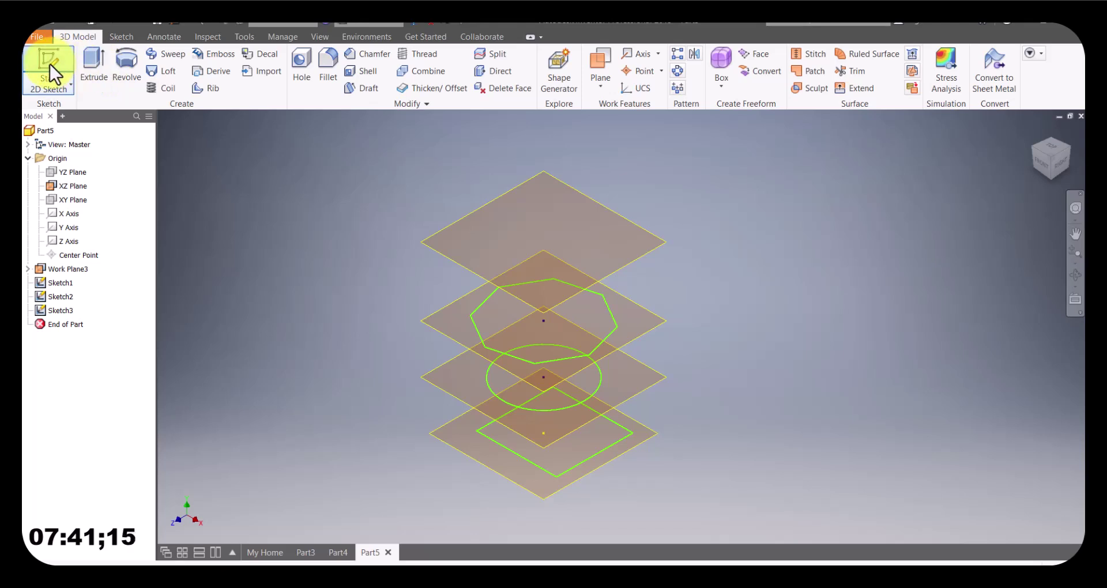
# Sketch an origin-centered ellipse with a horizontal major axis on the uppermost work plane, and finish the sketch.
pyautogui.click(570, 180)
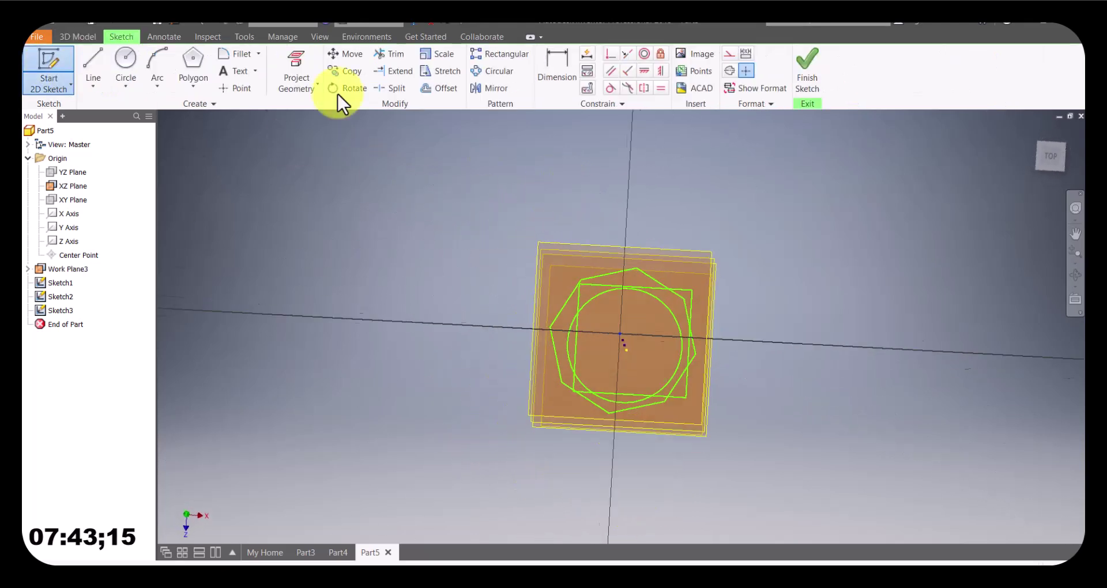
pyautogui.click(124, 86)
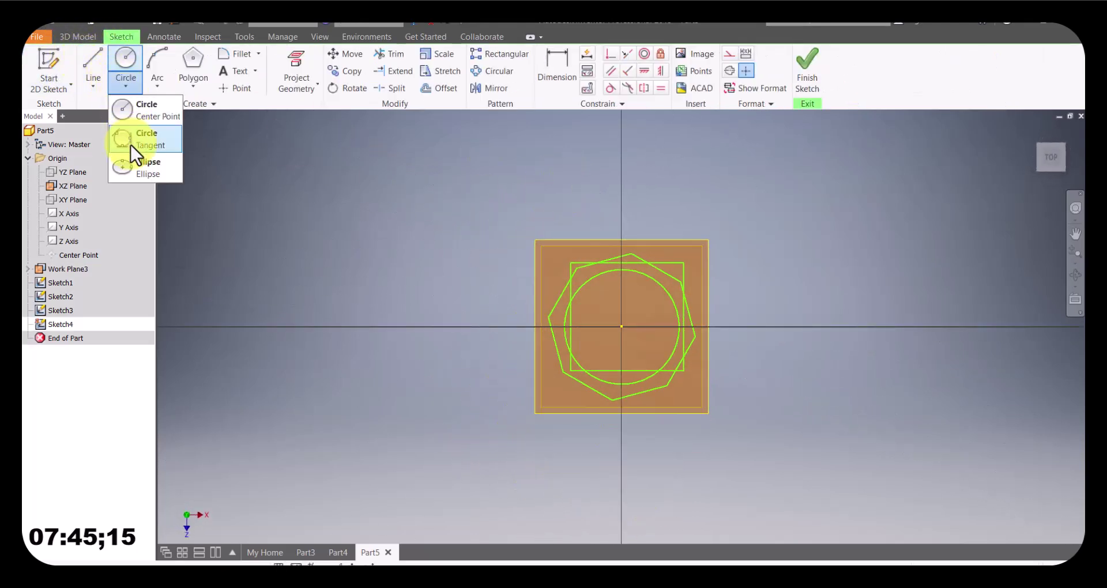
pyautogui.click(132, 171)
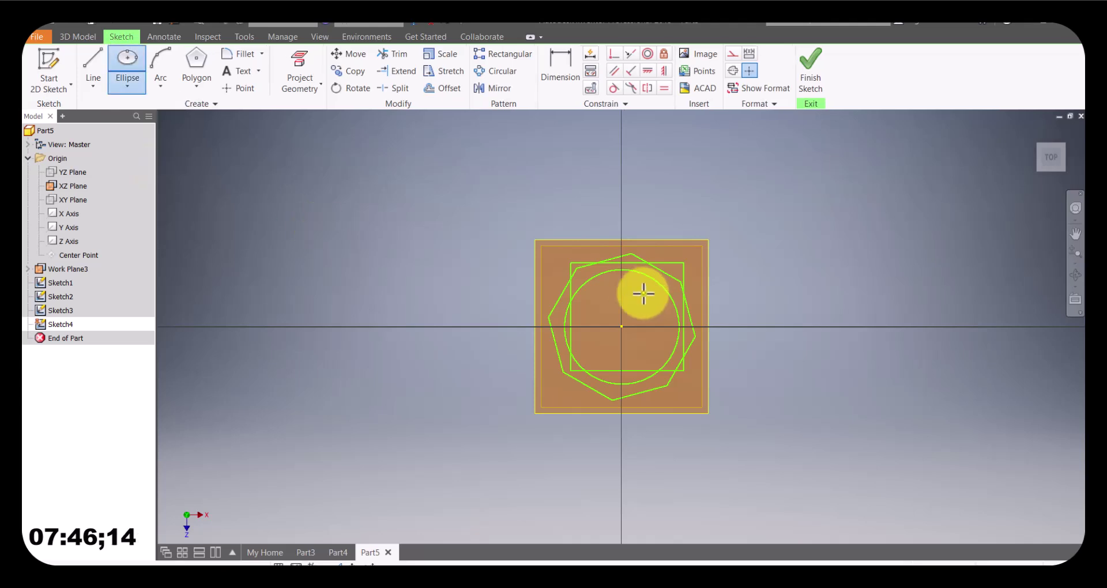
pyautogui.click(622, 326)
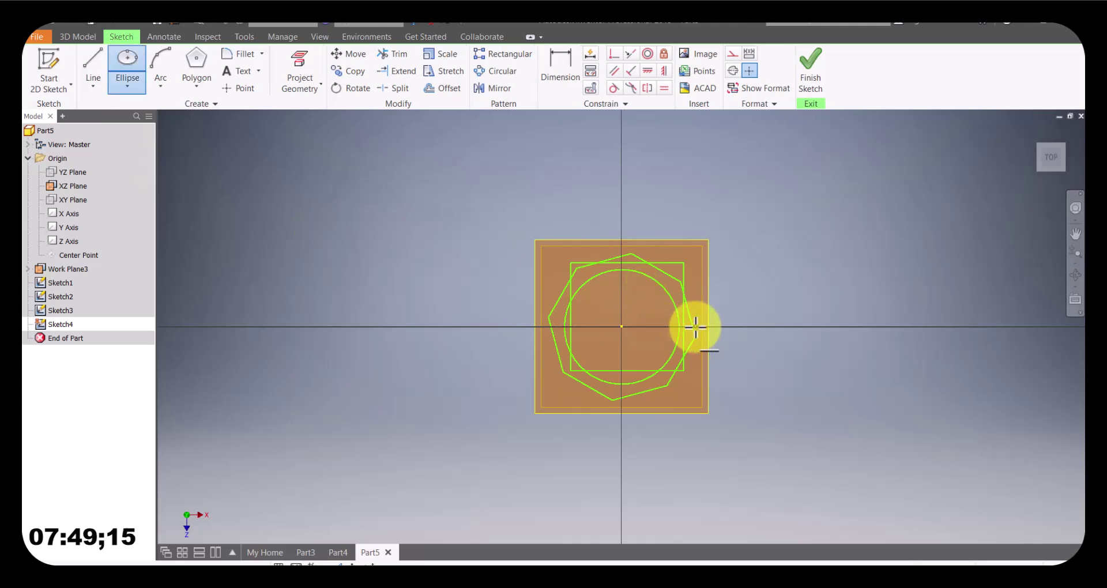
pyautogui.click(695, 327)
pyautogui.click(657, 286)
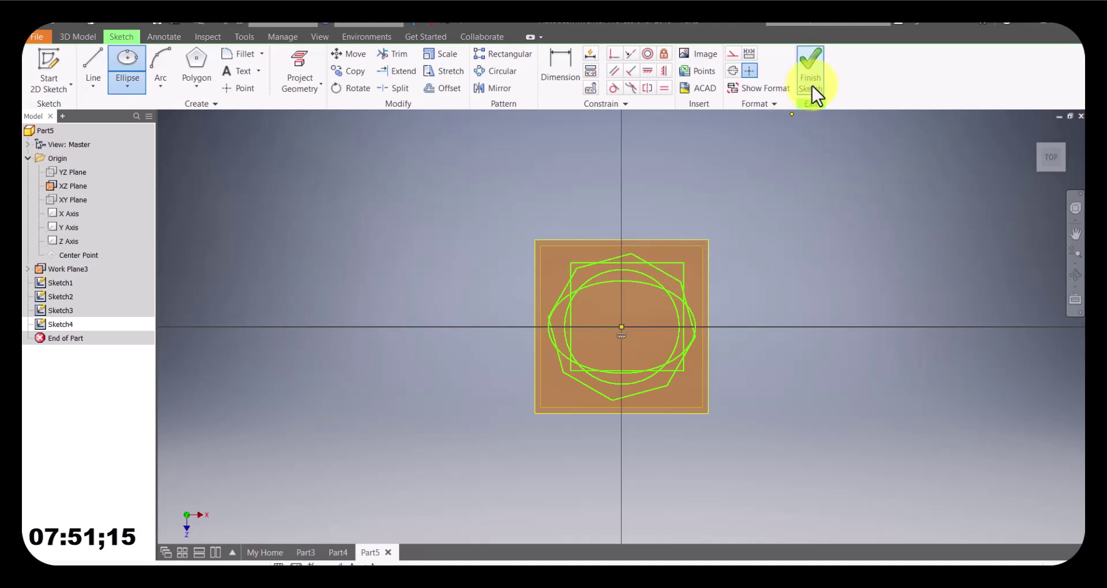
pyautogui.click(809, 78)
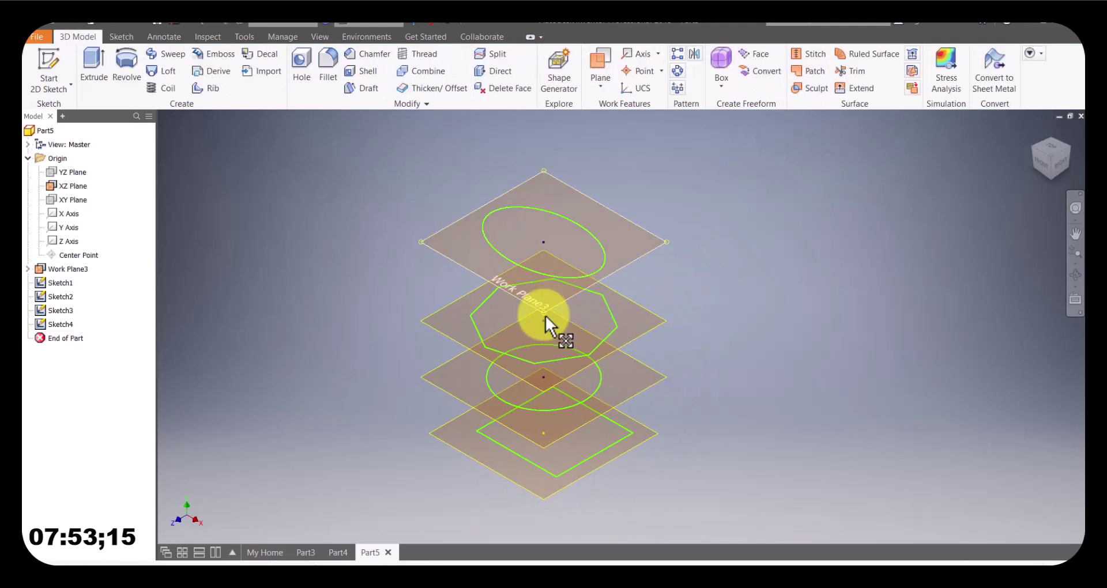
pyautogui.moveTo(506, 347)
pyautogui.keyDown('shift'); pyautogui.mouseDown(button='middle')
pyautogui.moveTo(501, 326)
pyautogui.moveTo(554, 337)
pyautogui.mouseUp(button='middle'); pyautogui.keyUp('shift')
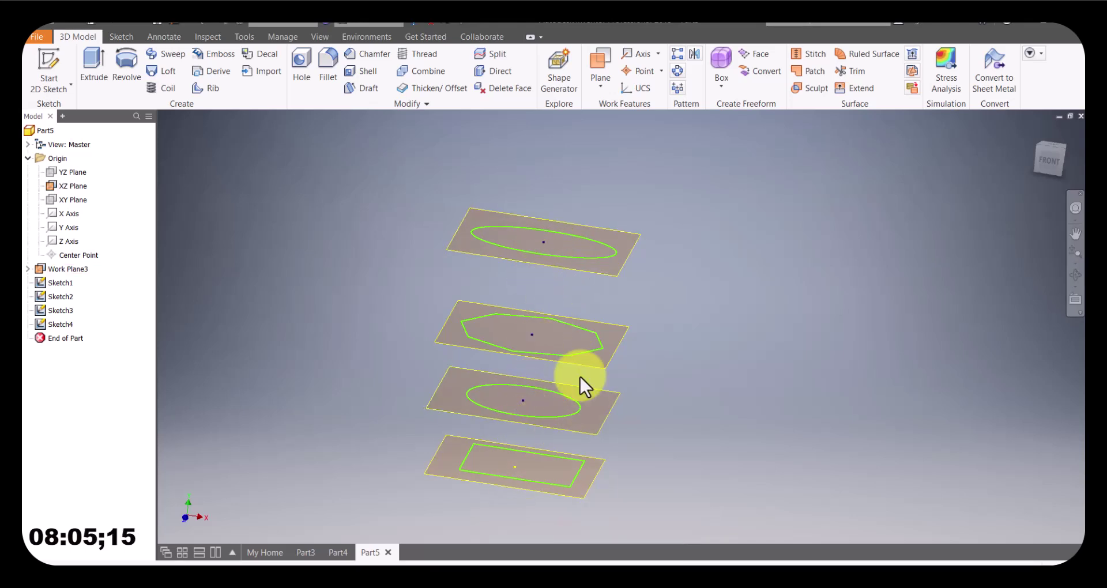
# Loft a solid through the rectangle, circle, octagon and ellipse profiles, picked in order from the lowest plane to the uppermost.
pyautogui.keyDown('shift'); pyautogui.moveTo(593, 355); pyautogui.dragTo(579, 352, button='middle'); pyautogui.keyUp('shift')
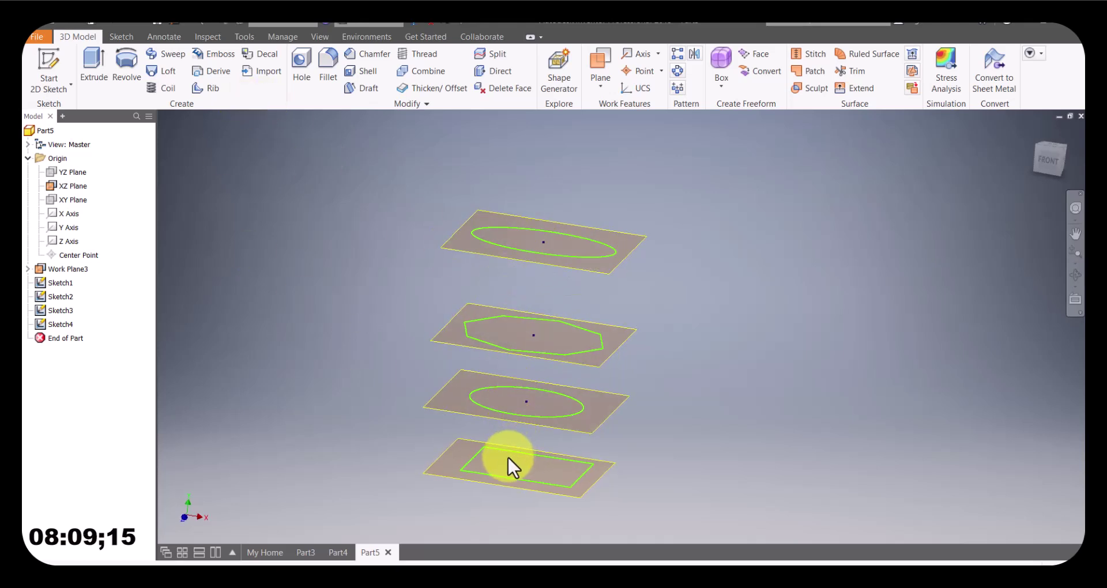
pyautogui.click(166, 73)
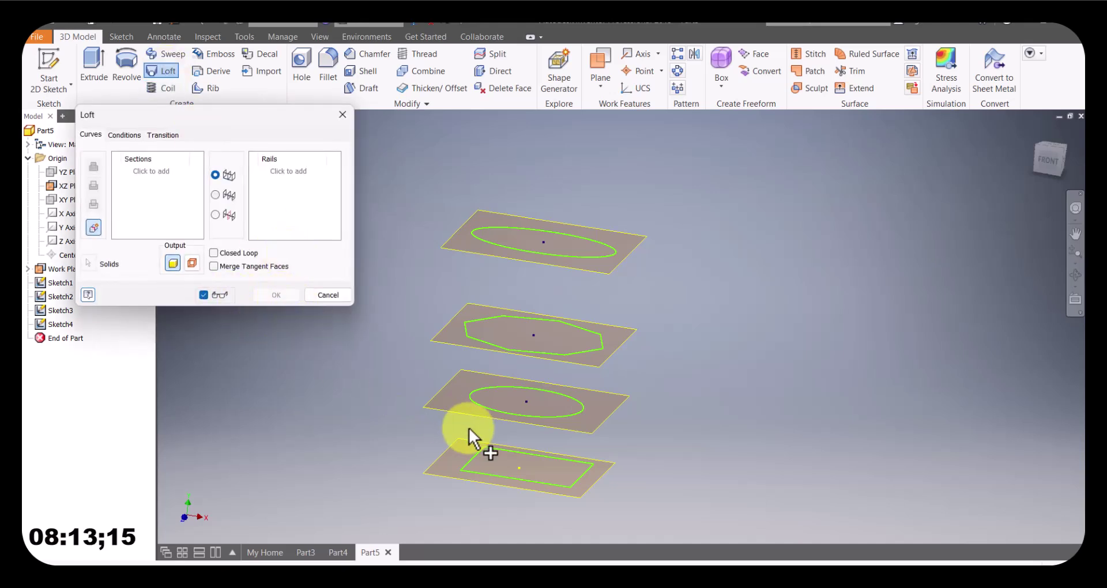
pyautogui.click(507, 479)
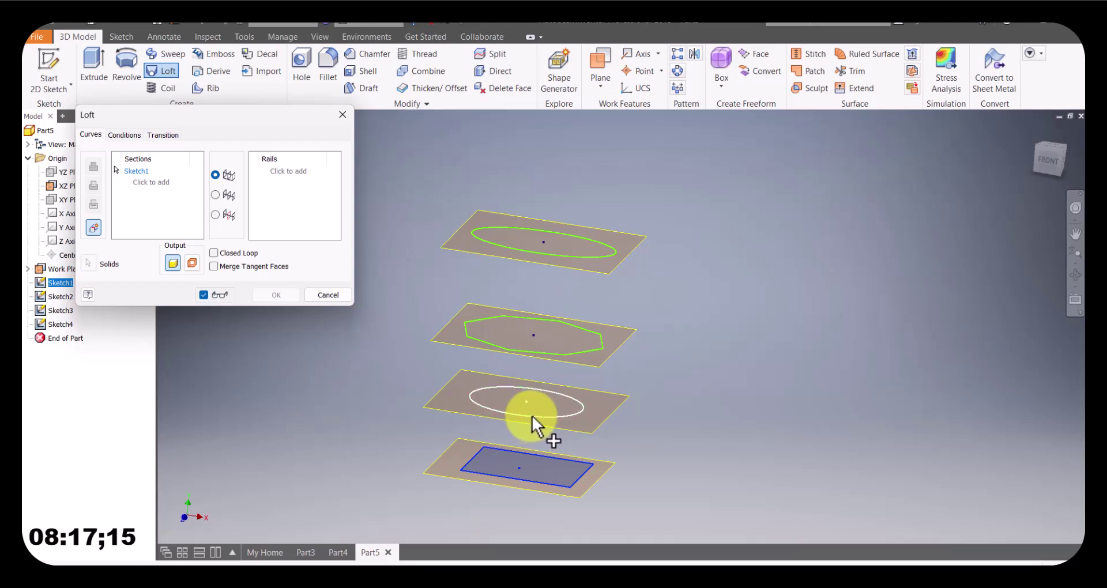
pyautogui.click(533, 418)
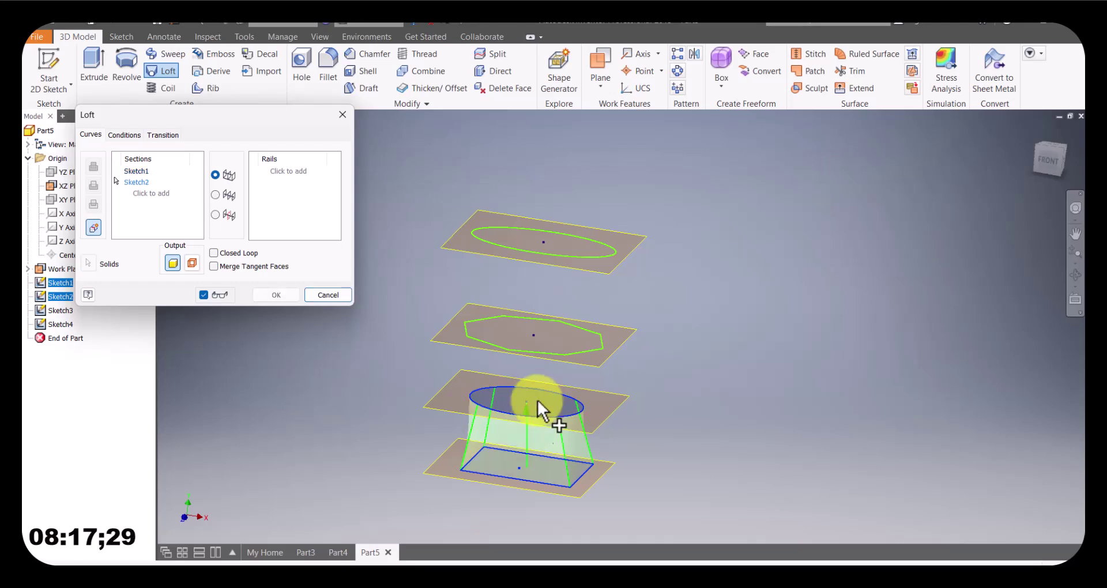
pyautogui.click(562, 252)
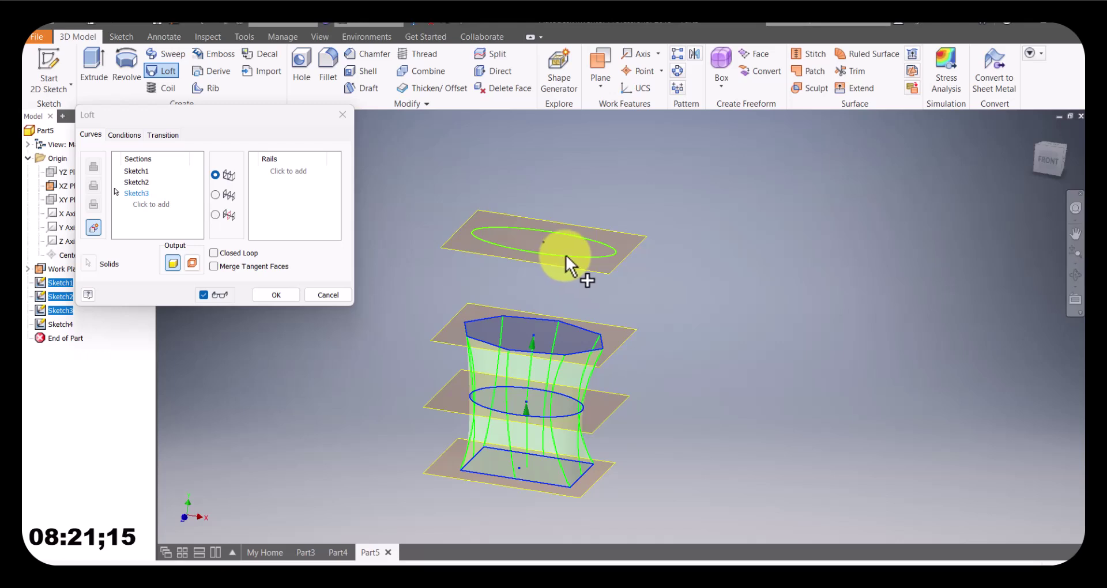
pyautogui.click(277, 295)
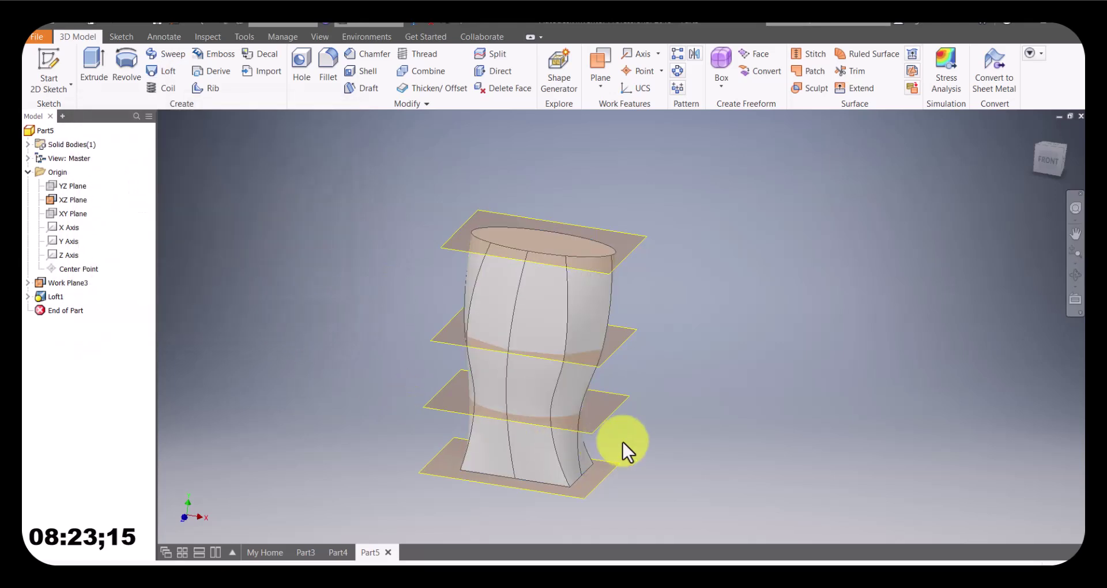
# Hide the XZ plane and the three offset work planes so only the lofted body is shown.
pyautogui.moveTo(641, 428)
pyautogui.keyDown('shift'); pyautogui.mouseDown(button='middle')
pyautogui.moveTo(600, 444)
pyautogui.moveTo(628, 432)
pyautogui.mouseUp(button='middle'); pyautogui.keyUp('shift')
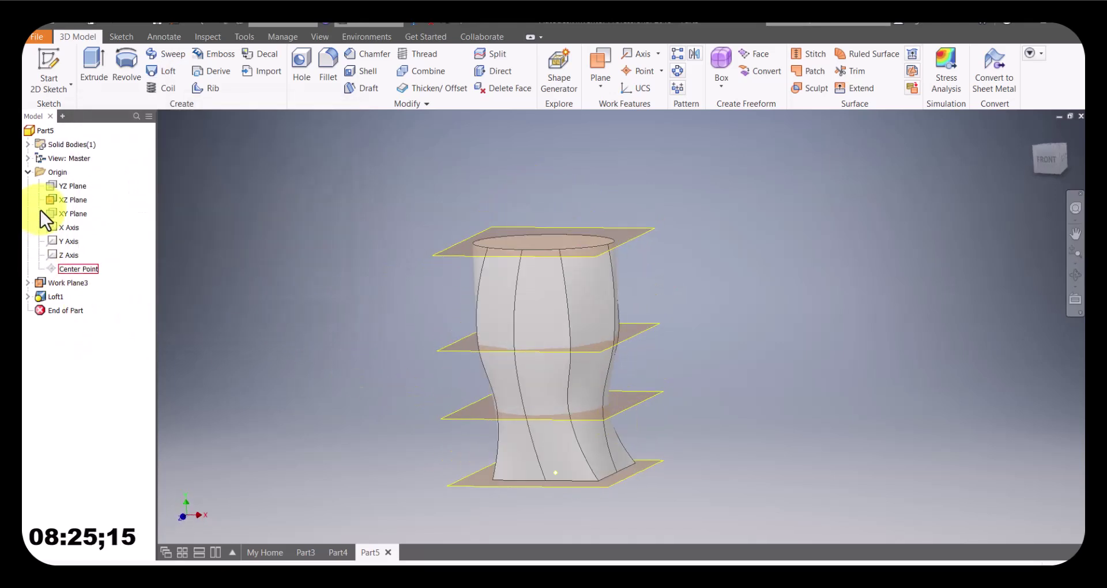
pyautogui.rightClick(64, 202)
pyautogui.click(92, 273)
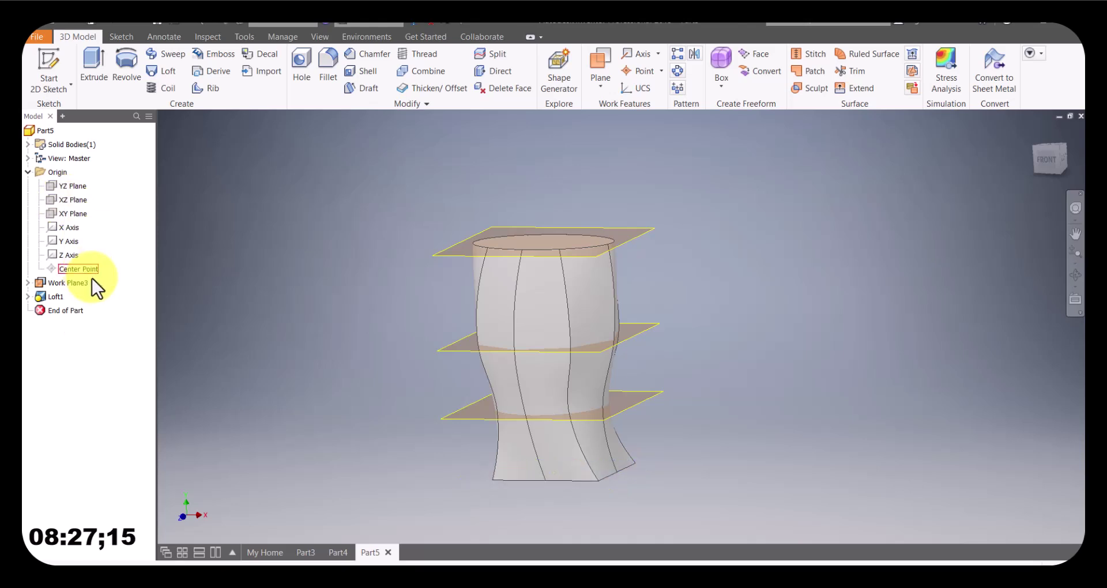
pyautogui.click(28, 282)
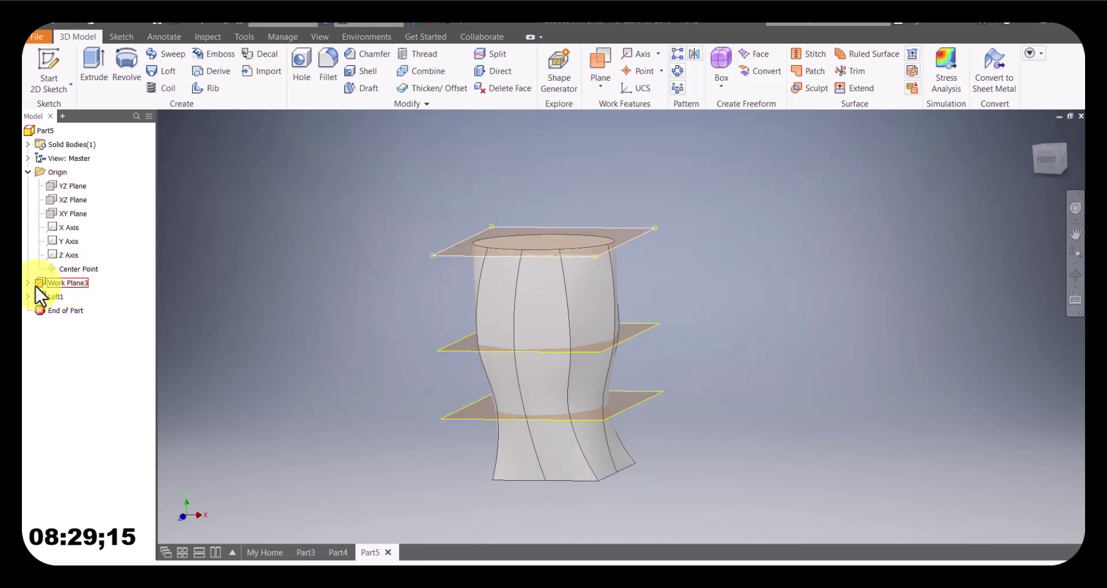
pyautogui.rightClick(86, 296)
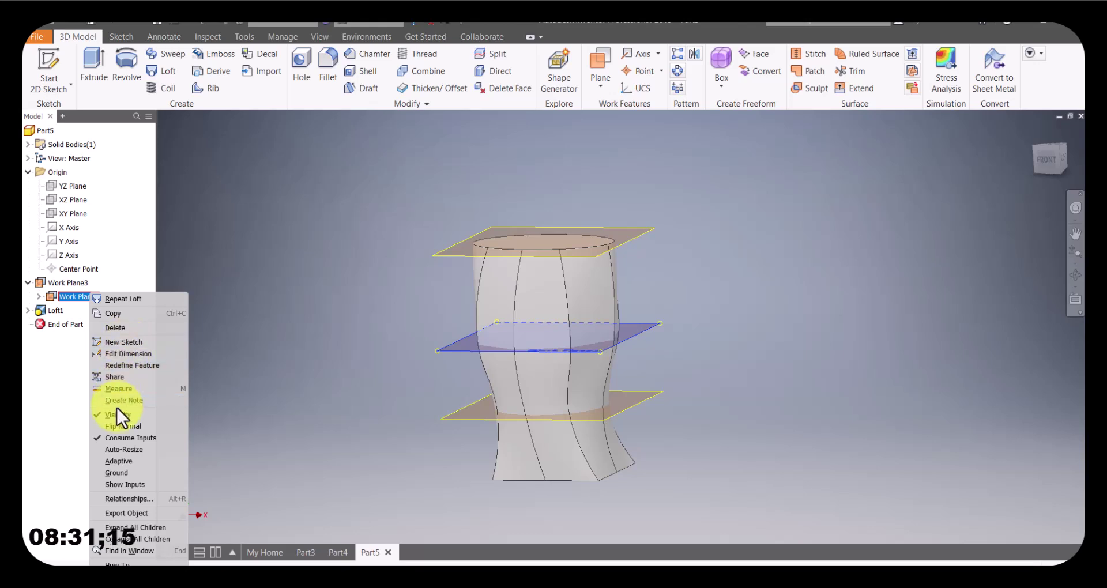
pyautogui.click(117, 413)
pyautogui.rightClick(84, 284)
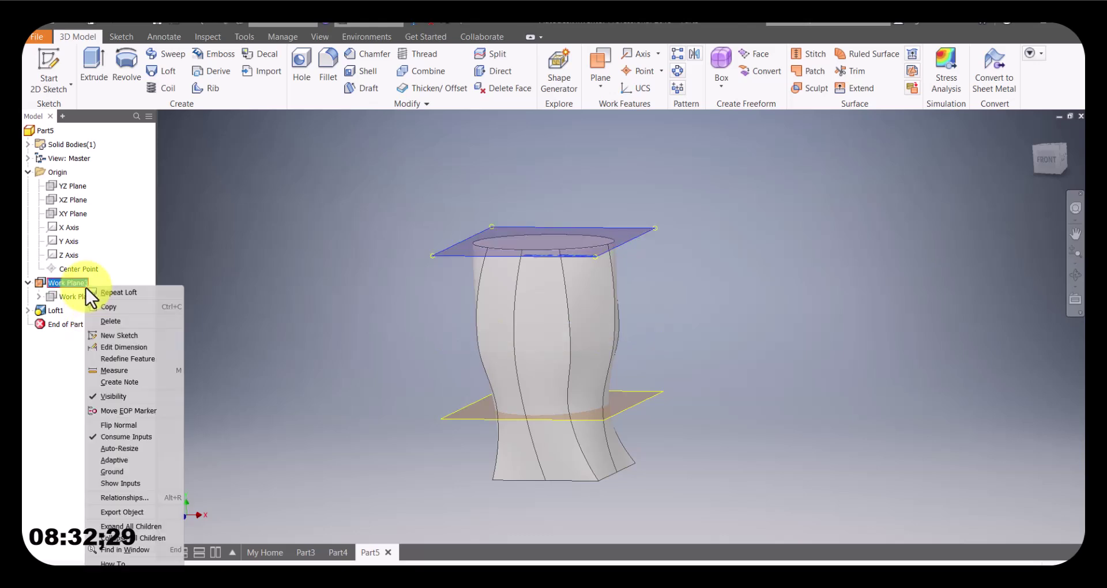
pyautogui.click(118, 397)
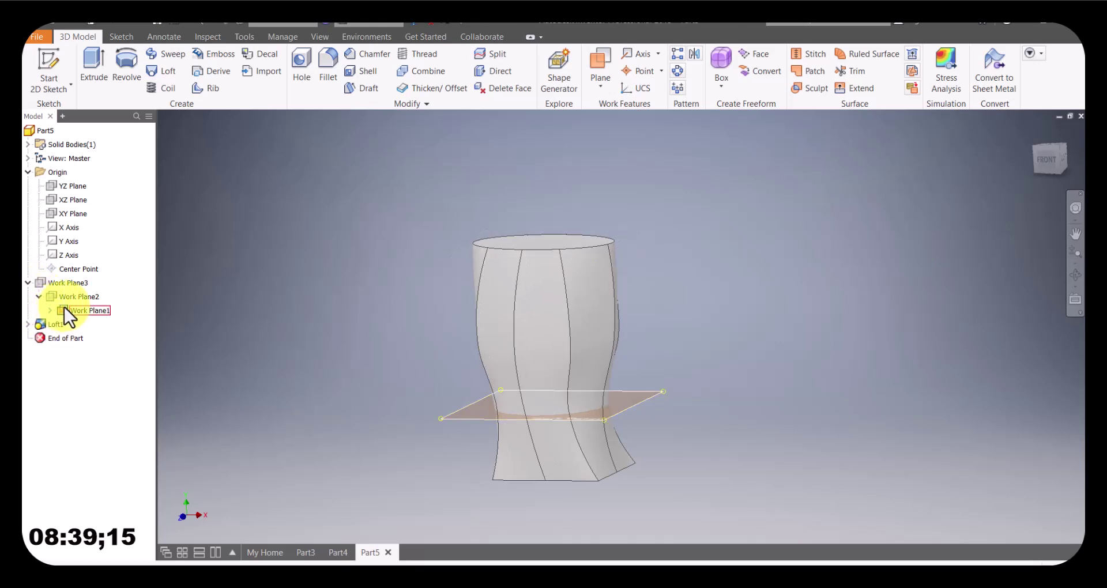
pyautogui.rightClick(67, 307)
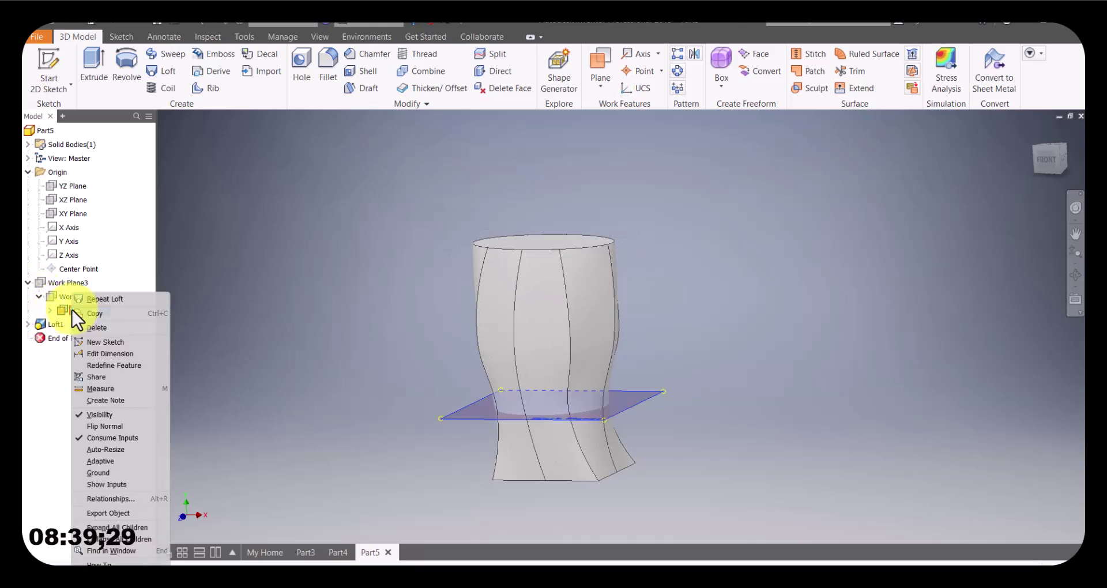
pyautogui.click(108, 416)
# Examine the lofted body from several angles, view the loft example picture Screenshot 2025-01-04 154132.jpg, and return to Inventor.
pyautogui.keyDown('shift'); pyautogui.moveTo(534, 420); pyautogui.dragTo(538, 308, button='middle'); pyautogui.keyUp('shift')
pyautogui.keyDown('shift'); pyautogui.moveTo(490, 338); pyautogui.dragTo(567, 272, button='middle'); pyautogui.keyUp('shift')
pyautogui.keyDown('shift'); pyautogui.moveTo(553, 317); pyautogui.dragTo(336, 371, button='middle'); pyautogui.keyUp('shift')
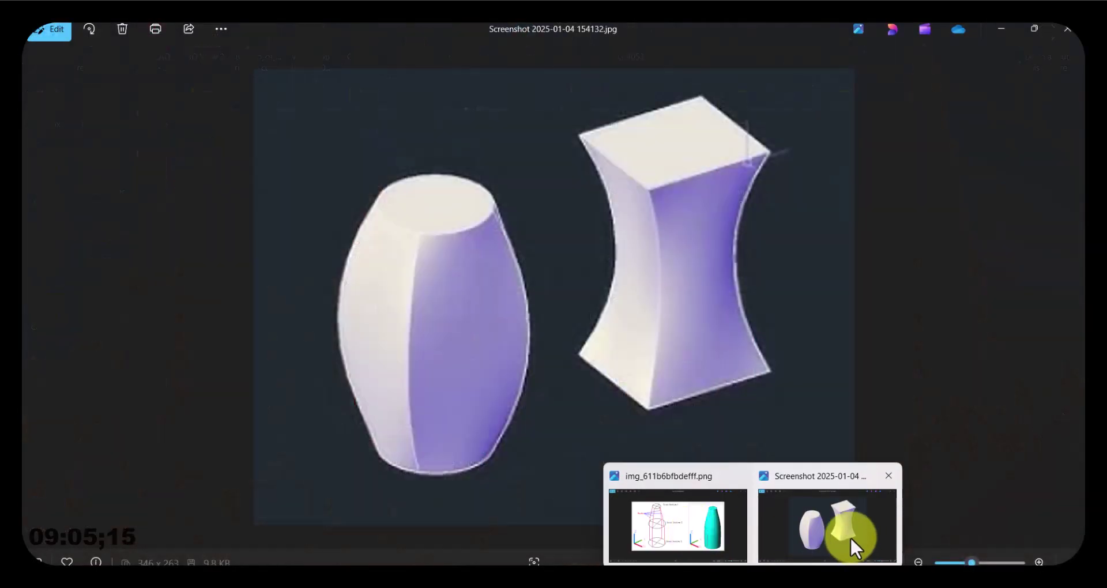
pyautogui.click(853, 539)
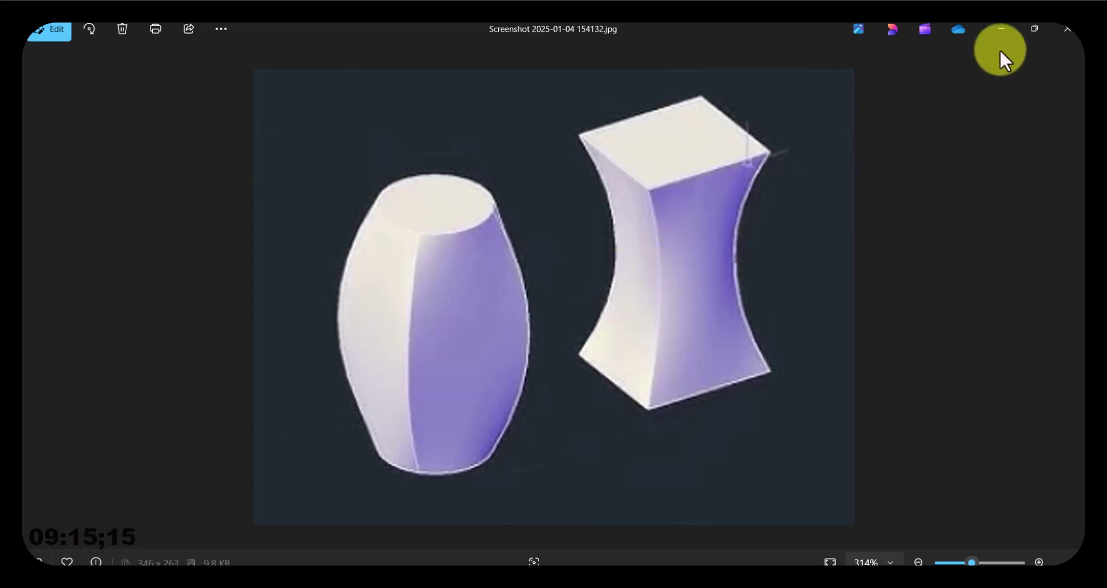
pyautogui.click(1001, 29)
pyautogui.keyDown('shift'); pyautogui.moveTo(641, 383); pyautogui.dragTo(722, 411, button='middle'); pyautogui.keyUp('shift')
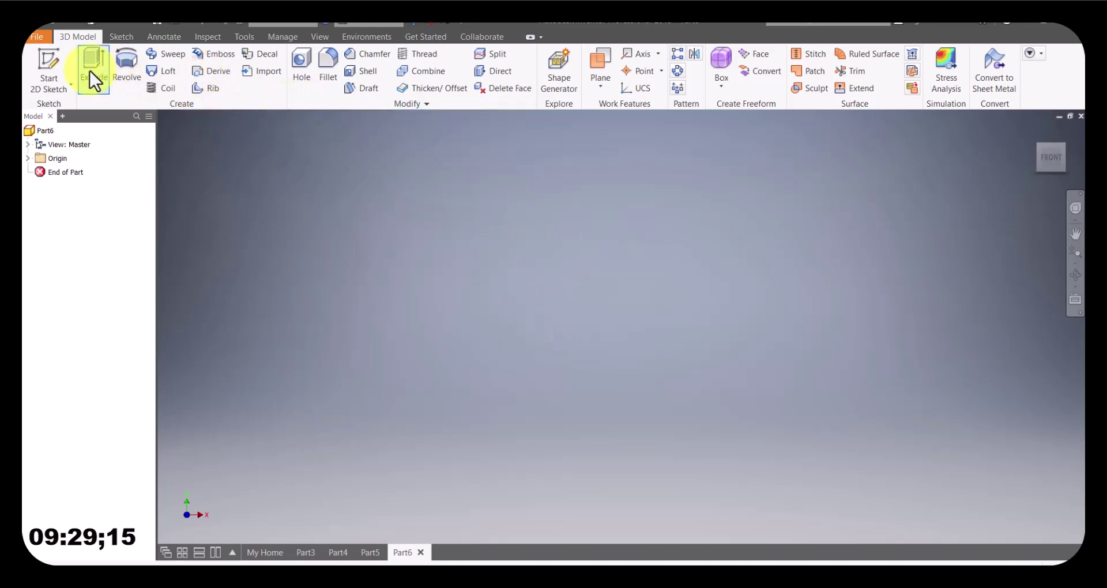
# Sketch a two-point rectangle around the origin on the horizontal XZ plane of the new part and finish the sketch.
pyautogui.click(40, 74)
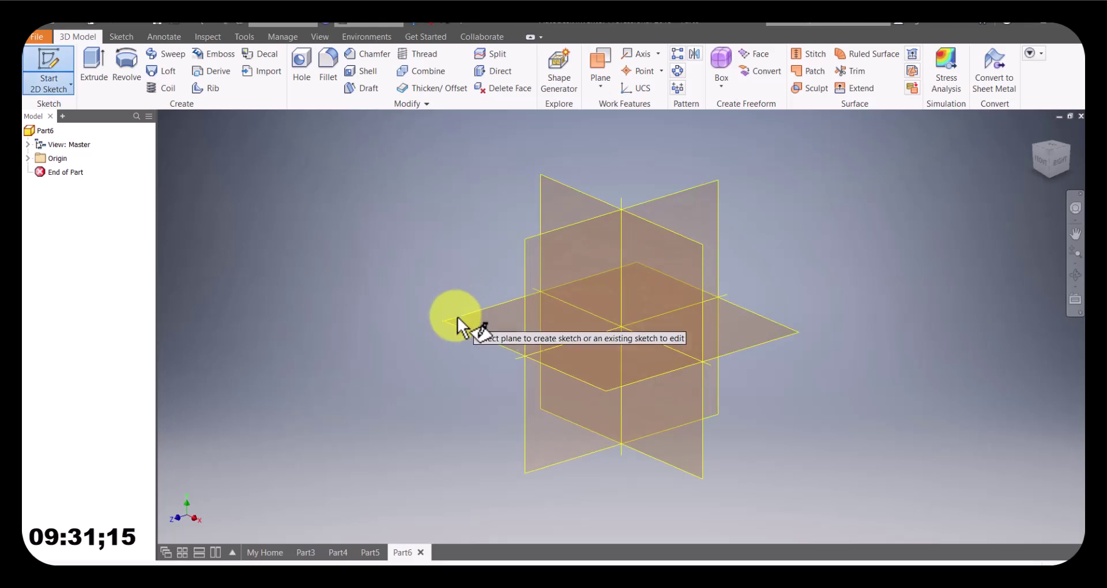
pyautogui.click(460, 330)
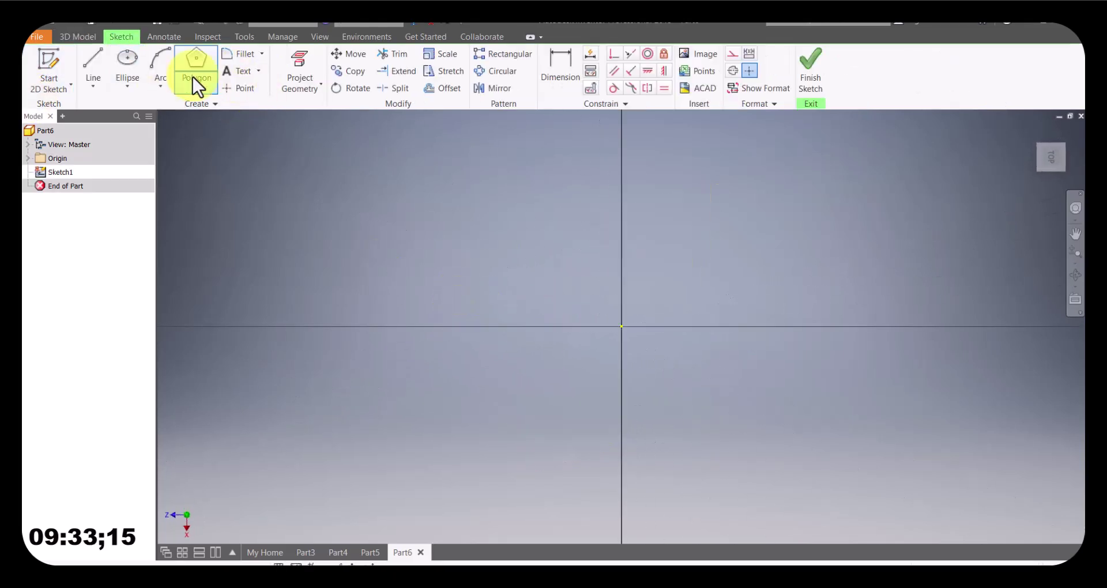
pyautogui.click(127, 86)
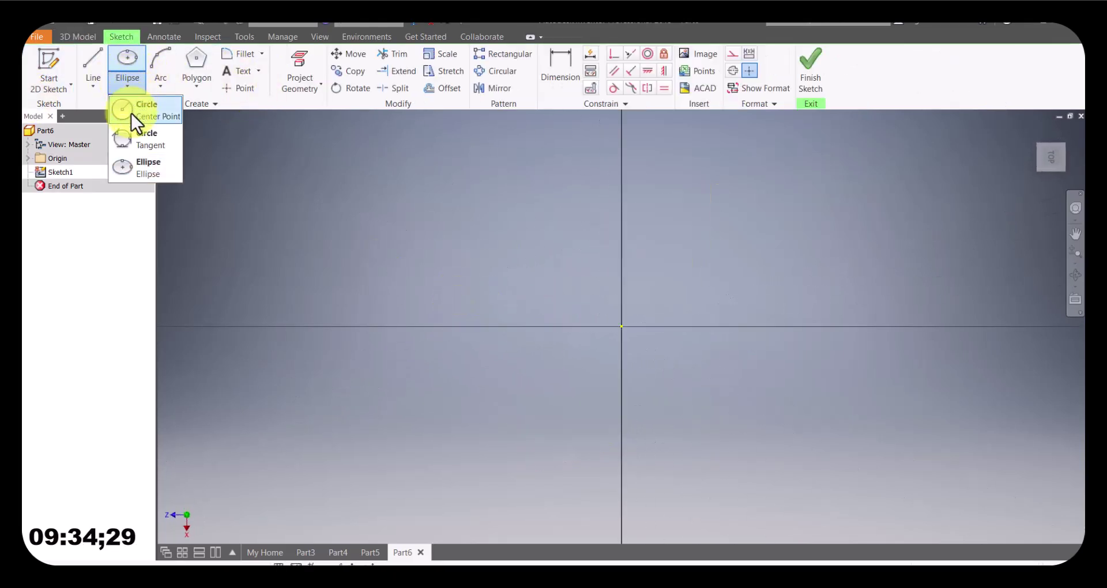
pyautogui.click(197, 88)
pyautogui.click(193, 113)
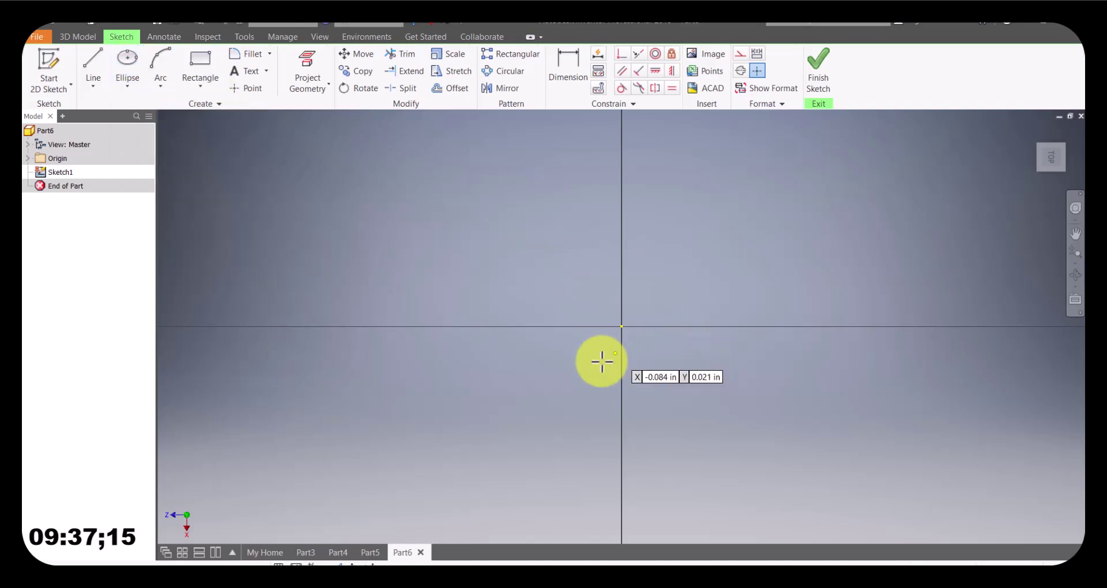
pyautogui.click(489, 397)
pyautogui.click(752, 187)
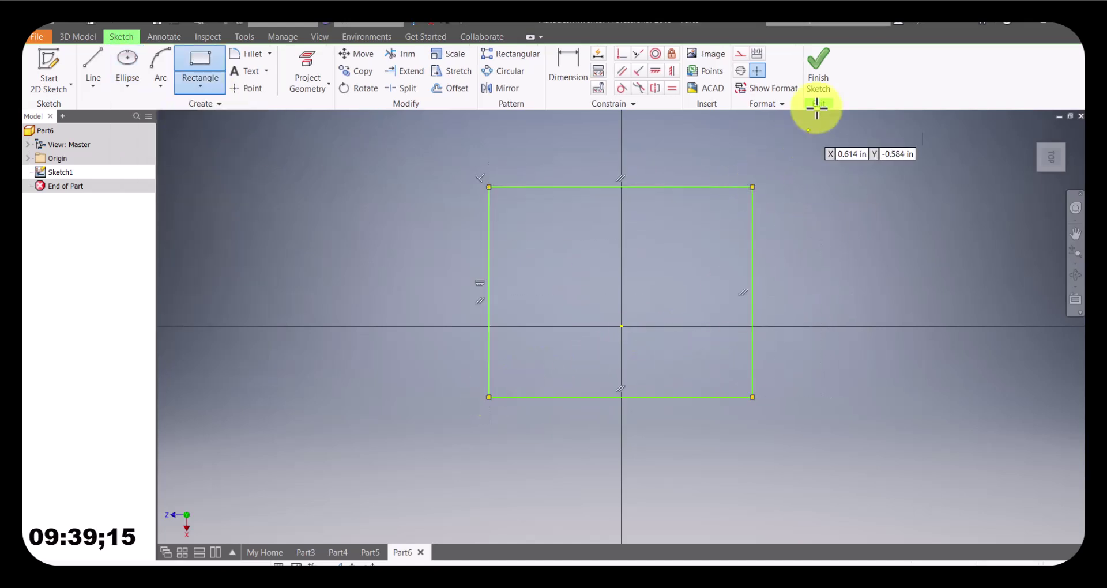
pyautogui.click(817, 76)
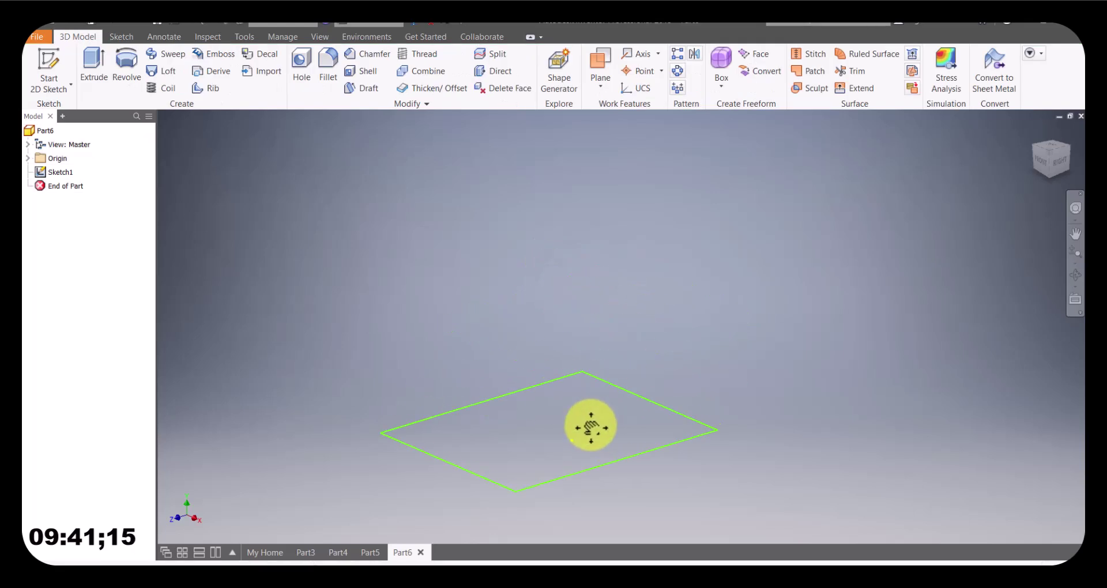
# Extrude the rectangle upward into a solid box.
pyautogui.click(94, 68)
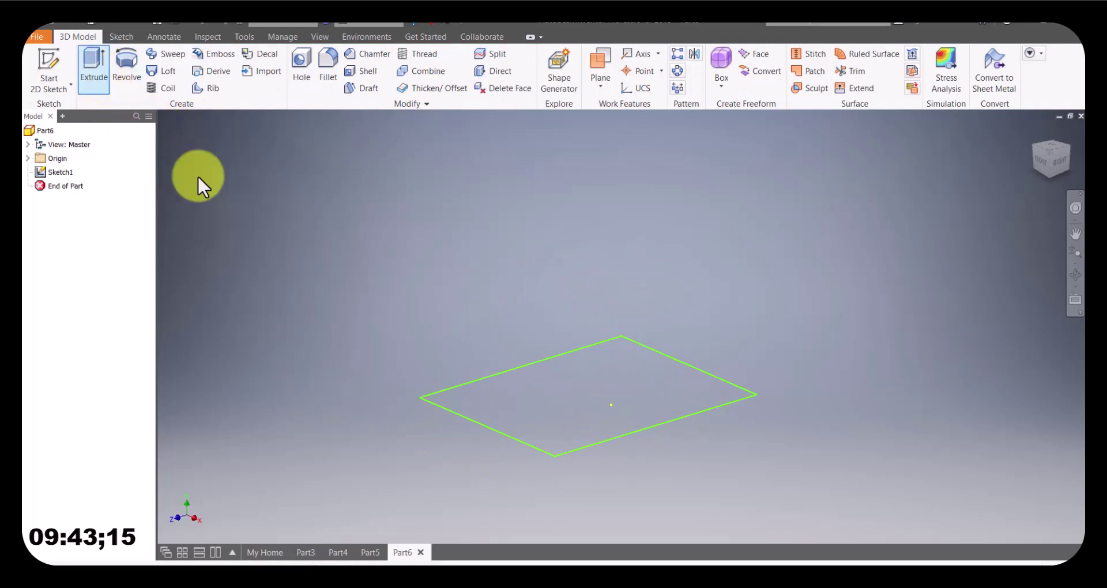
pyautogui.scroll(3, 606, 381)
pyautogui.moveTo(625, 129); pyautogui.dragTo(623, 271)
pyautogui.click(380, 397)
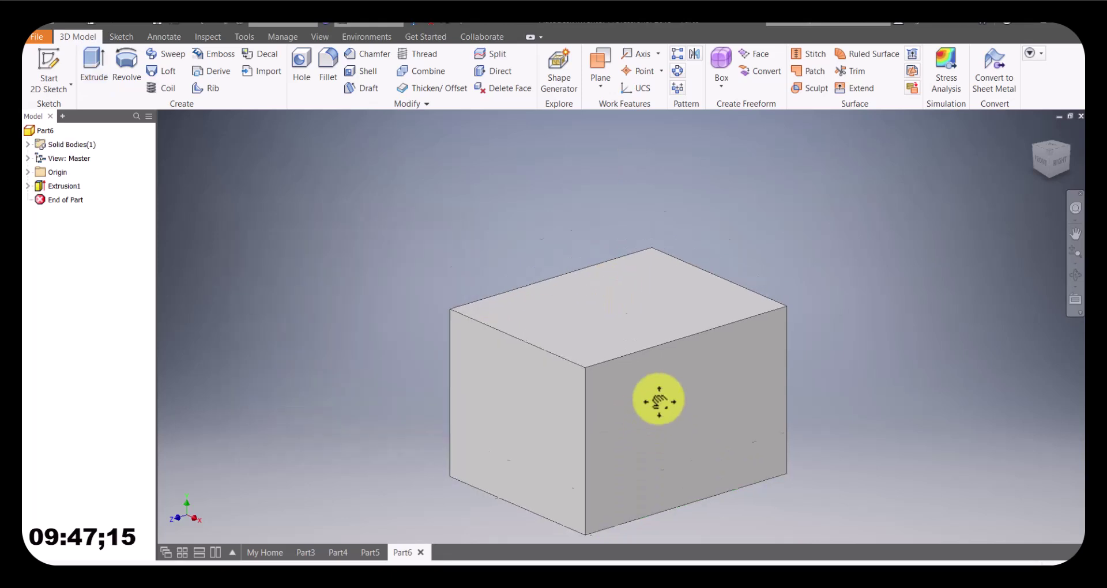
# Fillet the four upper edges of the box with a constant radius of 0.125 in.
pyautogui.moveTo(655, 421); pyautogui.dragTo(653, 322, button='middle')
pyautogui.scroll(2, 652, 322)
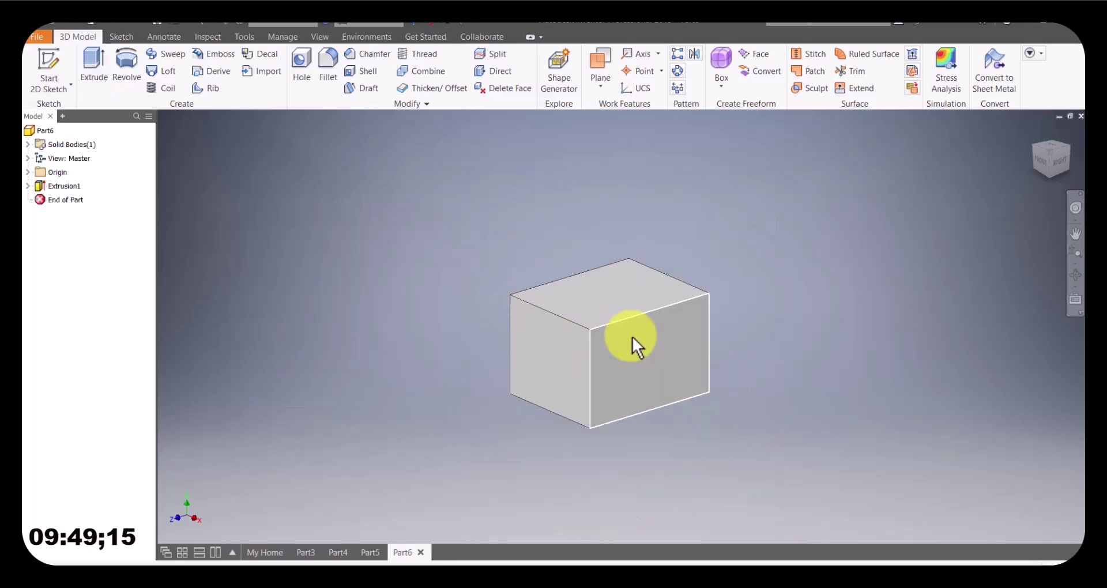
pyautogui.scroll(-5, 634, 341)
pyautogui.scroll(4, 549, 336)
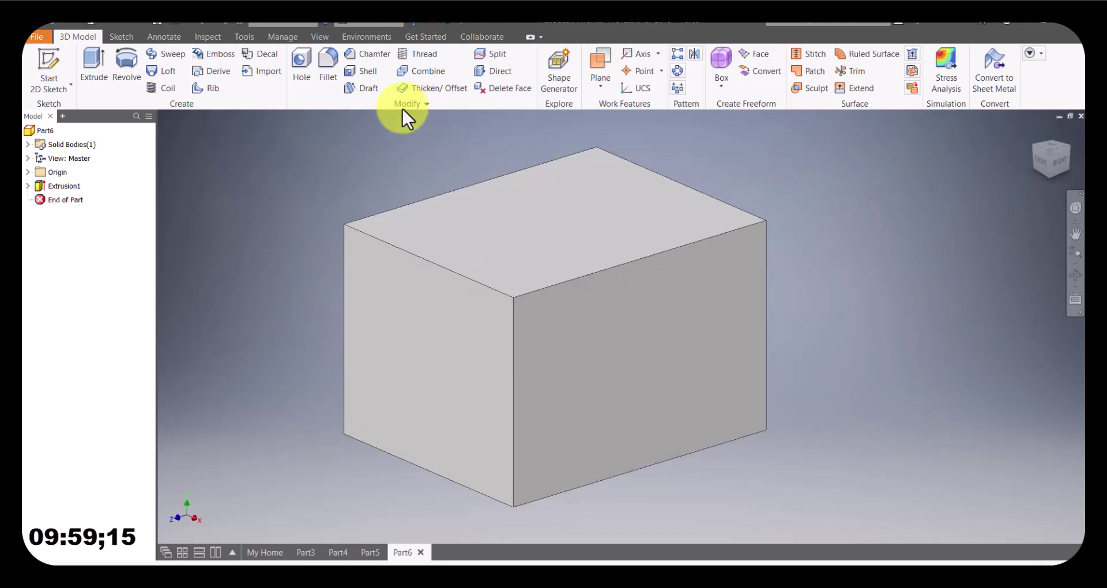
pyautogui.click(326, 63)
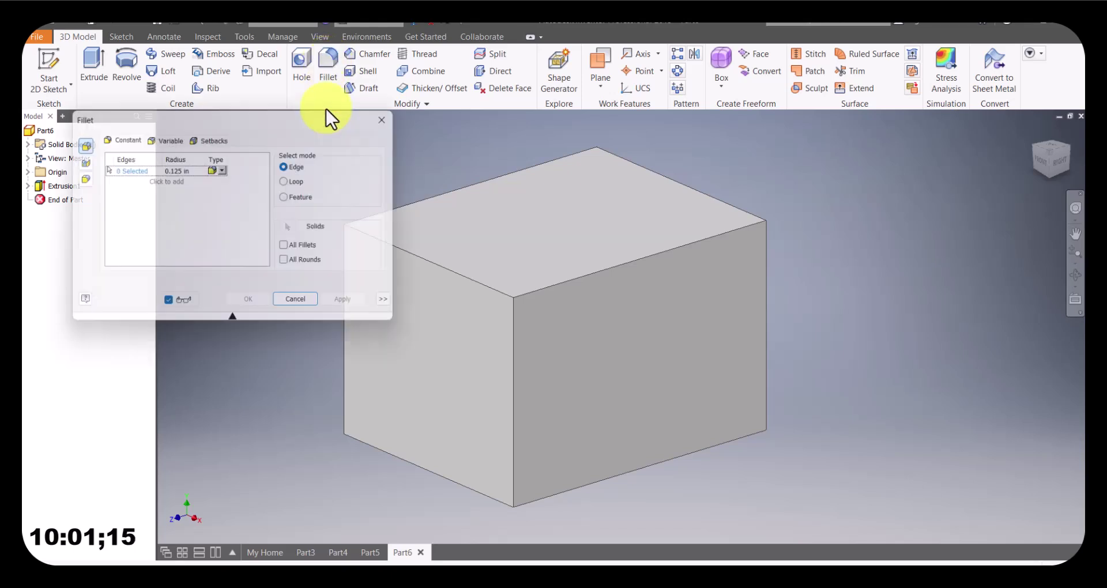
pyautogui.moveTo(679, 230); pyautogui.dragTo(780, 258, button='middle')
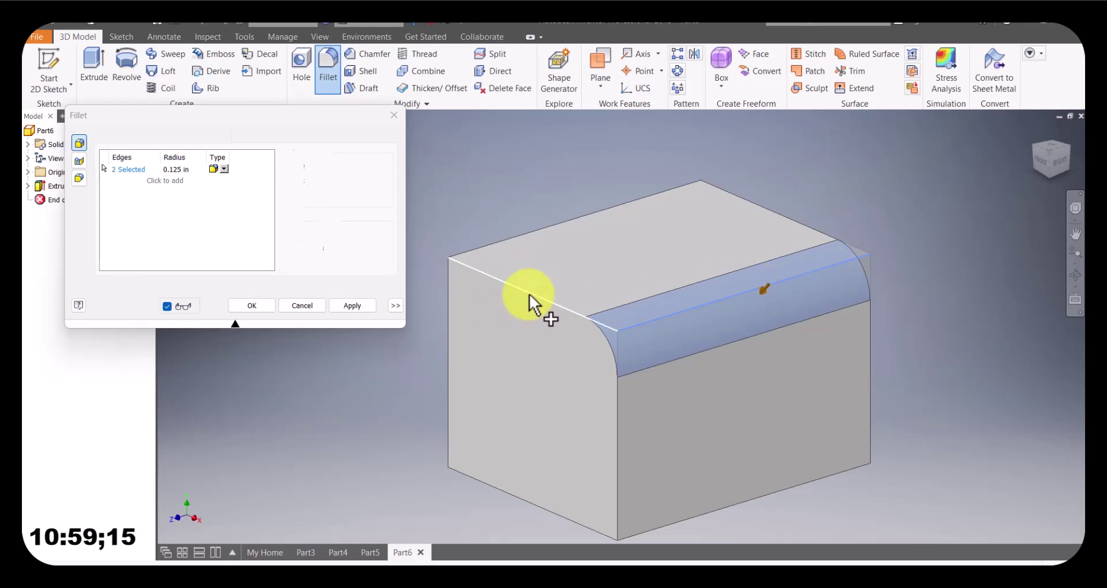
pyautogui.click(529, 294)
pyautogui.click(545, 228)
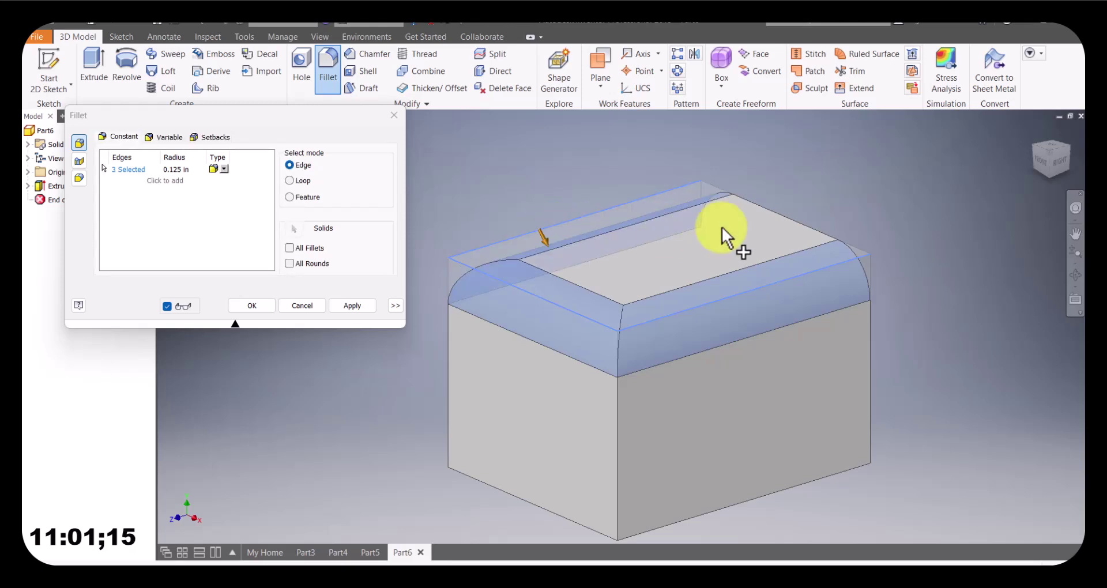
pyautogui.click(794, 224)
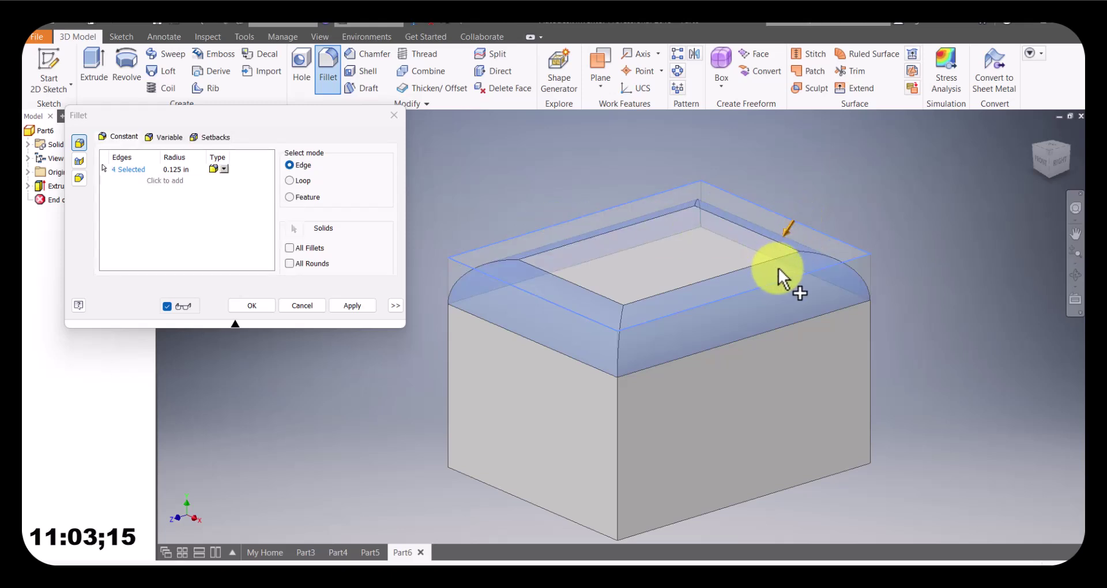
pyautogui.moveTo(828, 296)
pyautogui.keyDown('shift'); pyautogui.mouseDown(button='middle')
pyautogui.moveTo(789, 361)
pyautogui.moveTo(843, 311)
pyautogui.moveTo(816, 302)
pyautogui.moveTo(815, 285)
pyautogui.mouseUp(button='middle'); pyautogui.keyUp('shift')
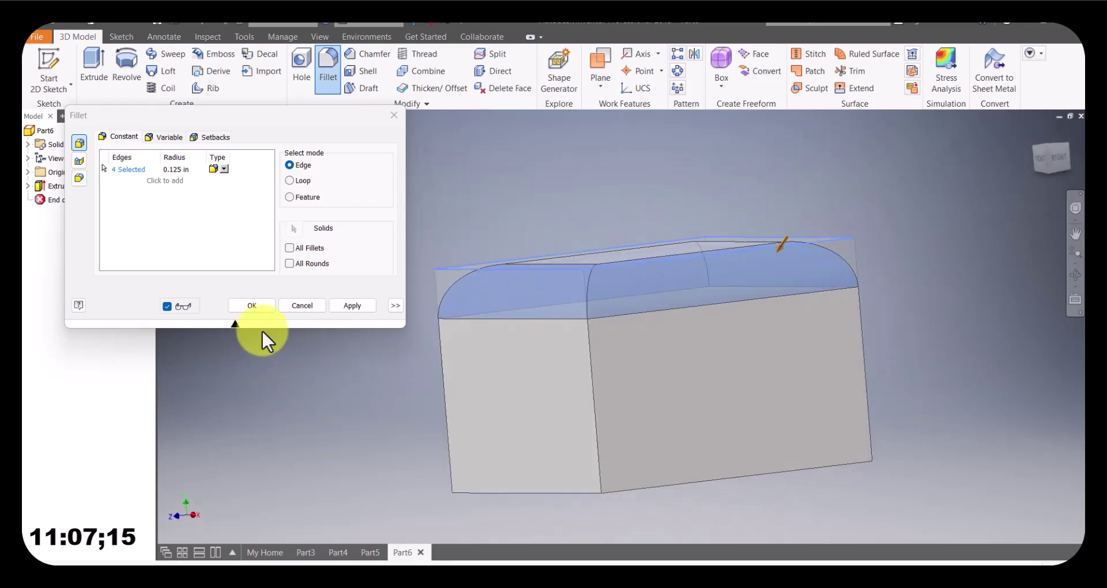
pyautogui.click(352, 306)
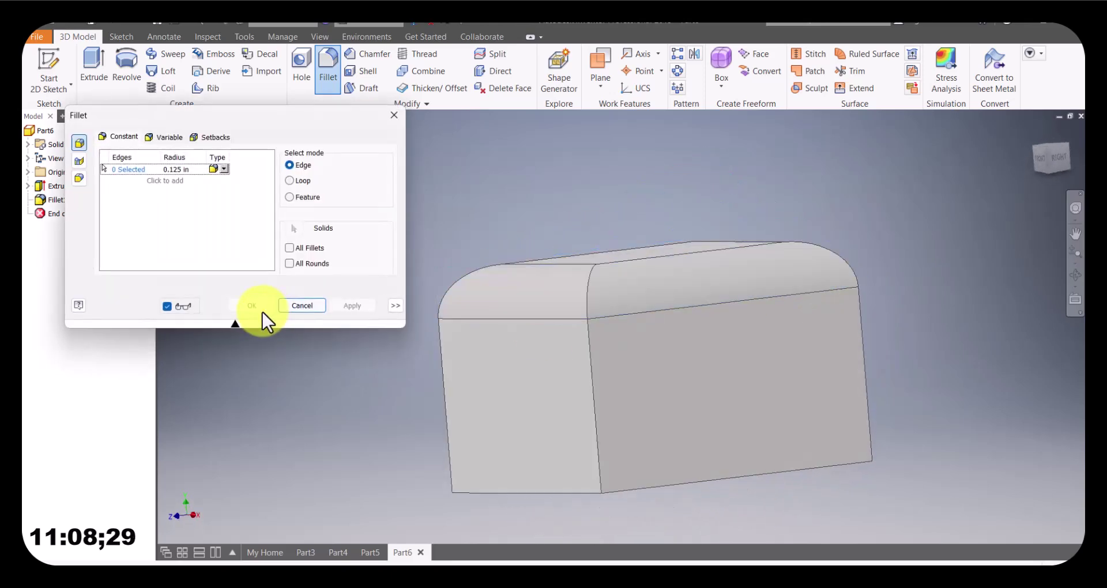
pyautogui.click(303, 305)
# Fillet the front face's two vertical edges and its bottom edge with a constant radius of 0.125 in.
pyautogui.moveTo(594, 341)
pyautogui.keyDown('shift'); pyautogui.mouseDown(button='middle')
pyautogui.moveTo(637, 361)
pyautogui.moveTo(593, 342)
pyautogui.mouseUp(button='middle'); pyautogui.keyUp('shift')
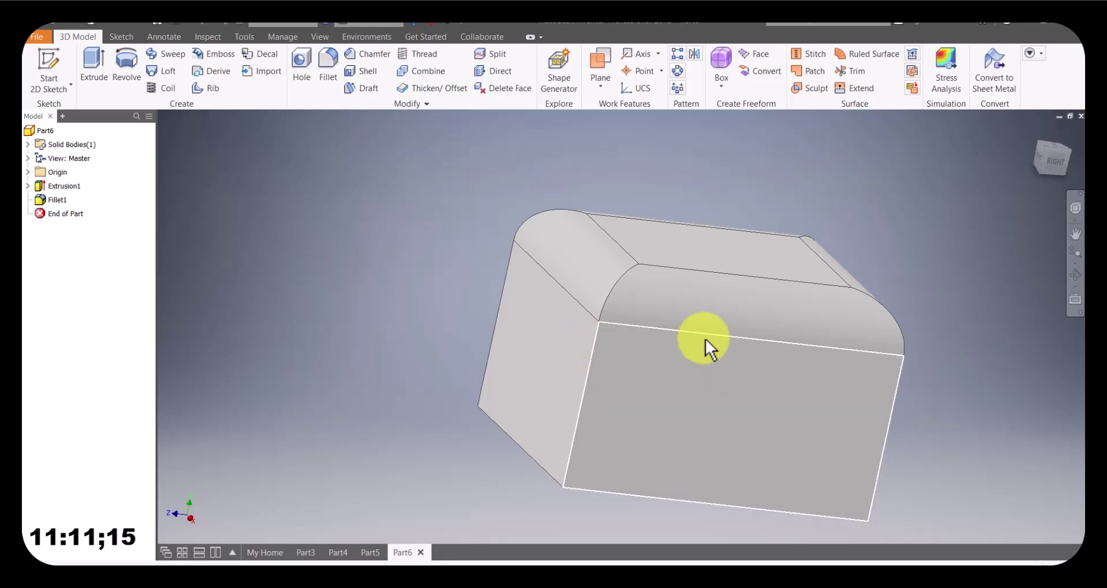
pyautogui.keyDown('shift'); pyautogui.moveTo(724, 285); pyautogui.dragTo(789, 317, button='middle'); pyautogui.keyUp('shift')
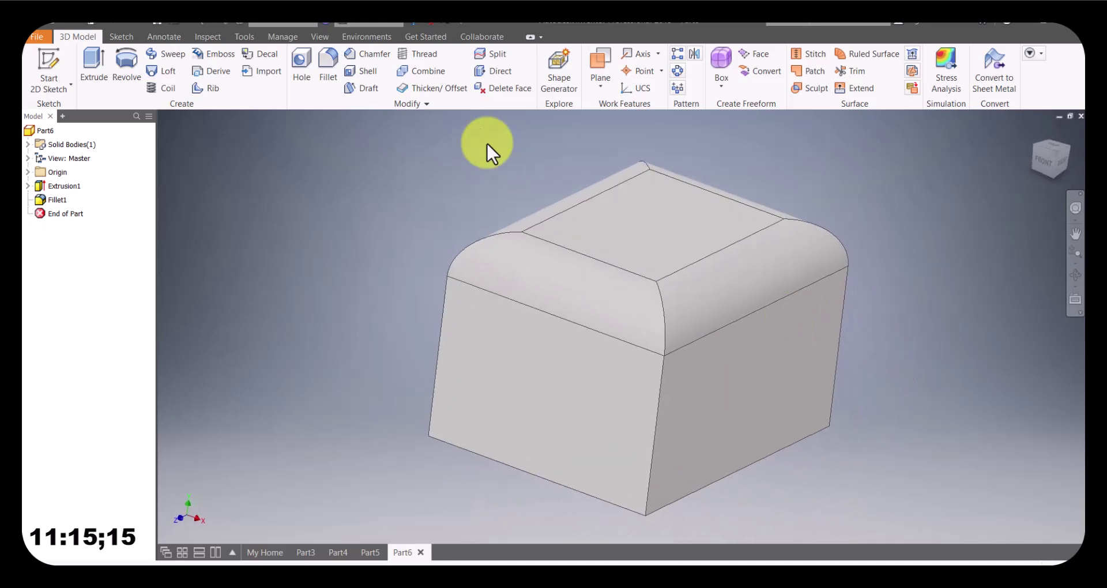
pyautogui.click(326, 68)
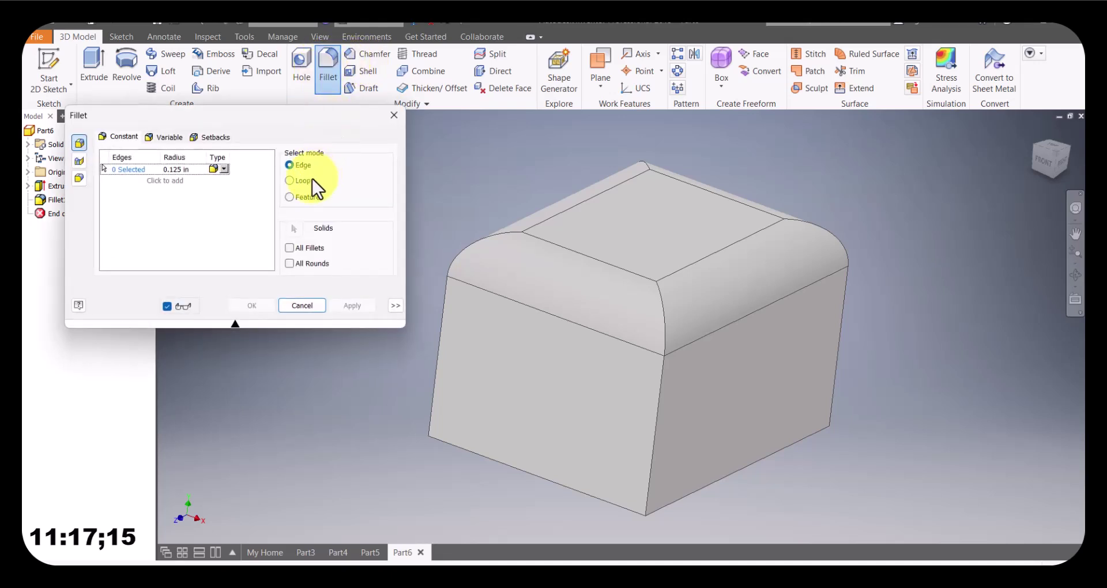
pyautogui.click(657, 399)
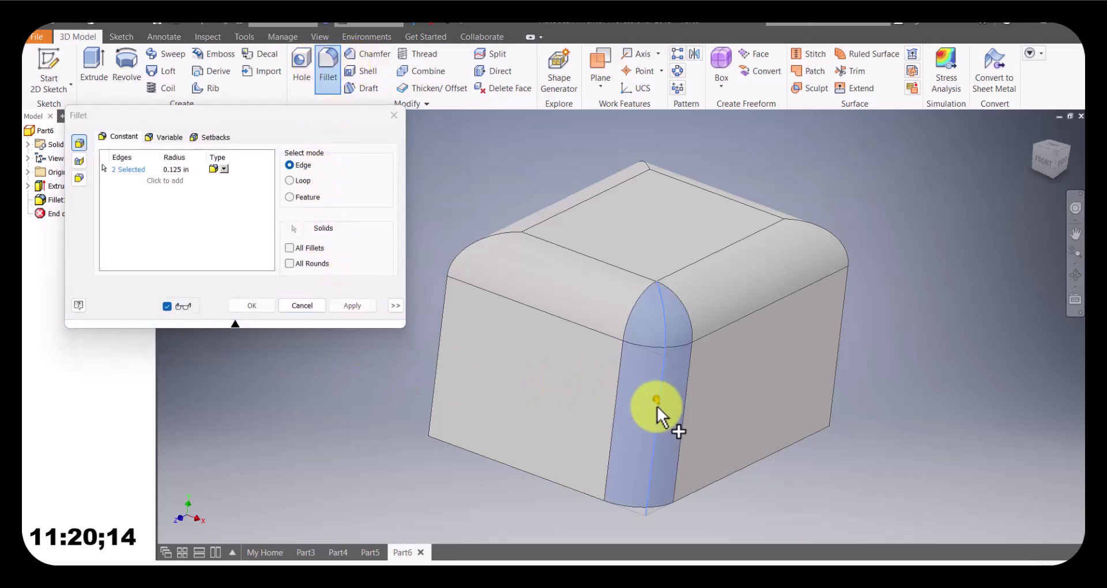
pyautogui.click(436, 387)
pyautogui.click(534, 473)
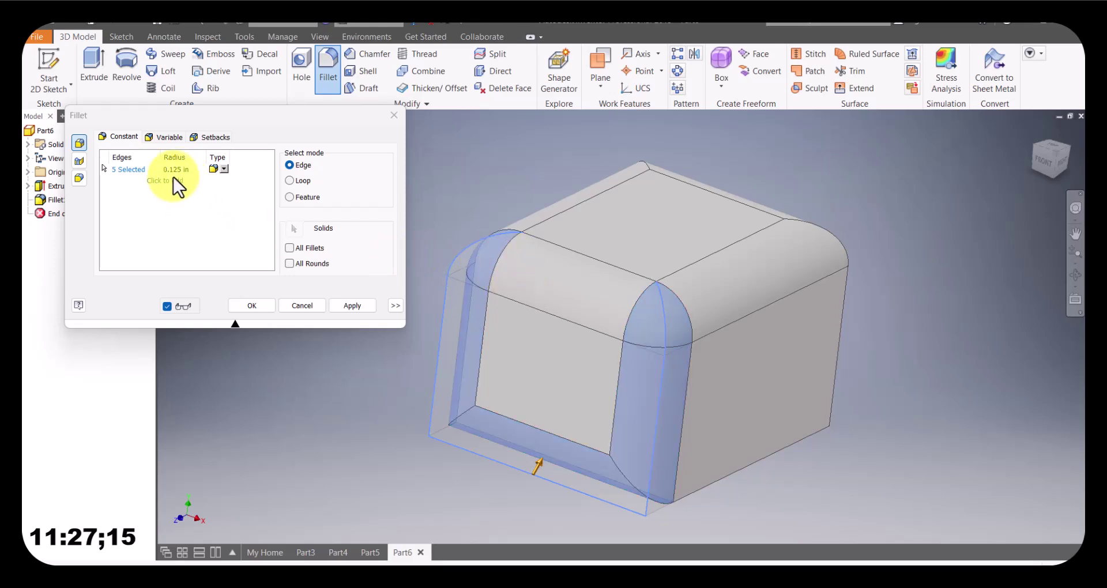
pyautogui.click(340, 305)
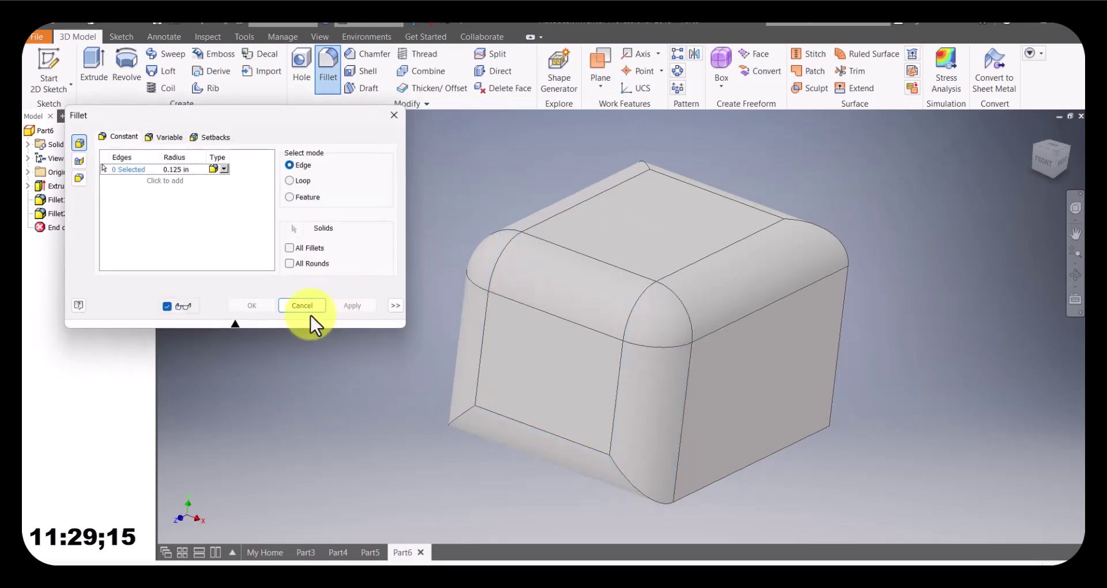
# Set the fillet radius to 0.05 in and round three more sharp edges of the box.
pyautogui.click(175, 171)
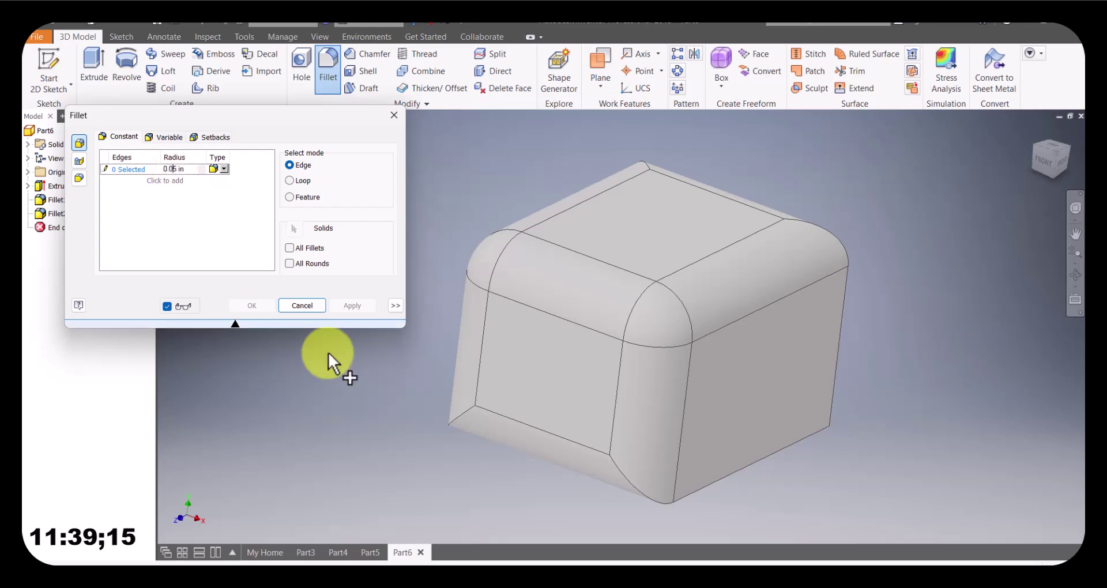
pyautogui.click(841, 324)
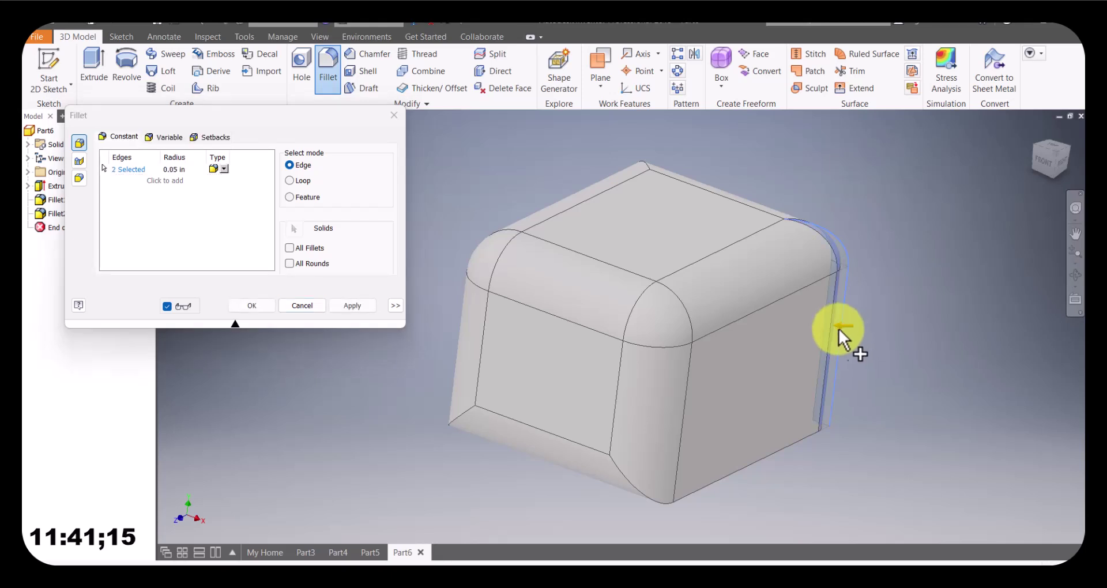
pyautogui.keyDown('shift'); pyautogui.moveTo(734, 483); pyautogui.dragTo(891, 447, button='middle'); pyautogui.keyUp('shift')
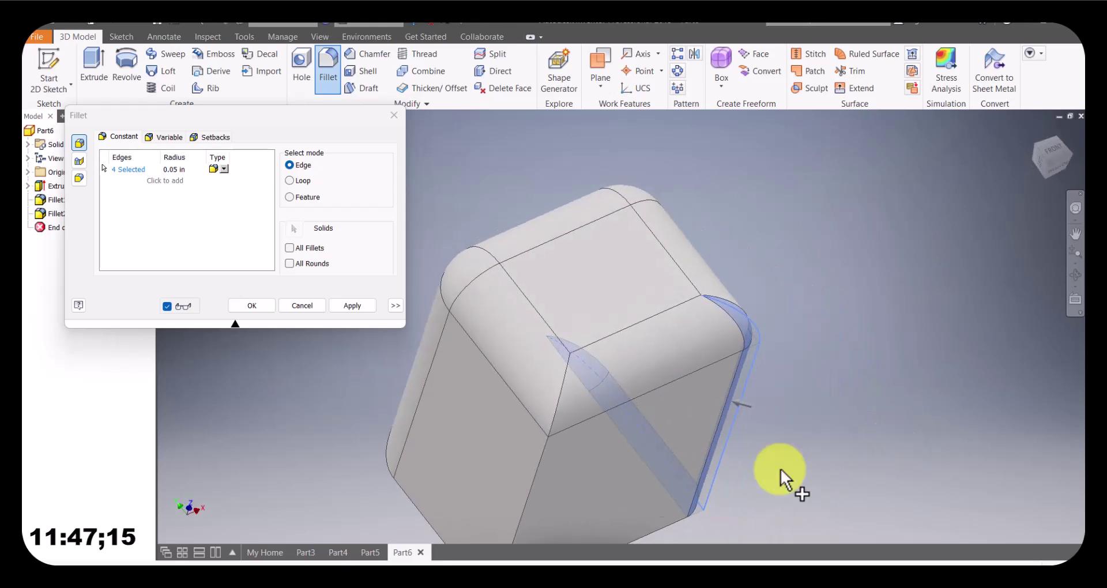
pyautogui.click(535, 486)
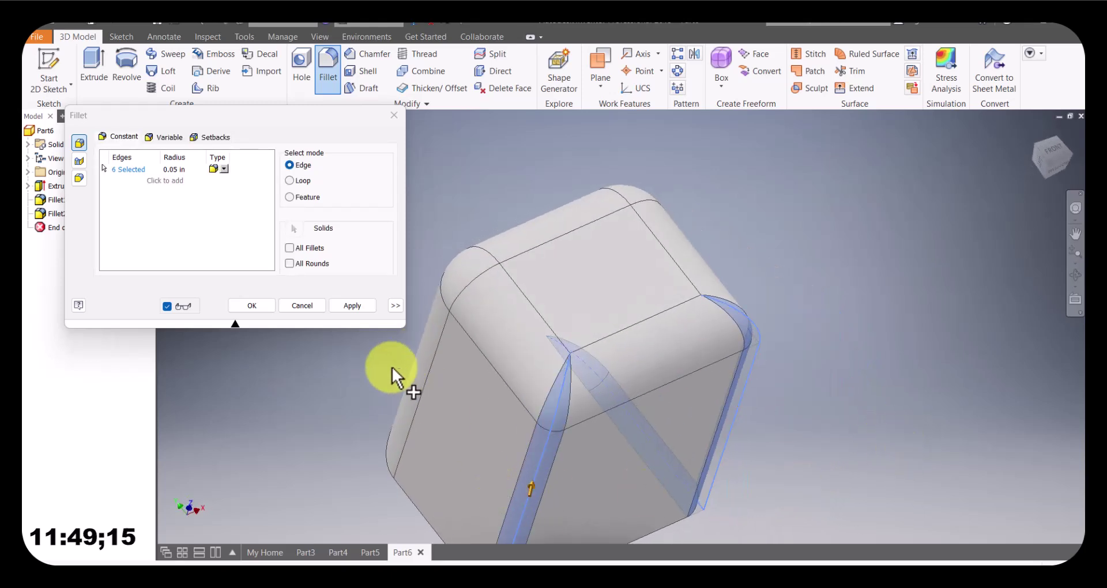
pyautogui.click(349, 306)
pyautogui.keyDown('shift'); pyautogui.moveTo(548, 370); pyautogui.dragTo(539, 391, button='middle'); pyautogui.keyUp('shift')
pyautogui.click(295, 308)
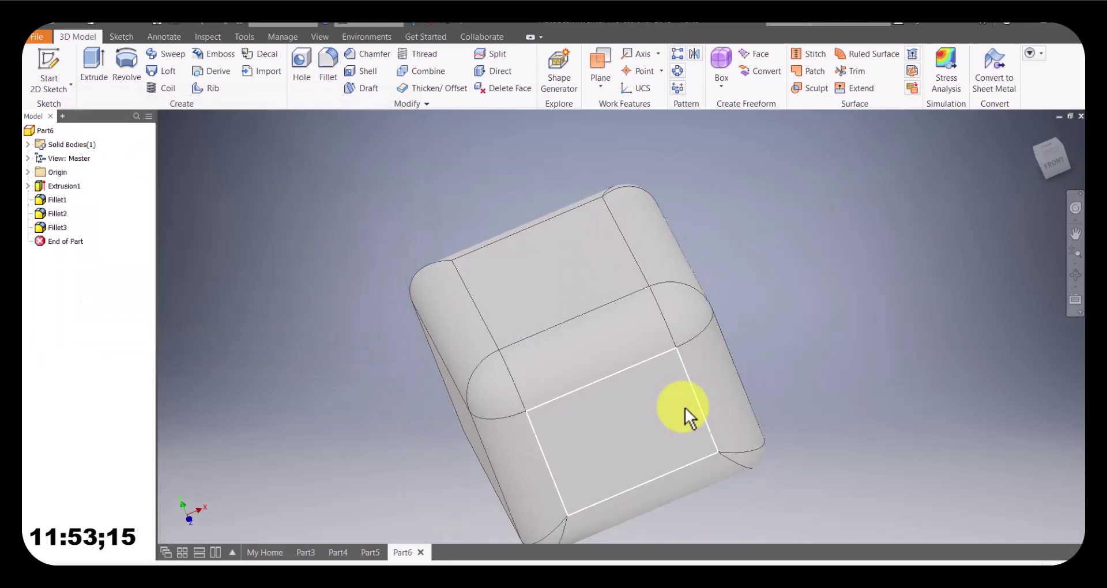
# Undo all three fillets on the box.
pyautogui.hotkey('ctrl', 'z')
pyautogui.hotkey('ctrl', 'z')
pyautogui.hotkey('ctrl', 'z')
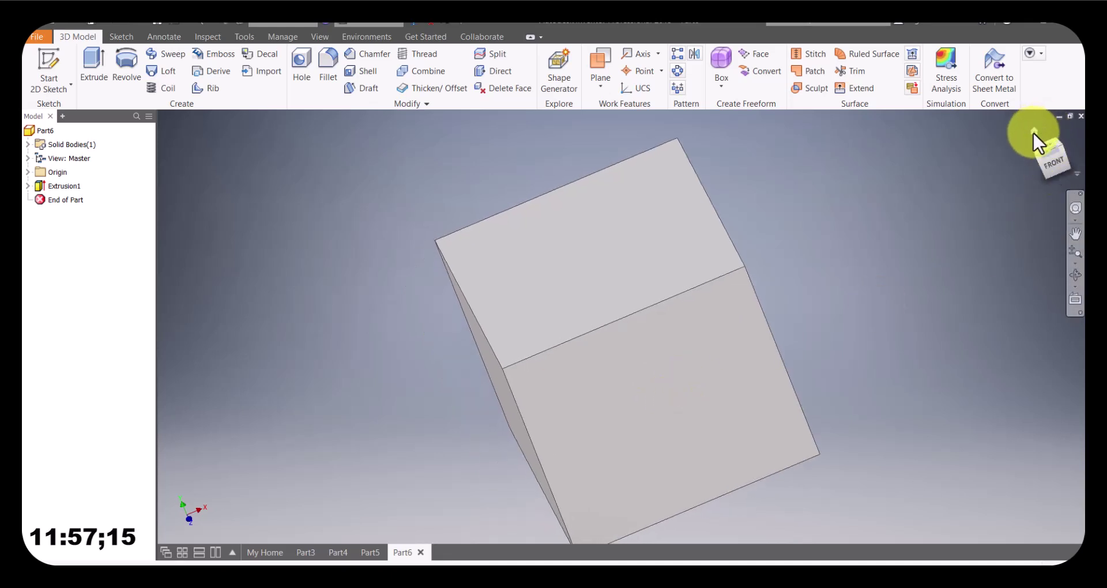
pyautogui.click(1033, 131)
pyautogui.scroll(5, 648, 393)
pyautogui.scroll(-8, 662, 366)
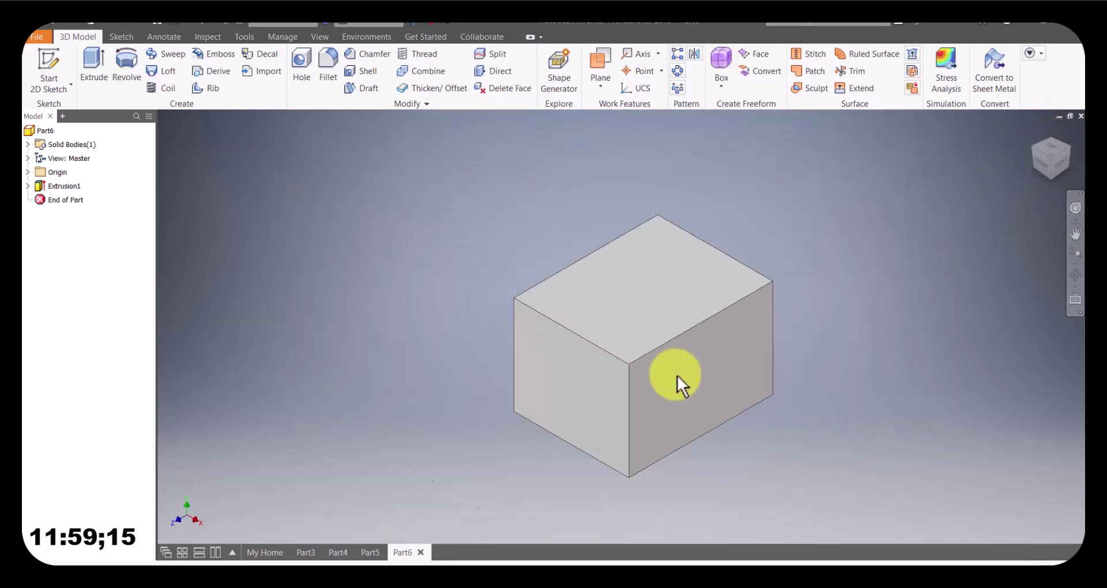
pyautogui.scroll(4, 677, 375)
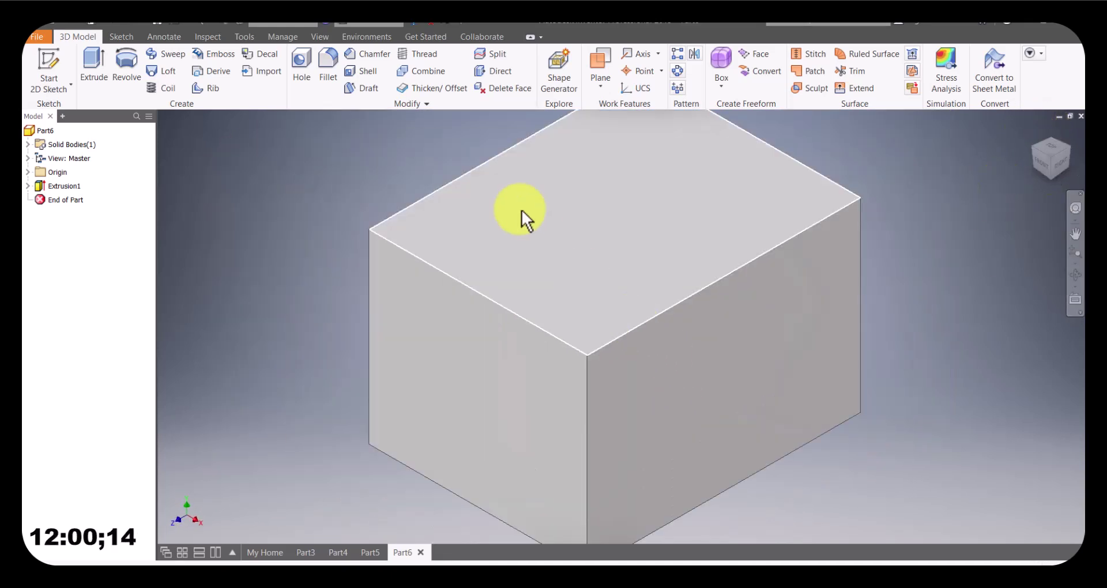
# Set up a 0.05 in constant fillet in Loop select mode and select the edge loops around the box's faces.
pyautogui.click(328, 63)
pyautogui.scroll(-4, 684, 359)
pyautogui.moveTo(696, 349); pyautogui.dragTo(671, 333, button='middle')
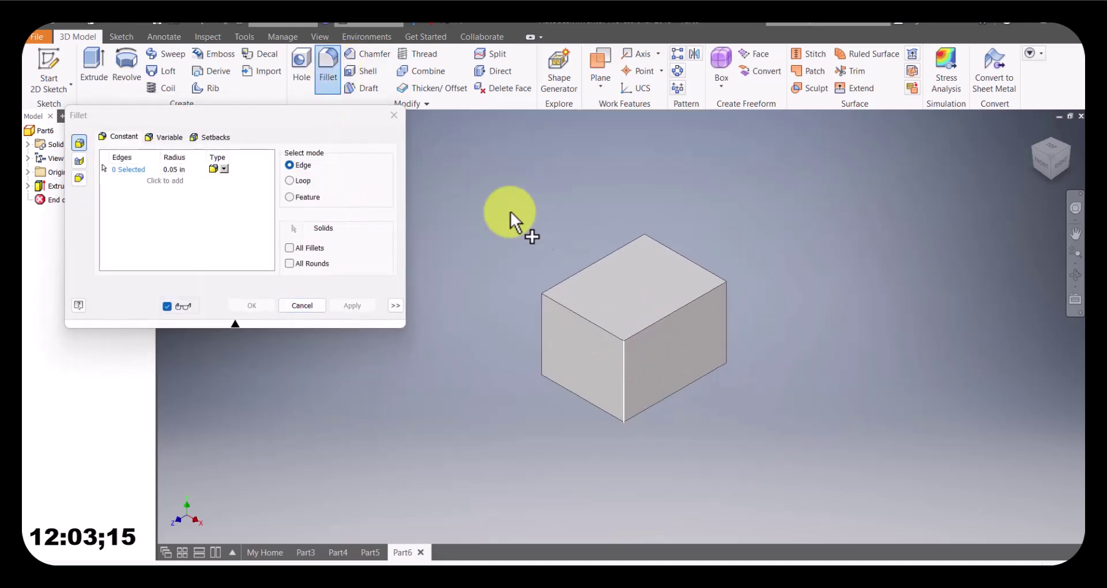
pyautogui.click(294, 181)
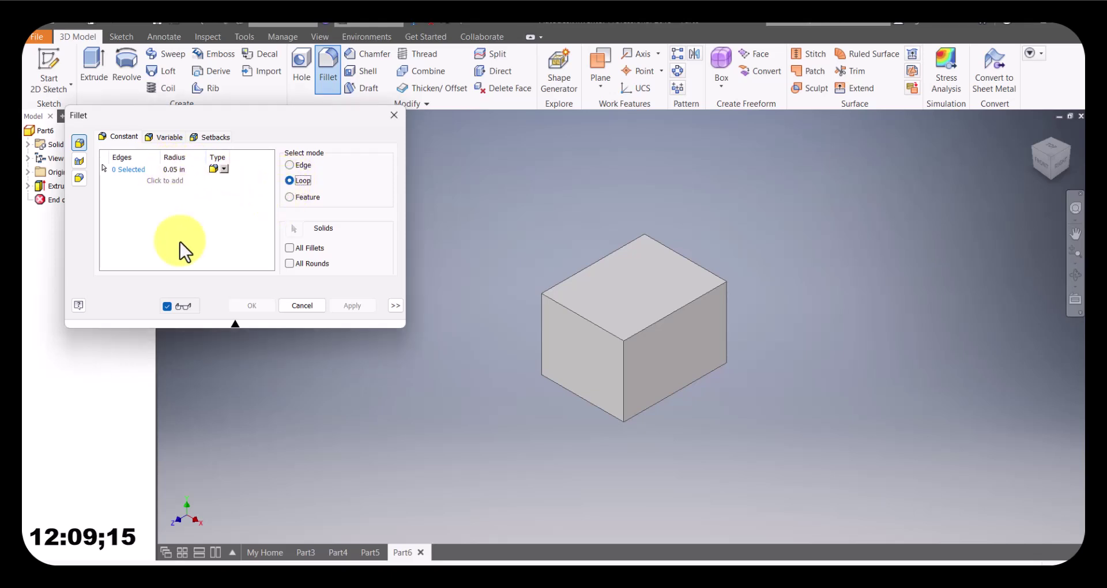
pyautogui.click(658, 318)
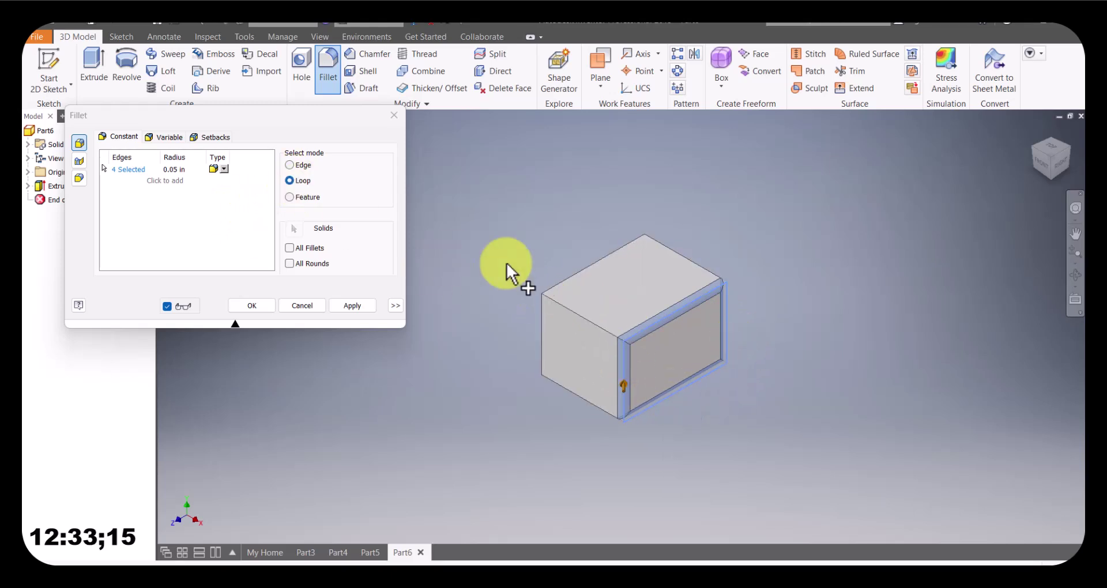
pyautogui.click(569, 309)
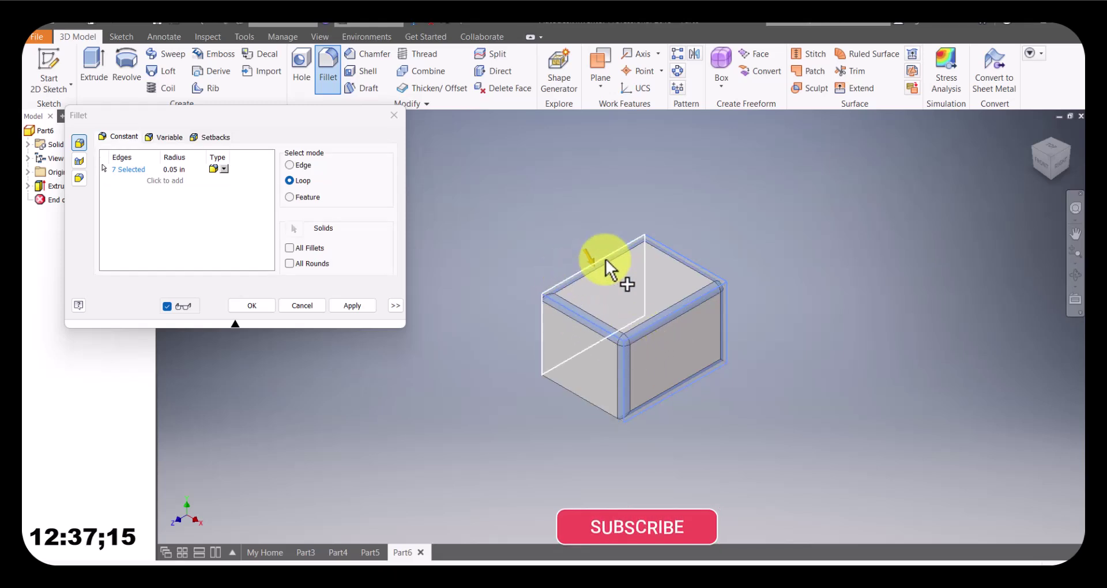
pyautogui.click(558, 385)
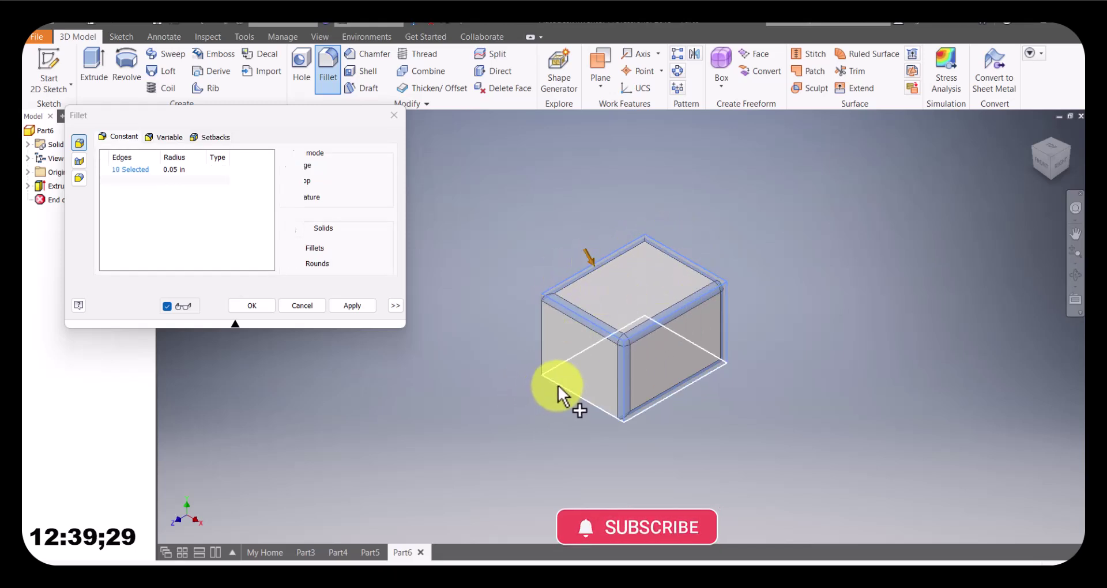
pyautogui.click(542, 342)
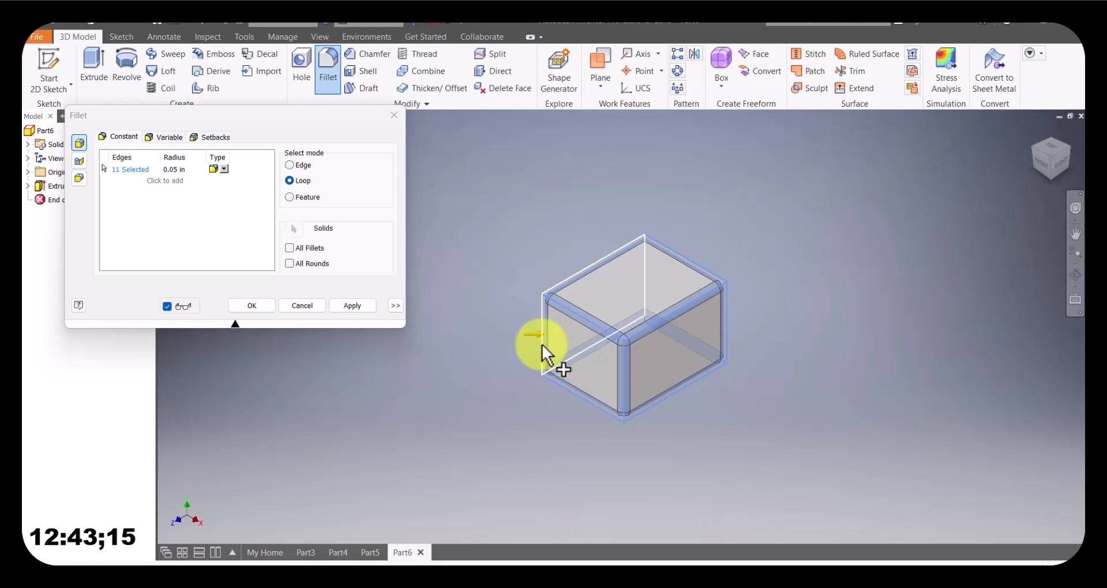
# Add the remaining edge on the far side of the box to the loop selection and apply the 0.05 in fillet.
pyautogui.scroll(4, 574, 390)
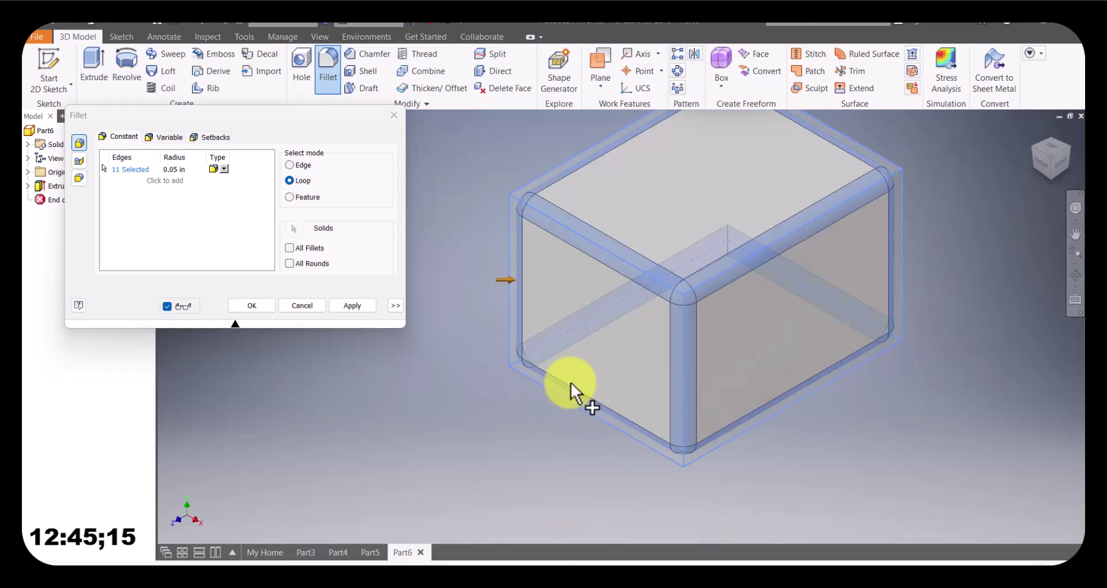
pyautogui.keyDown('shift'); pyautogui.moveTo(598, 472); pyautogui.dragTo(842, 442, button='middle'); pyautogui.keyUp('shift')
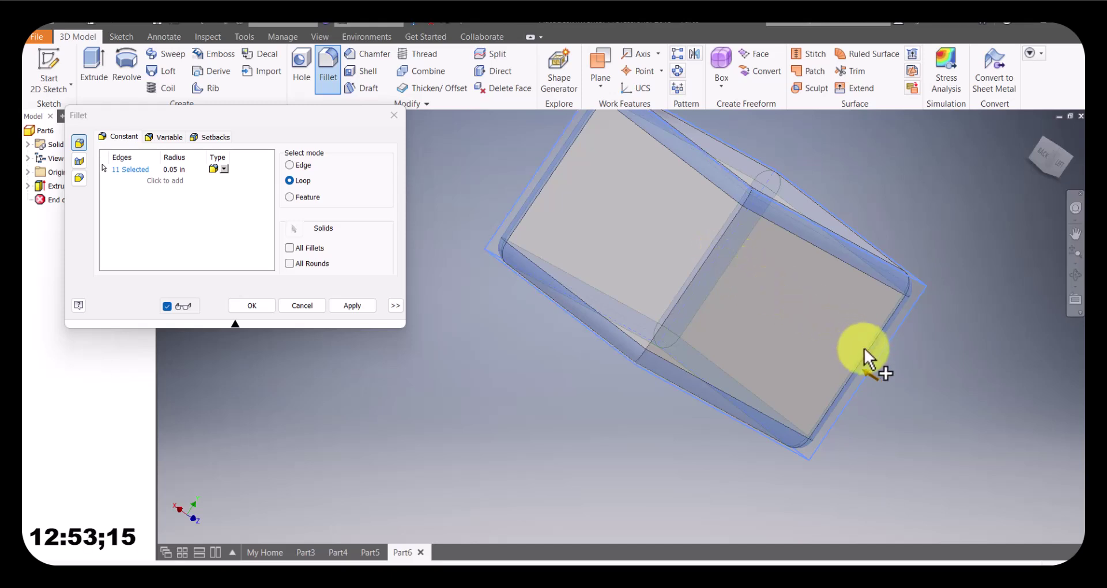
pyautogui.click(642, 354)
pyautogui.click(358, 308)
pyautogui.keyDown('shift'); pyautogui.moveTo(671, 393); pyautogui.dragTo(656, 449, button='middle'); pyautogui.keyUp('shift')
pyautogui.scroll(-3, 656, 449)
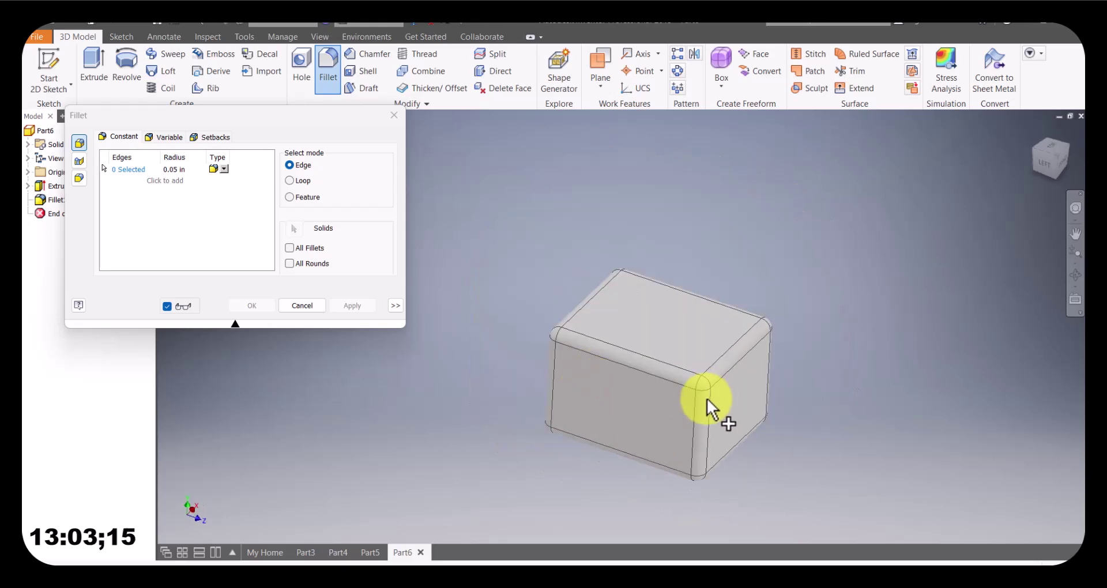
pyautogui.scroll(4, 707, 399)
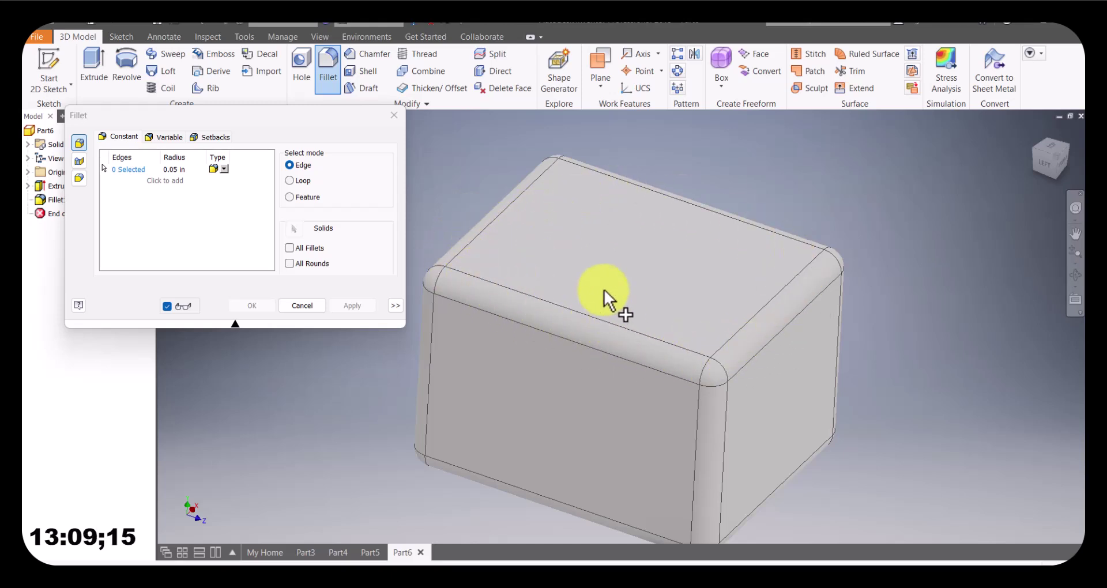
pyautogui.click(297, 309)
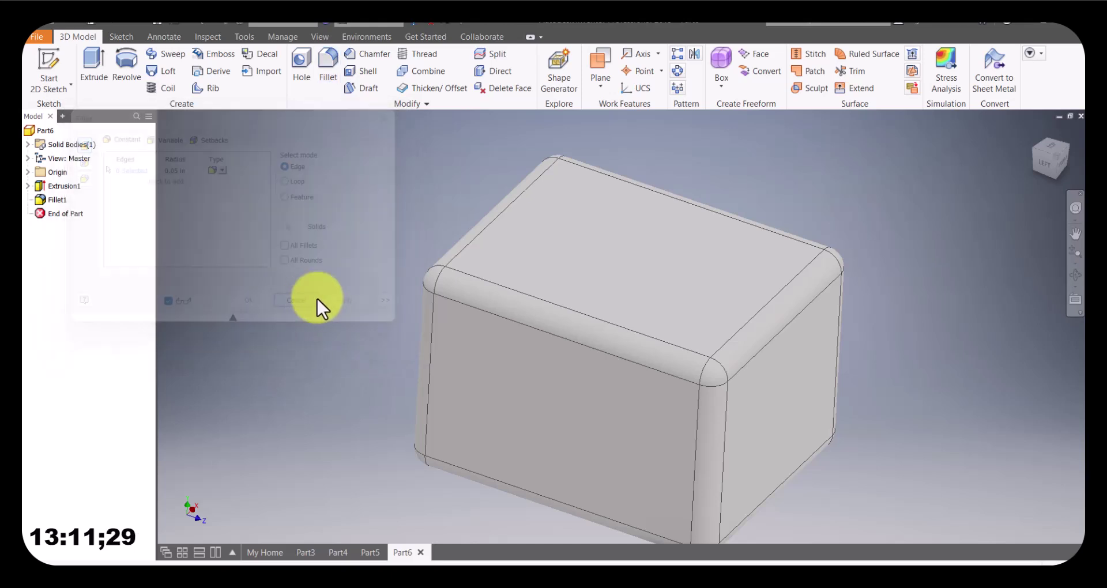
# Replace the loop fillet with a 0.05 in constant fillet on the whole extrusion, using the Feature select mode.
pyautogui.click(327, 69)
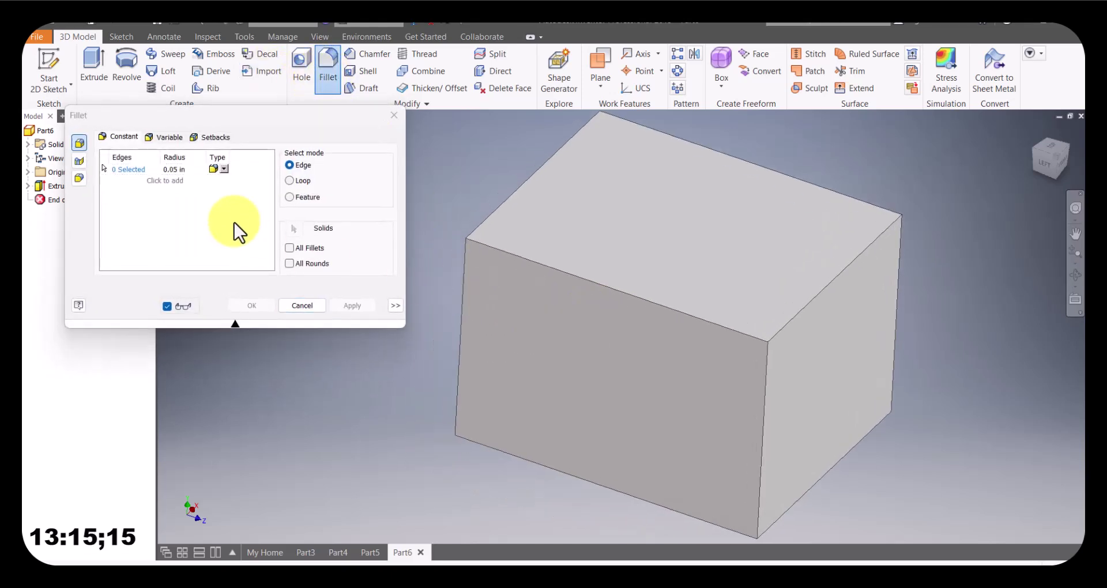
pyautogui.click(290, 197)
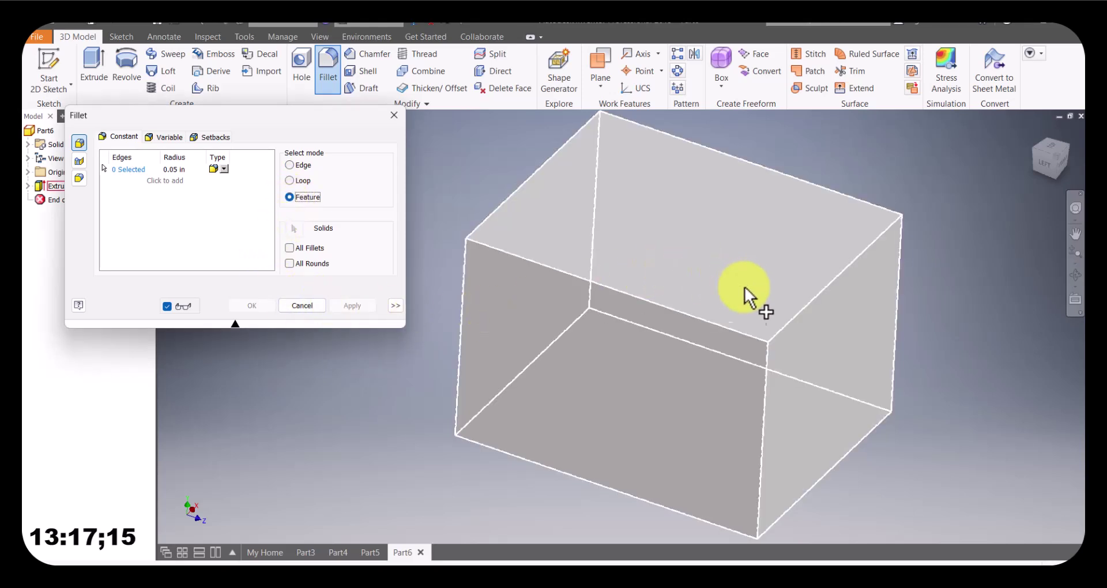
pyautogui.click(717, 323)
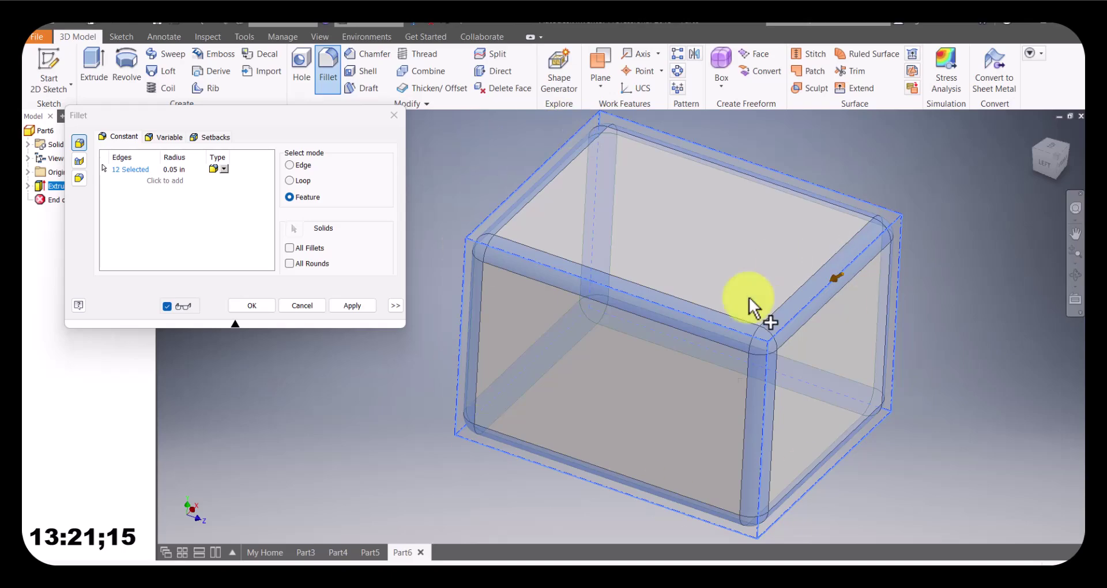
pyautogui.keyDown('shift'); pyautogui.moveTo(617, 445); pyautogui.dragTo(835, 438, button='middle'); pyautogui.keyUp('shift')
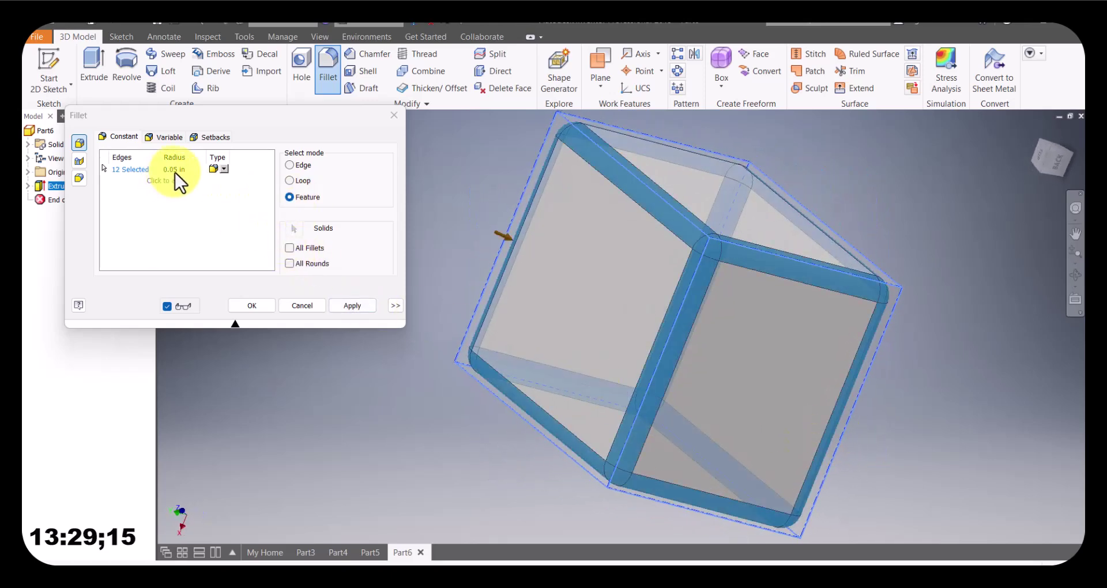
pyautogui.keyDown('shift'); pyautogui.moveTo(707, 323); pyautogui.dragTo(565, 339, button='middle'); pyautogui.keyUp('shift')
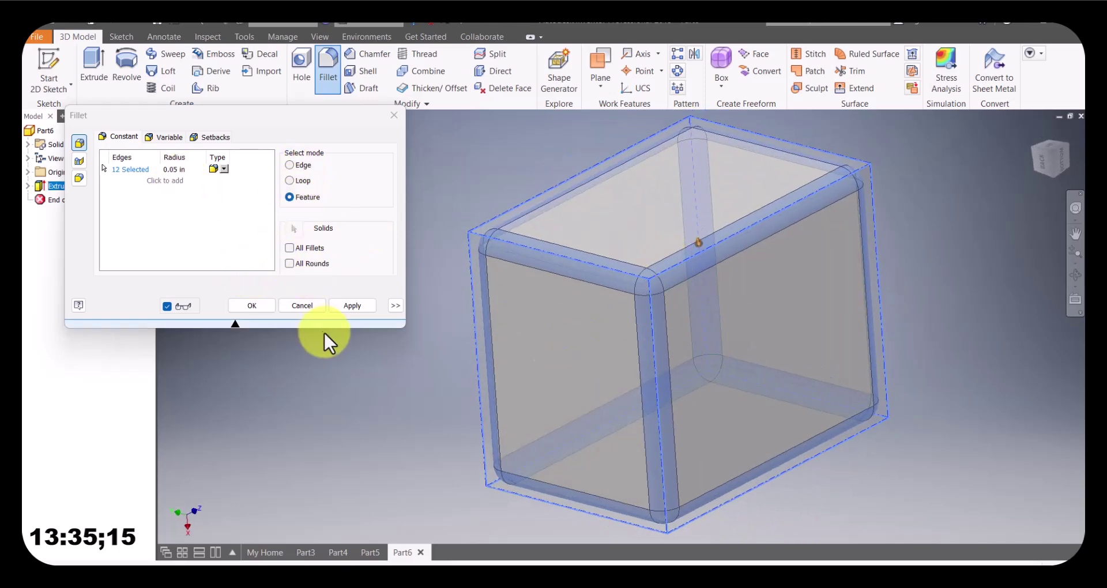
pyautogui.click(353, 305)
pyautogui.keyDown('shift'); pyautogui.moveTo(568, 395); pyautogui.dragTo(640, 406, button='middle'); pyautogui.keyUp('shift')
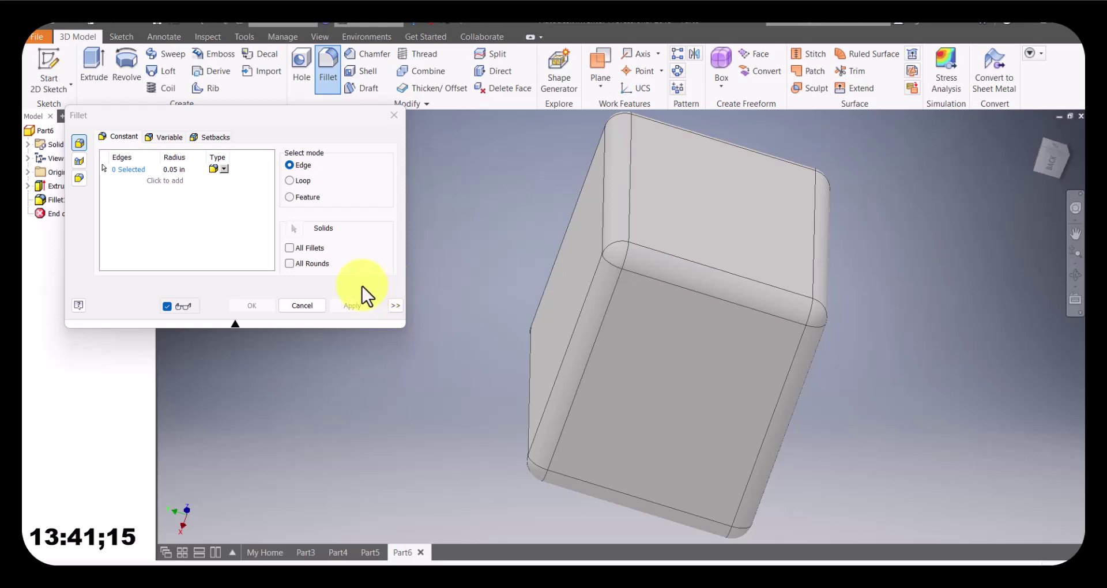
pyautogui.press('Escape')
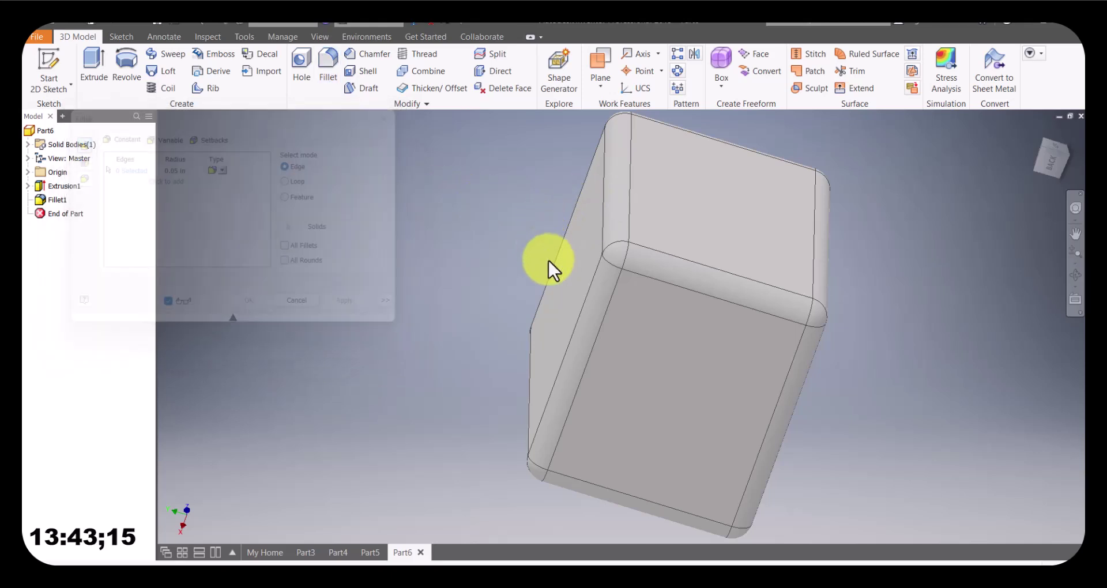
# Undo the whole-extrusion fillet and start a new fillet on the box.
pyautogui.keyDown('shift'); pyautogui.moveTo(802, 411); pyautogui.dragTo(370, 163, button='middle'); pyautogui.keyUp('shift')
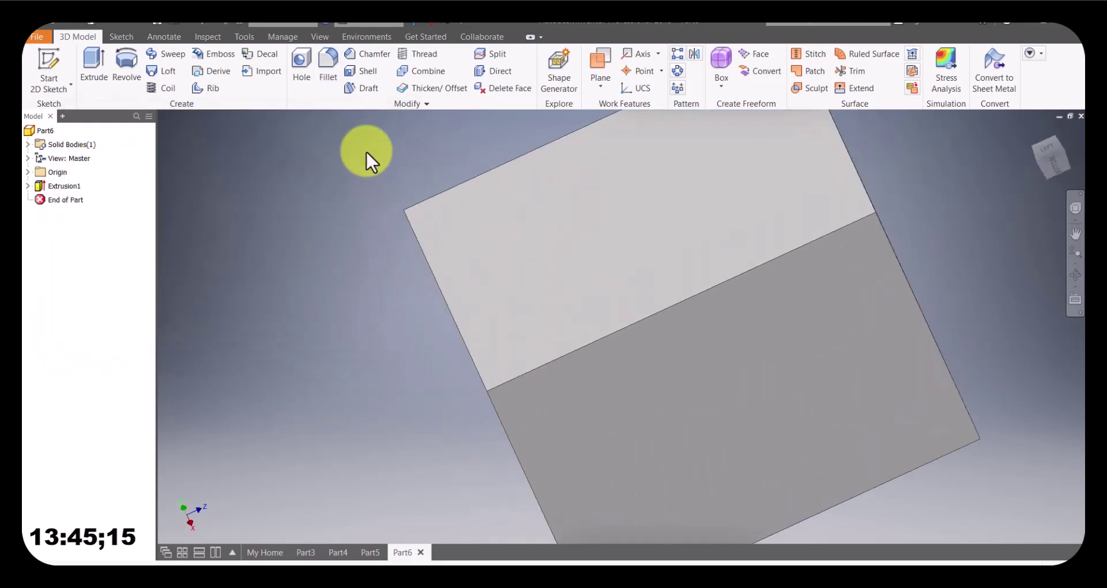
pyautogui.click(329, 61)
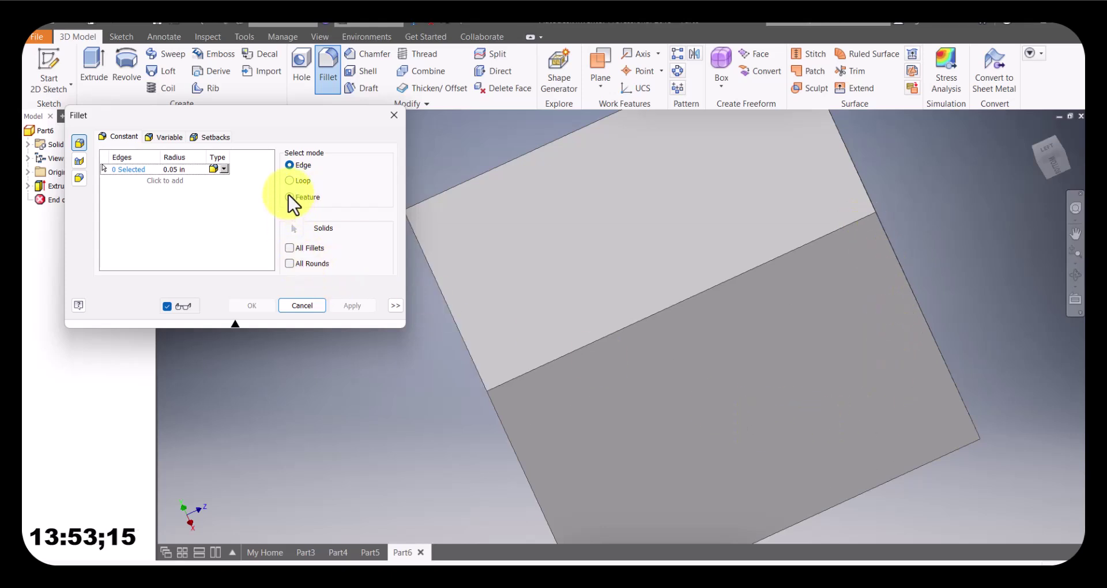
pyautogui.keyDown('shift'); pyautogui.moveTo(467, 416); pyautogui.dragTo(521, 403, button='middle'); pyautogui.keyUp('shift')
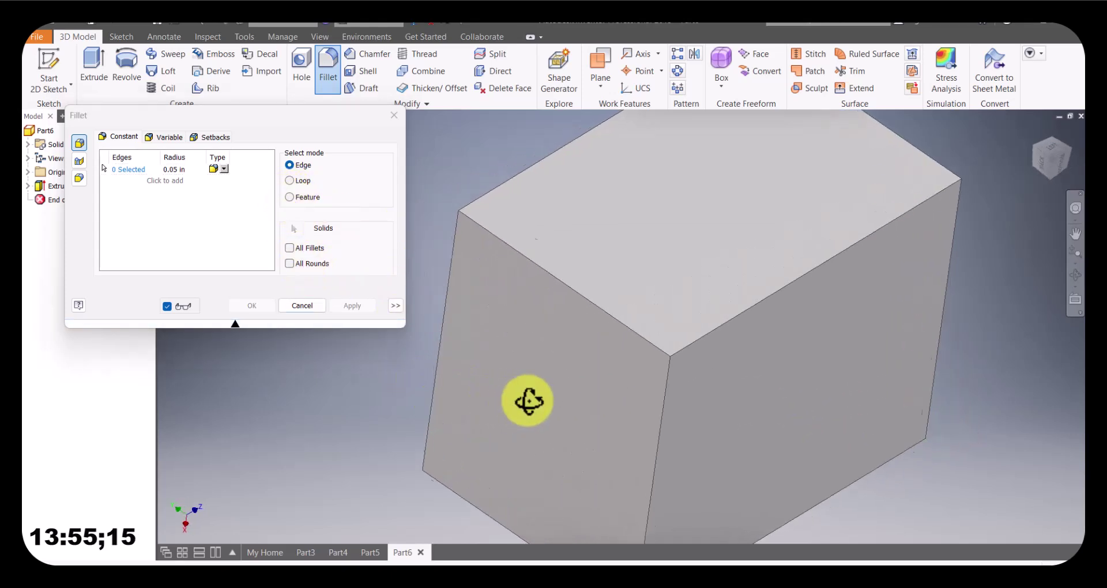
pyautogui.scroll(-5, 615, 460)
pyautogui.scroll(5, 603, 424)
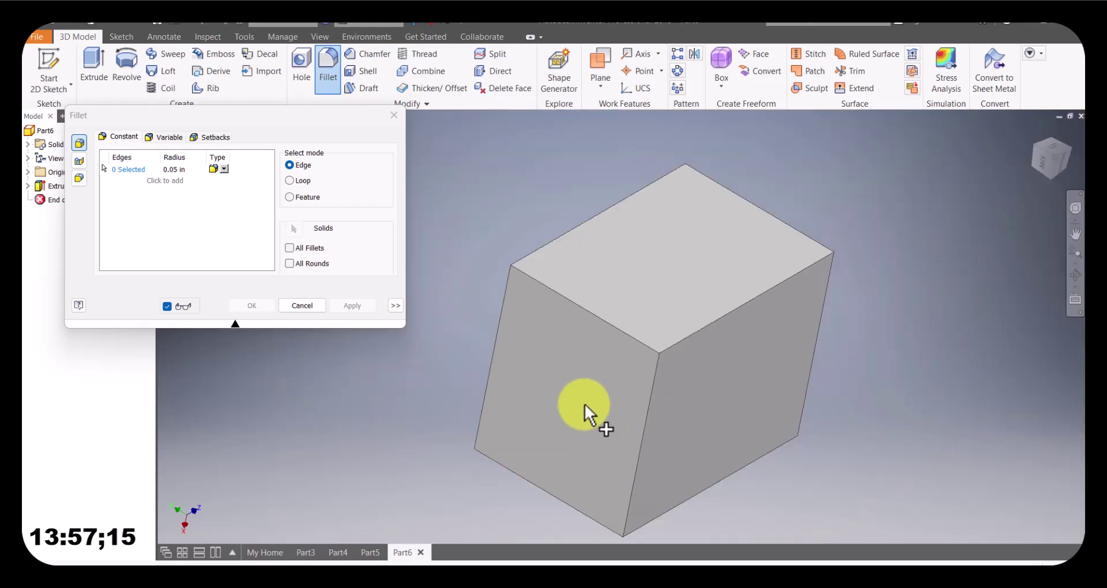
pyautogui.scroll(1, 489, 267)
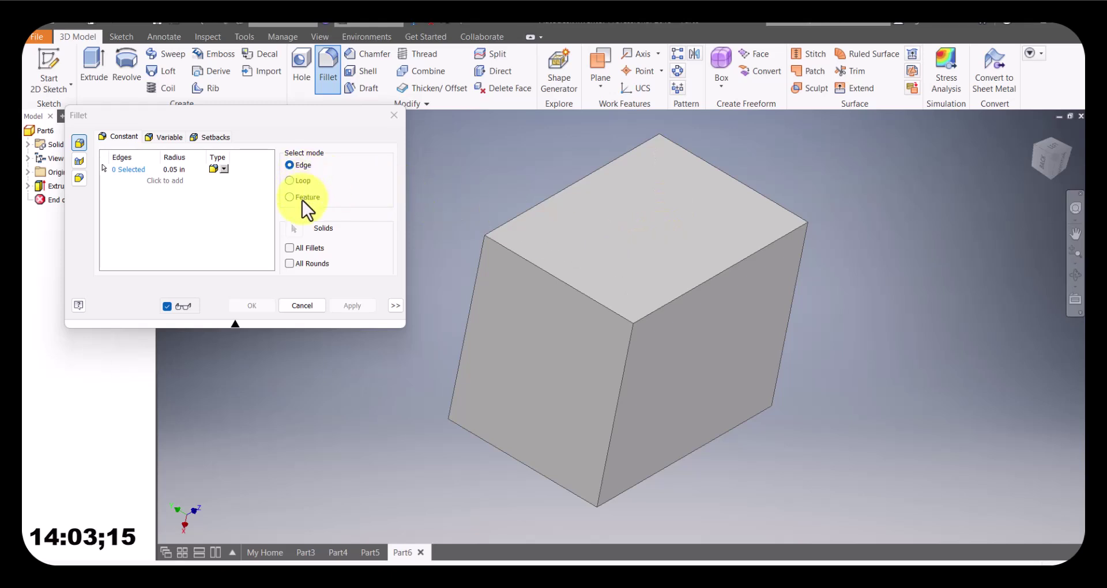
# Apply a 0.05 in face fillet with the box's upper face as Face Set 1 and the adjoining side face as Face Set 2.
pyautogui.click(76, 163)
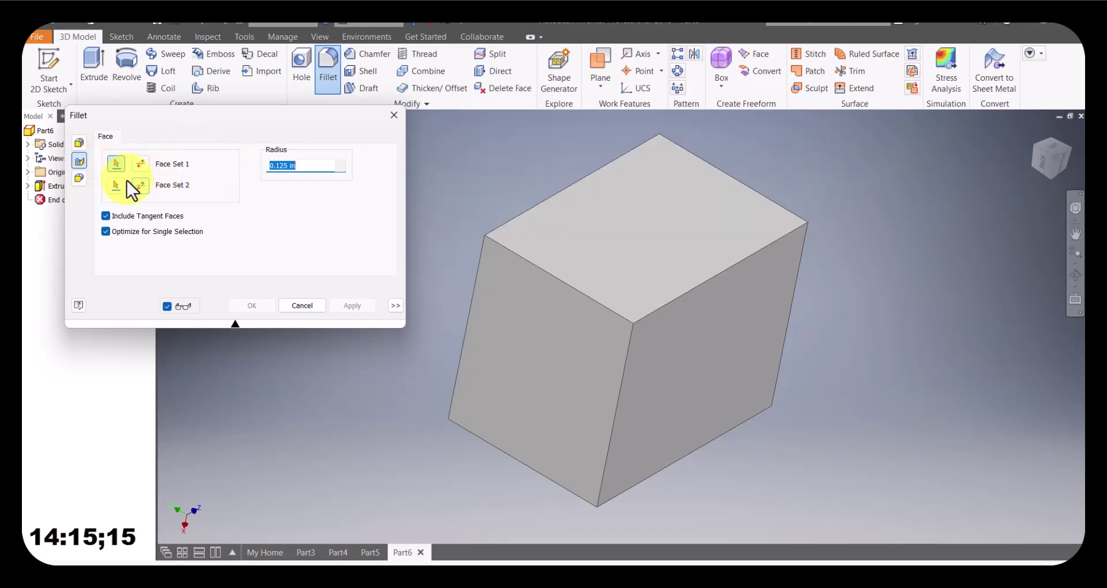
pyautogui.click(669, 233)
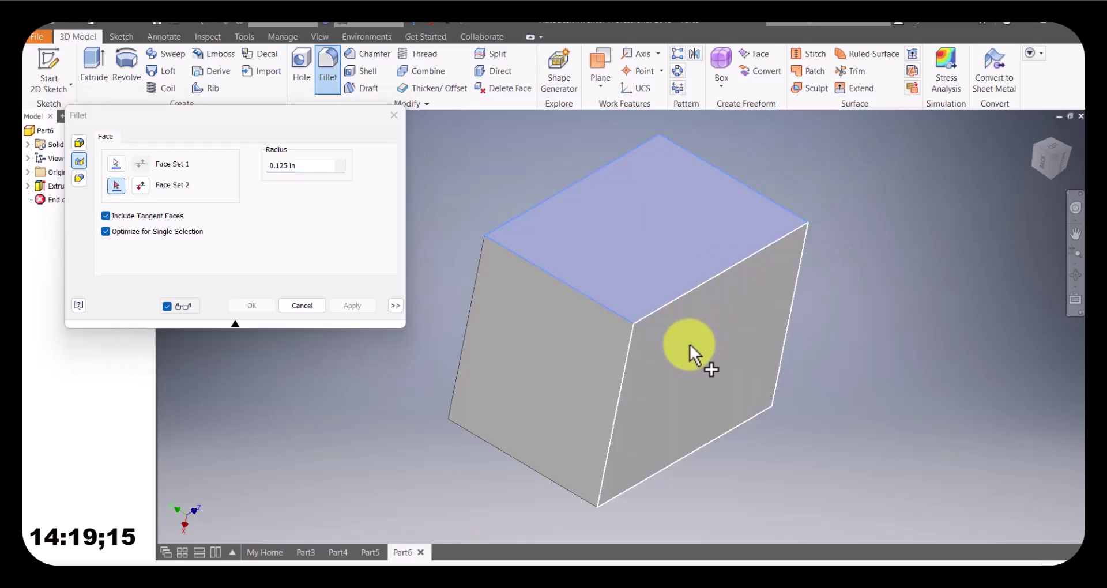
pyautogui.click(656, 350)
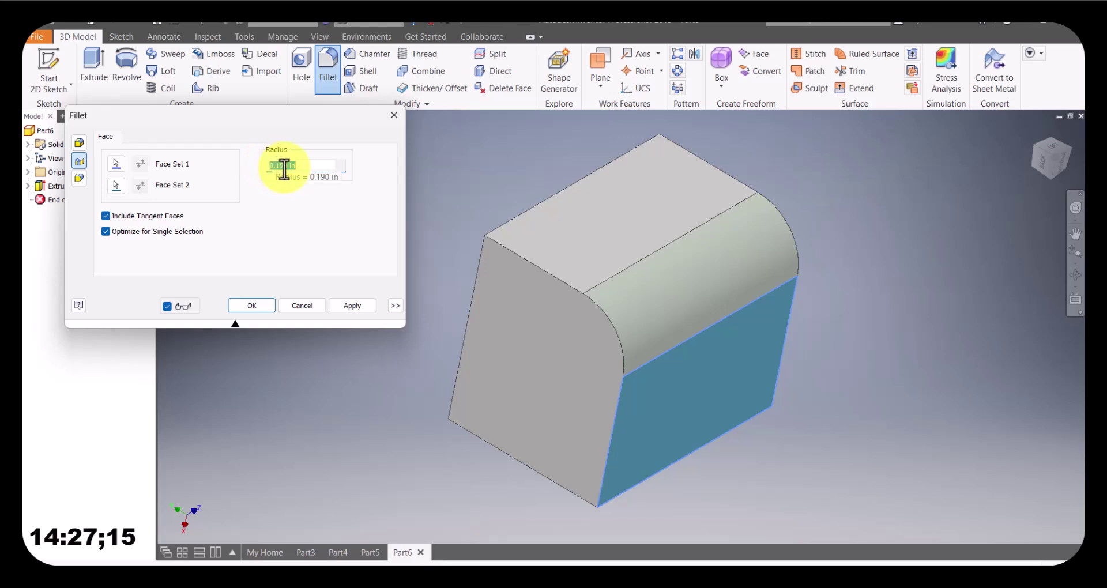
pyautogui.moveTo(301, 169); pyautogui.dragTo(275, 173)
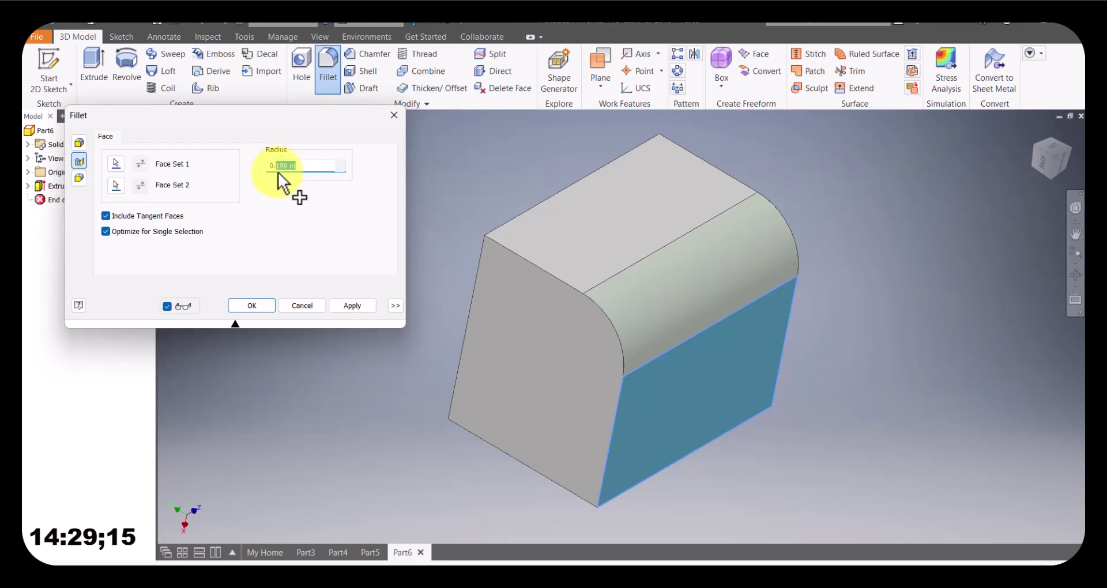
pyautogui.write('05')
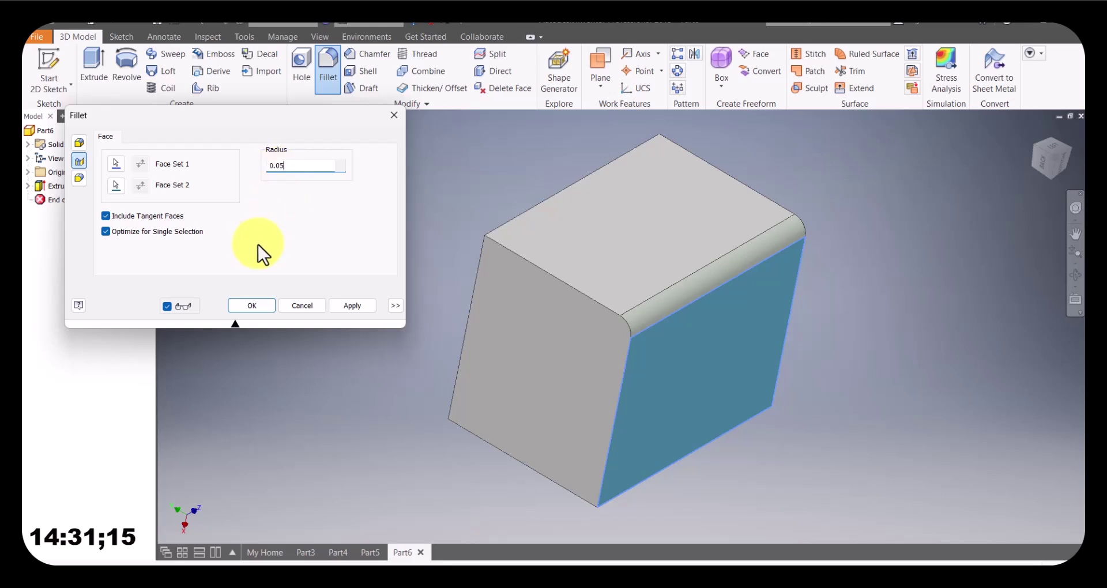
pyautogui.click(353, 306)
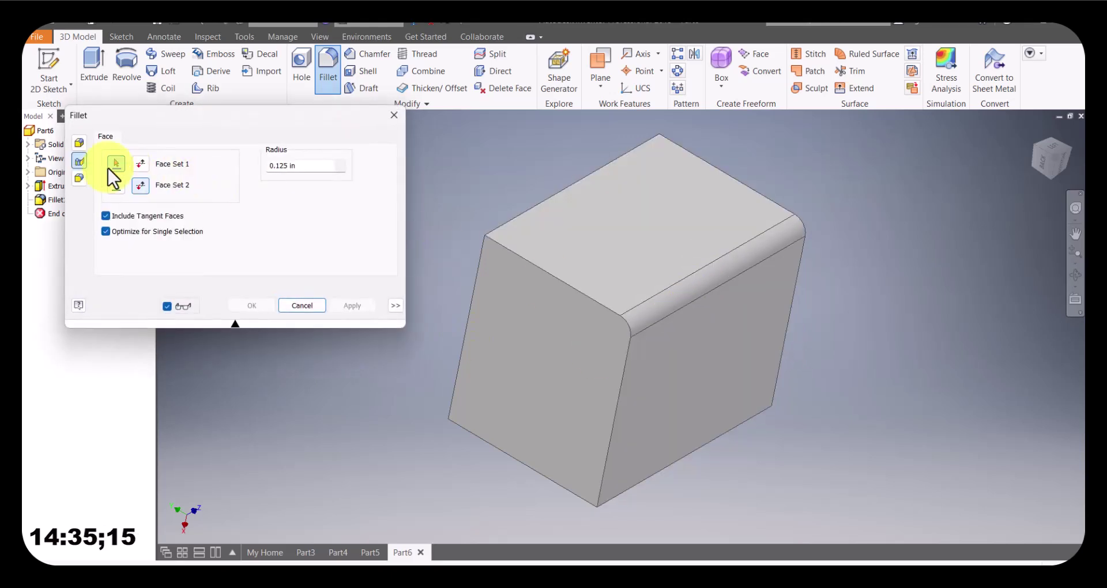
pyautogui.click(80, 143)
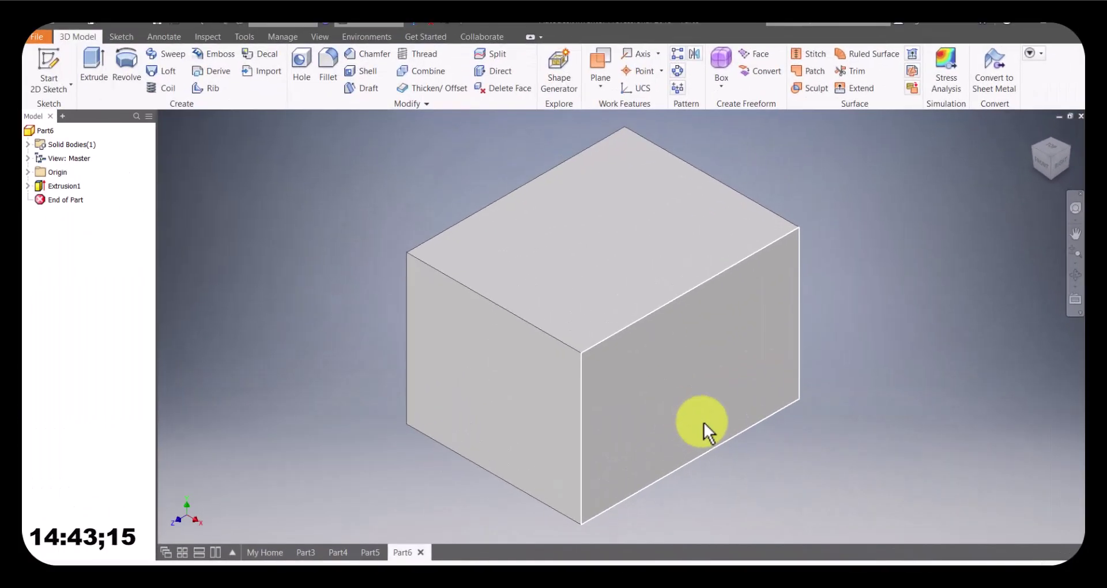
# Chamfer the edge between the box's top and right faces with an equal distance of 0.125 in.
pyautogui.moveTo(703, 422)
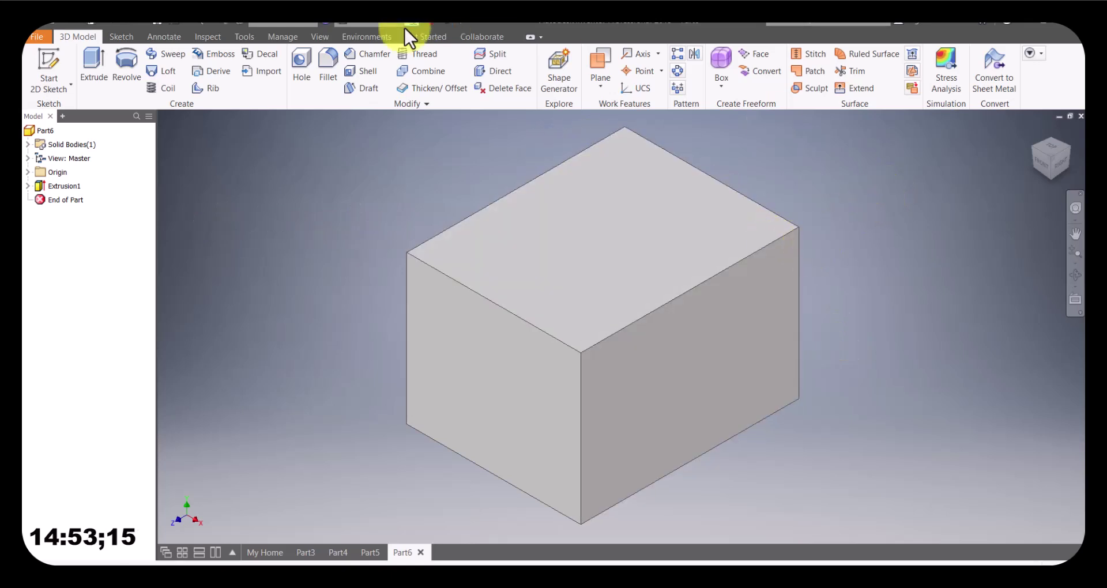
pyautogui.click(375, 55)
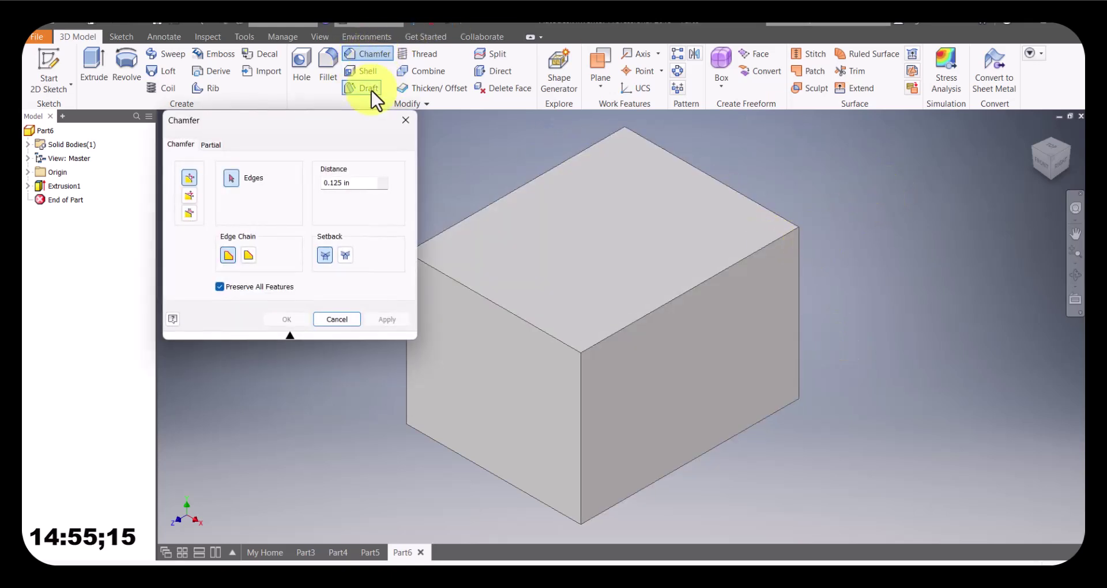
pyautogui.moveTo(337, 130); pyautogui.dragTo(307, 128)
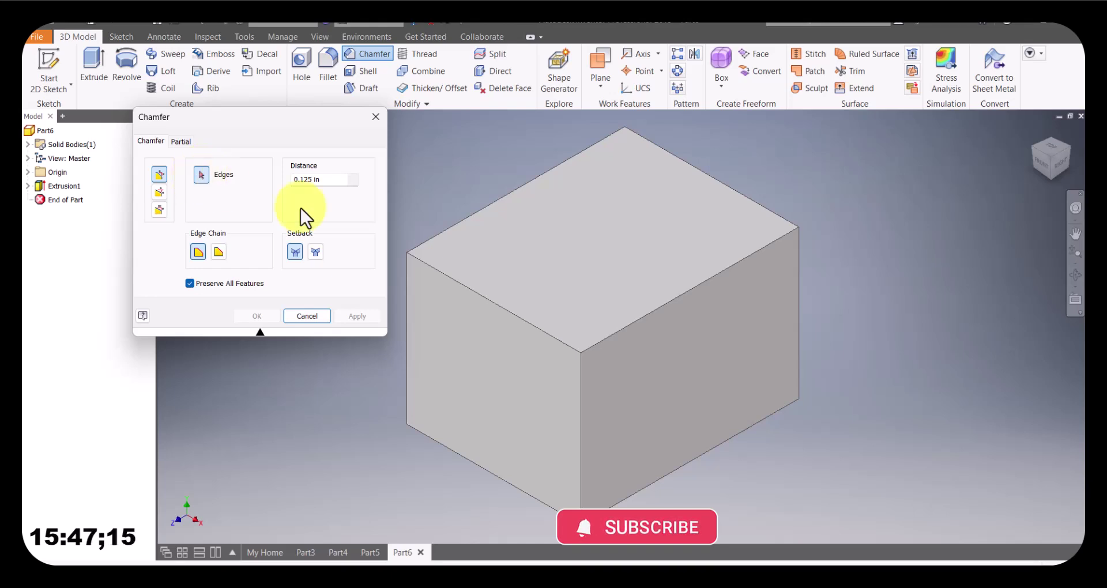
pyautogui.click(652, 314)
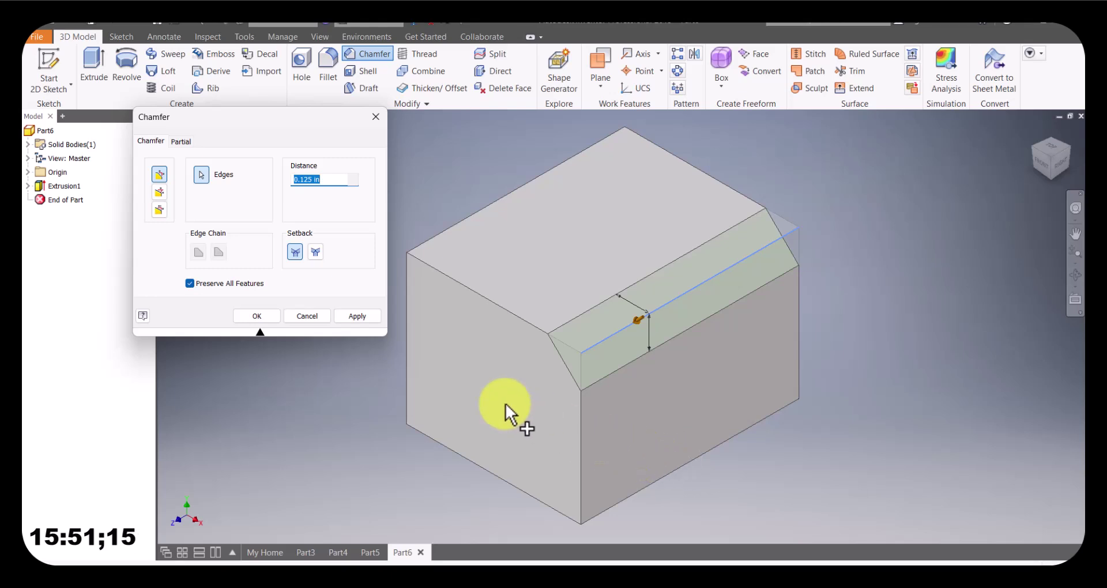
pyautogui.keyDown('shift'); pyautogui.moveTo(536, 410); pyautogui.dragTo(720, 329, button='middle'); pyautogui.keyUp('shift')
pyautogui.scroll(4, 698, 332)
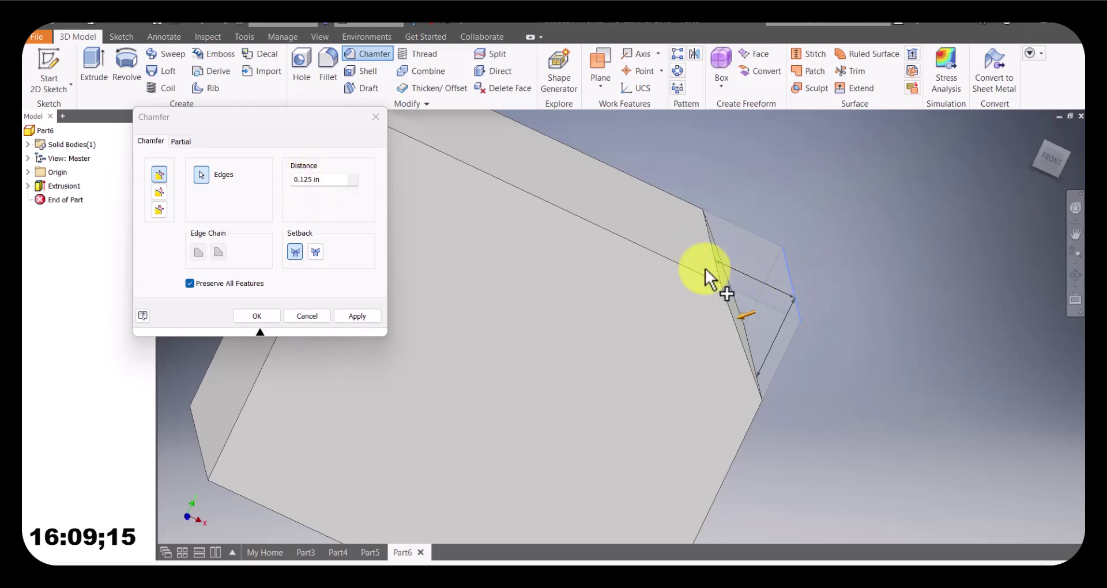
pyautogui.keyDown('shift'); pyautogui.moveTo(829, 346); pyautogui.dragTo(779, 335, button='middle'); pyautogui.keyUp('shift')
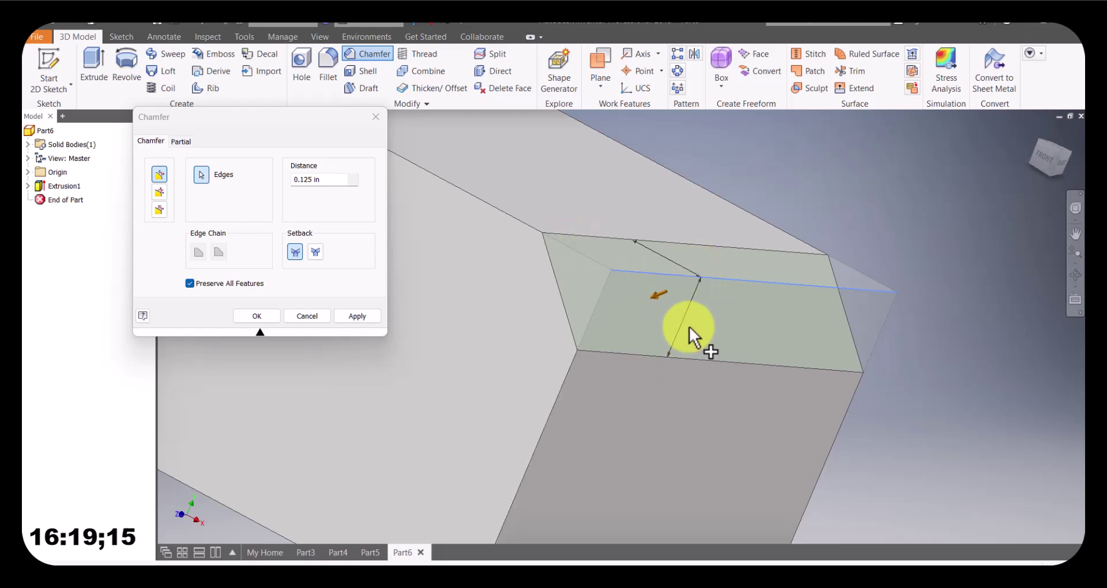
pyautogui.click(357, 316)
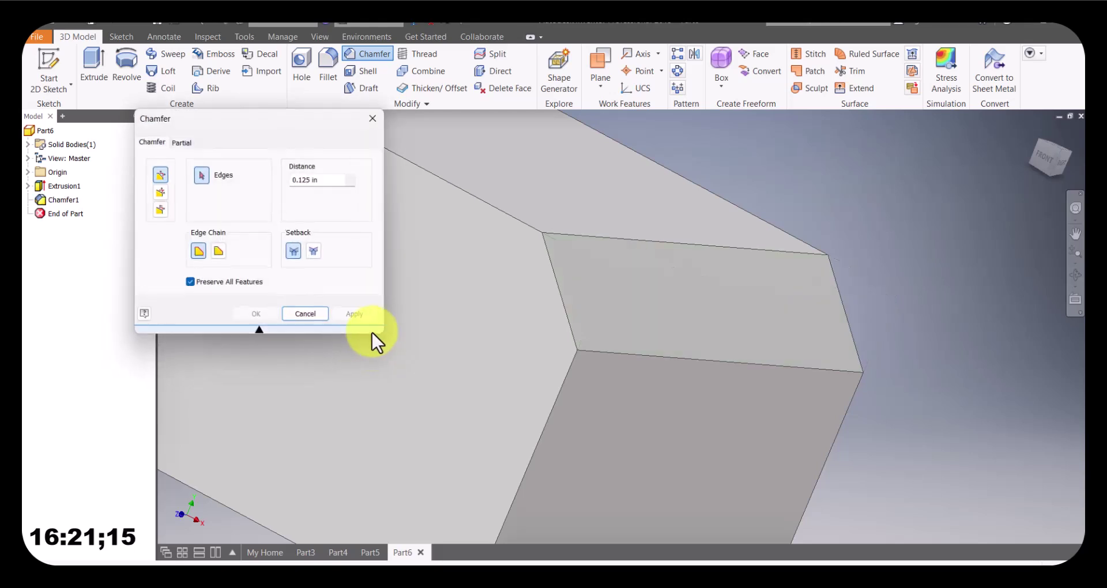
# Set up a distance-and-angle chamfer with a 0.125 in distance, using the box's front face and its top edge.
pyautogui.scroll(-3, 667, 306)
pyautogui.scroll(3, 668, 304)
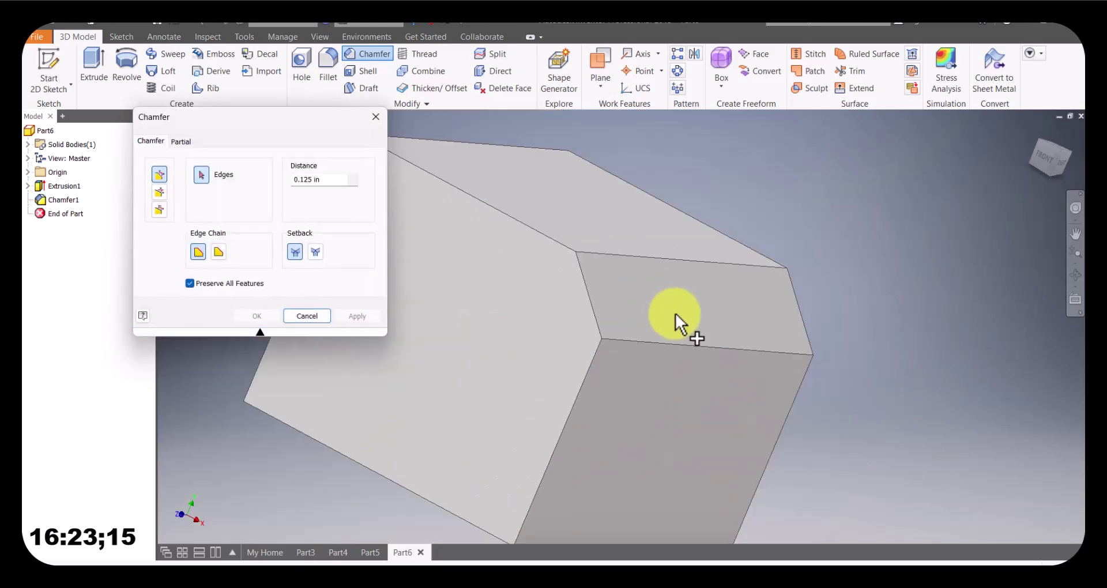
pyautogui.scroll(2, 676, 313)
pyautogui.scroll(-2, 681, 301)
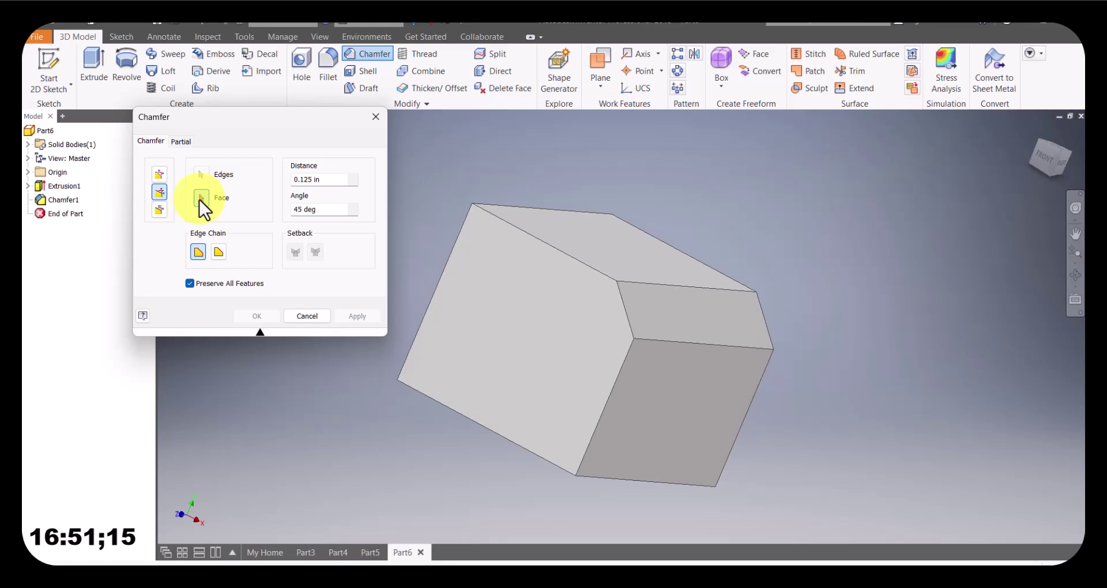
pyautogui.click(527, 252)
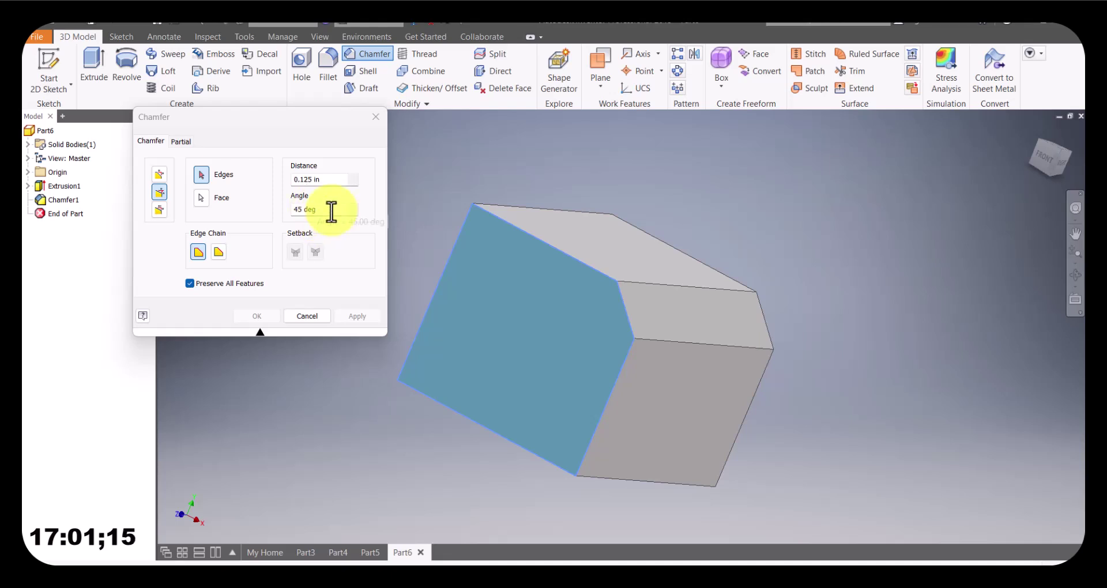
pyautogui.click(517, 227)
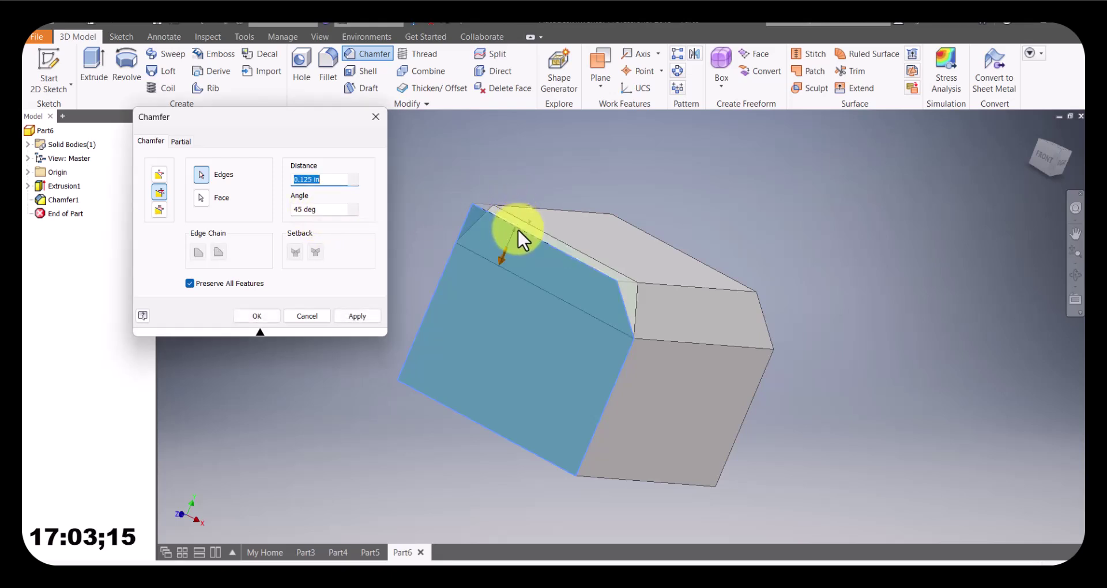
pyautogui.moveTo(623, 289)
pyautogui.keyDown('shift'); pyautogui.mouseDown(button='middle')
pyautogui.moveTo(593, 279)
pyautogui.moveTo(576, 296)
pyautogui.moveTo(504, 286)
pyautogui.moveTo(531, 272)
pyautogui.moveTo(620, 278)
pyautogui.mouseUp(button='middle'); pyautogui.keyUp('shift')
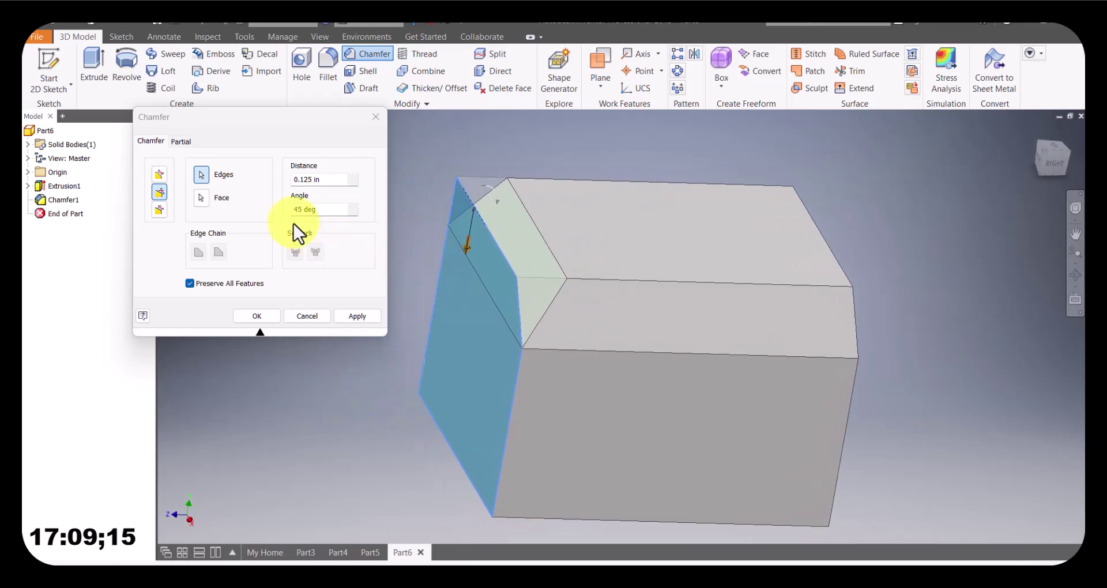
# Set the front edge chamfer's angle to 60 deg and apply it.
pyautogui.click(301, 211)
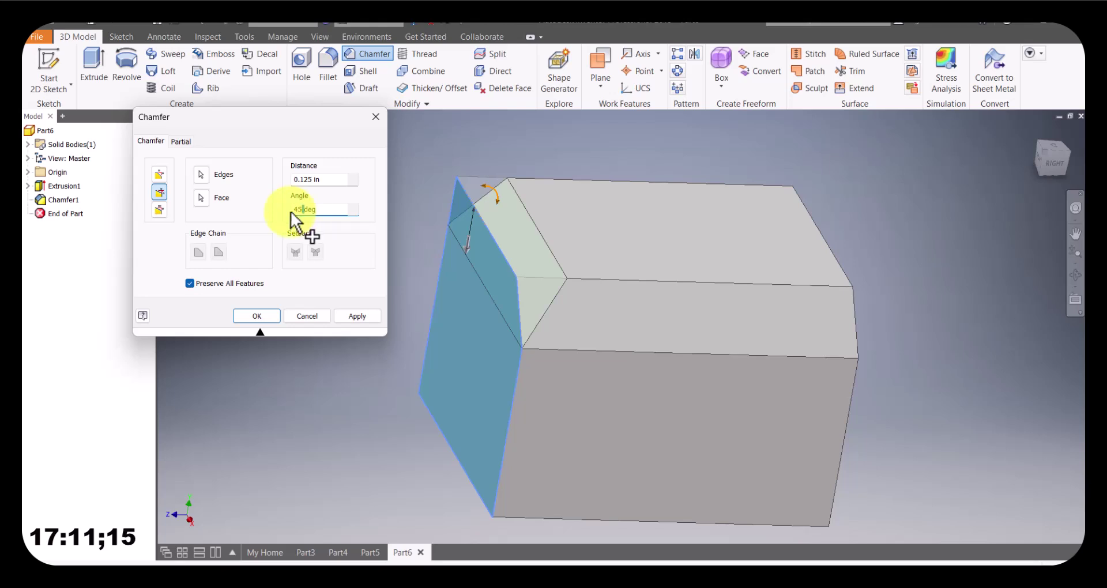
pyautogui.write('60')
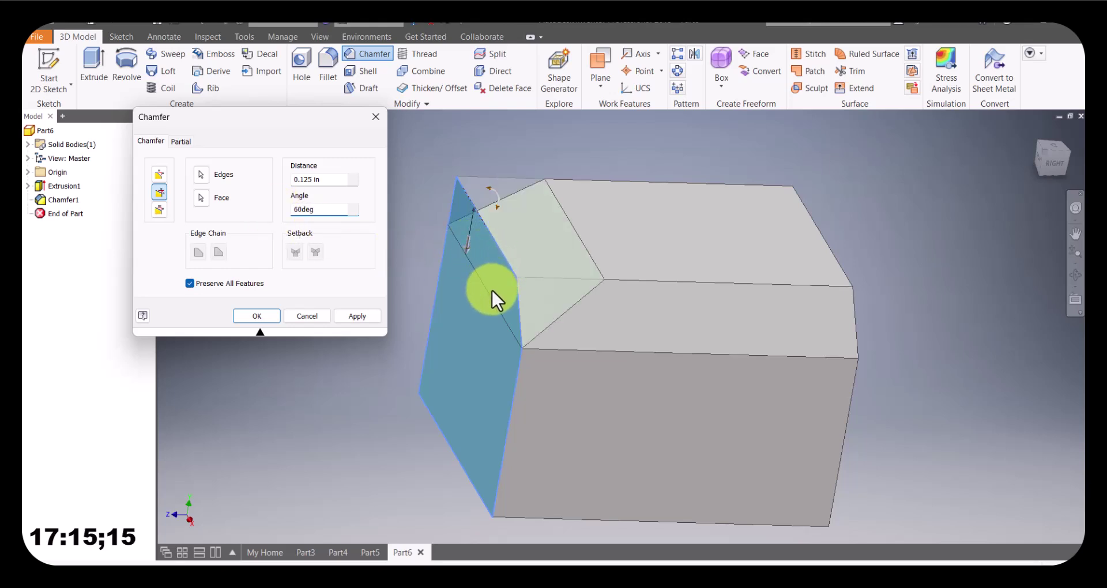
pyautogui.keyDown('shift'); pyautogui.moveTo(489, 243); pyautogui.dragTo(473, 229, button='middle'); pyautogui.keyUp('shift')
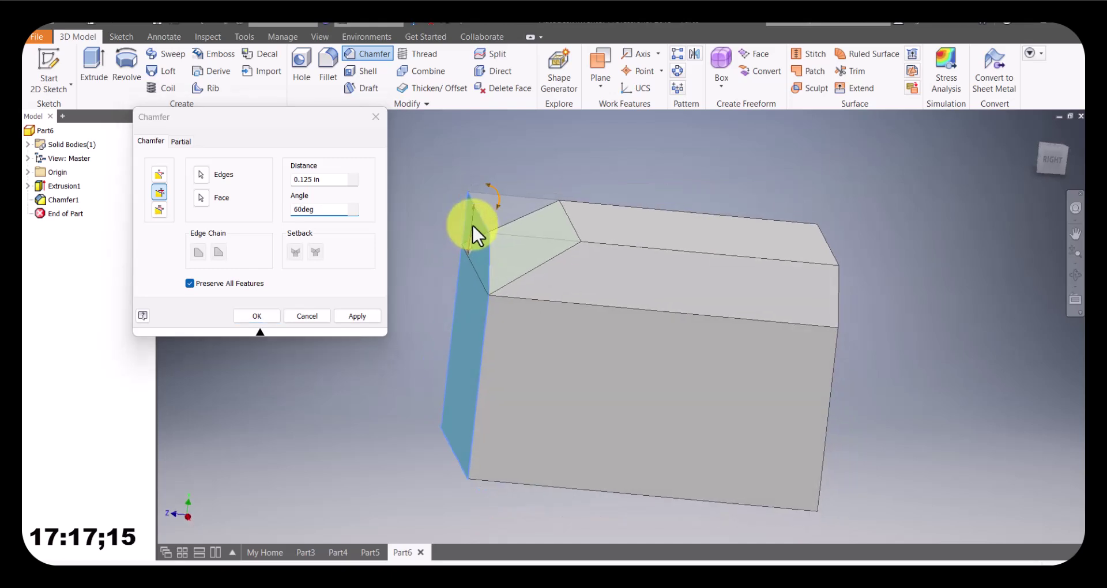
pyautogui.keyDown('shift'); pyautogui.moveTo(504, 274); pyautogui.dragTo(512, 206, button='middle'); pyautogui.keyUp('shift')
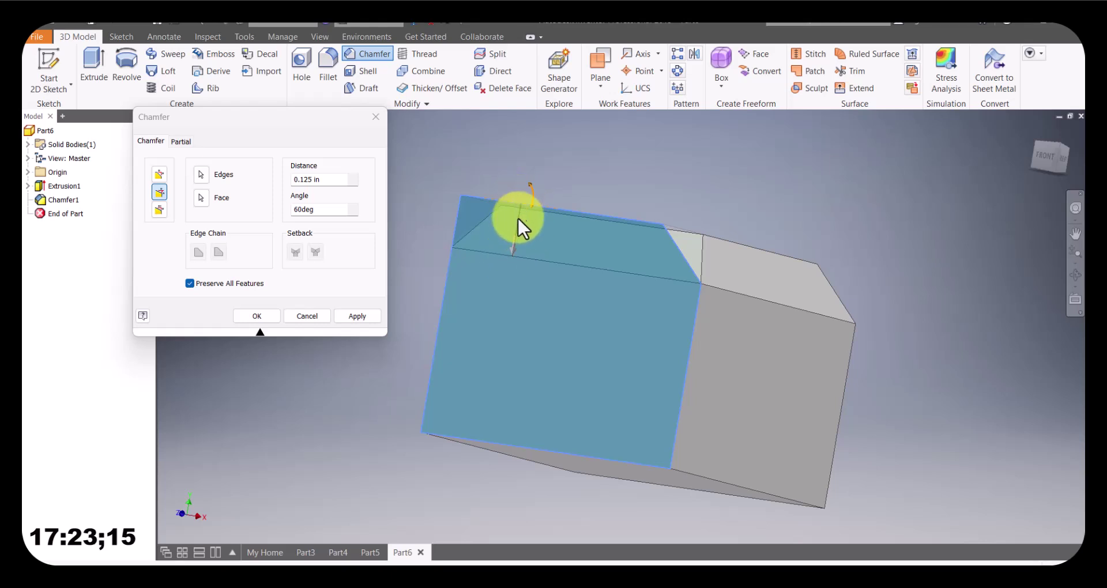
pyautogui.keyDown('shift'); pyautogui.moveTo(519, 265); pyautogui.dragTo(461, 272, button='middle'); pyautogui.keyUp('shift')
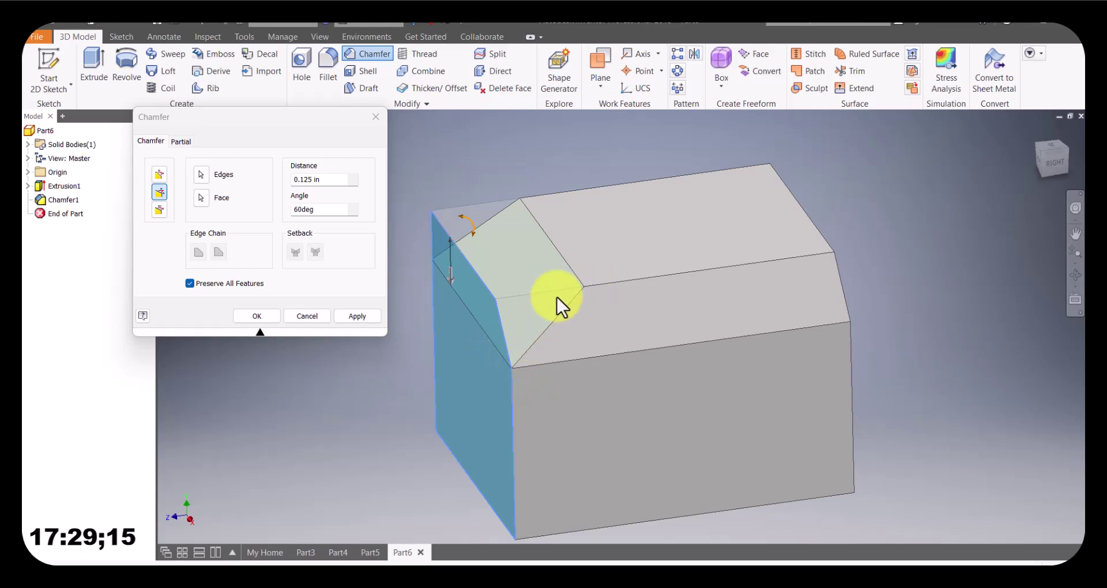
pyautogui.moveTo(536, 358)
pyautogui.keyDown('shift'); pyautogui.mouseDown(button='middle')
pyautogui.moveTo(516, 343)
pyautogui.moveTo(534, 329)
pyautogui.moveTo(560, 337)
pyautogui.moveTo(548, 353)
pyautogui.mouseUp(button='middle'); pyautogui.keyUp('shift')
pyautogui.click(363, 319)
# Set up a two-distance chamfer of 0.5 in and 0.125 in on the vertical edge between the box's front and right faces.
pyautogui.keyDown('shift'); pyautogui.moveTo(460, 395); pyautogui.dragTo(531, 340, button='middle'); pyautogui.keyUp('shift')
pyautogui.scroll(5, 568, 371)
pyautogui.scroll(-3, 594, 323)
pyautogui.keyDown('shift'); pyautogui.moveTo(617, 293); pyautogui.dragTo(576, 264, button='middle'); pyautogui.keyUp('shift')
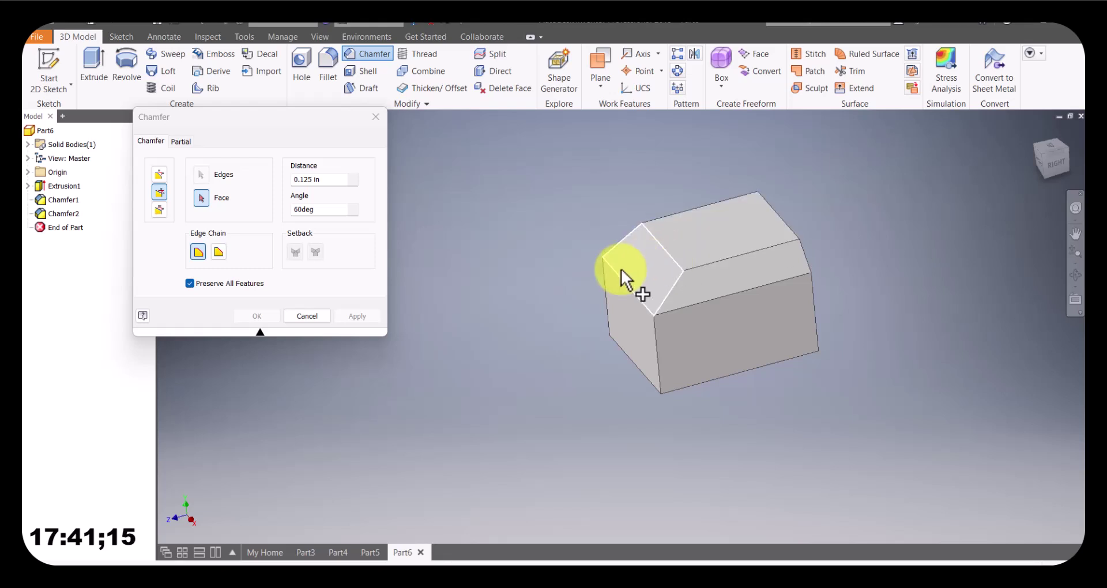
pyautogui.click(158, 210)
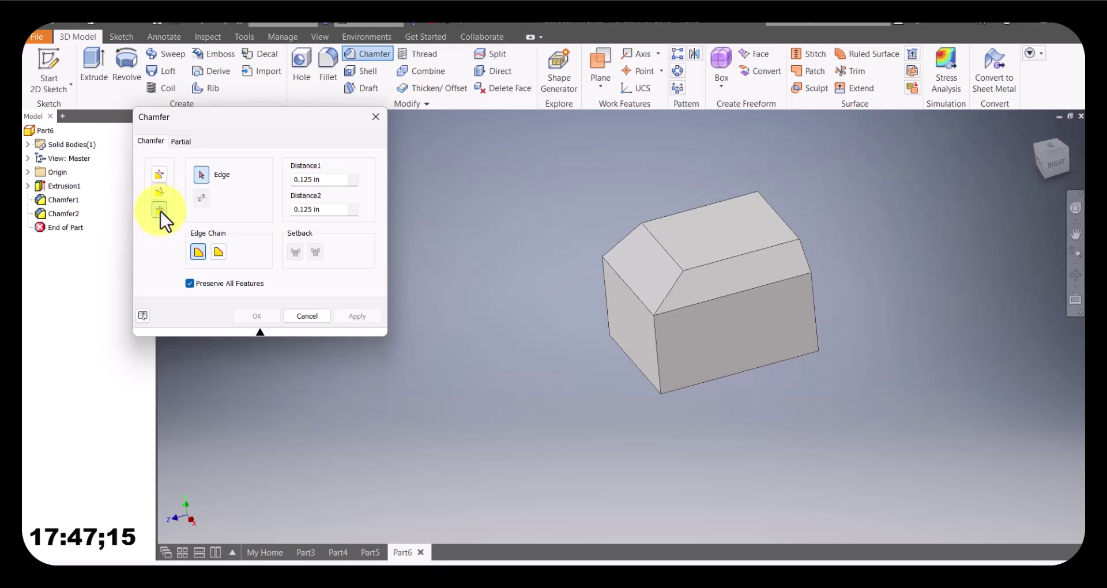
pyautogui.click(300, 180)
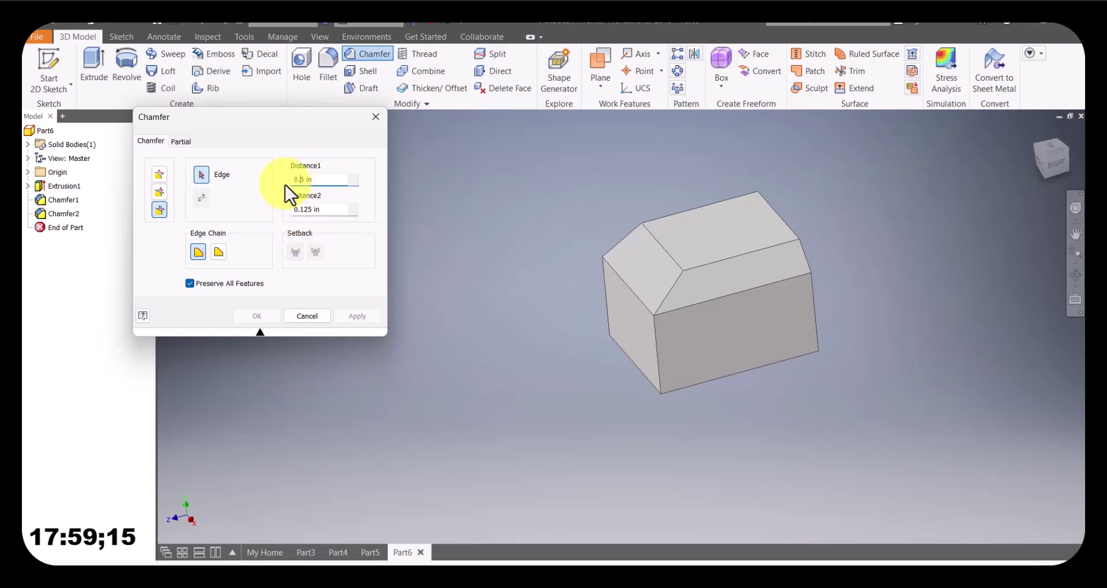
pyautogui.click(200, 176)
pyautogui.scroll(4, 656, 355)
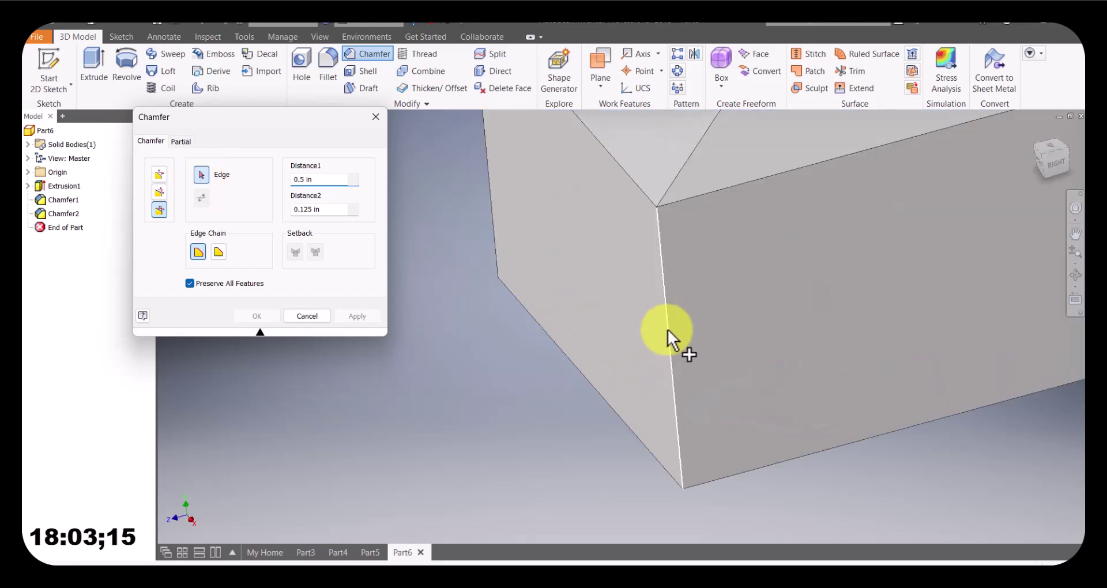
pyautogui.click(666, 331)
pyautogui.scroll(-3, 678, 336)
pyautogui.scroll(3, 692, 332)
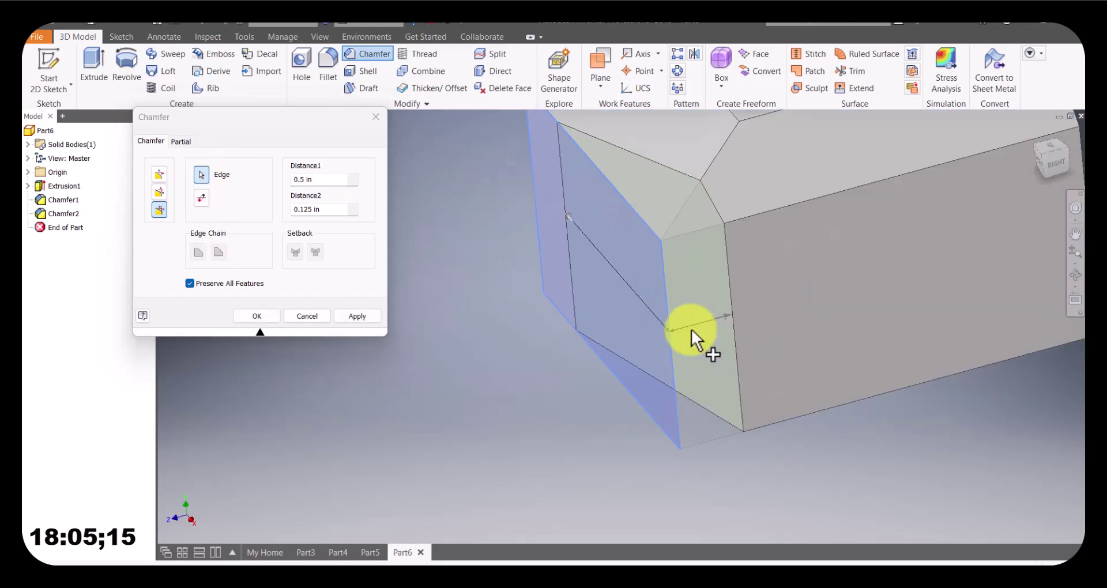
# Set Distance1 of the vertical edge's chamfer to 0.05 in and apply it.
pyautogui.click(306, 181)
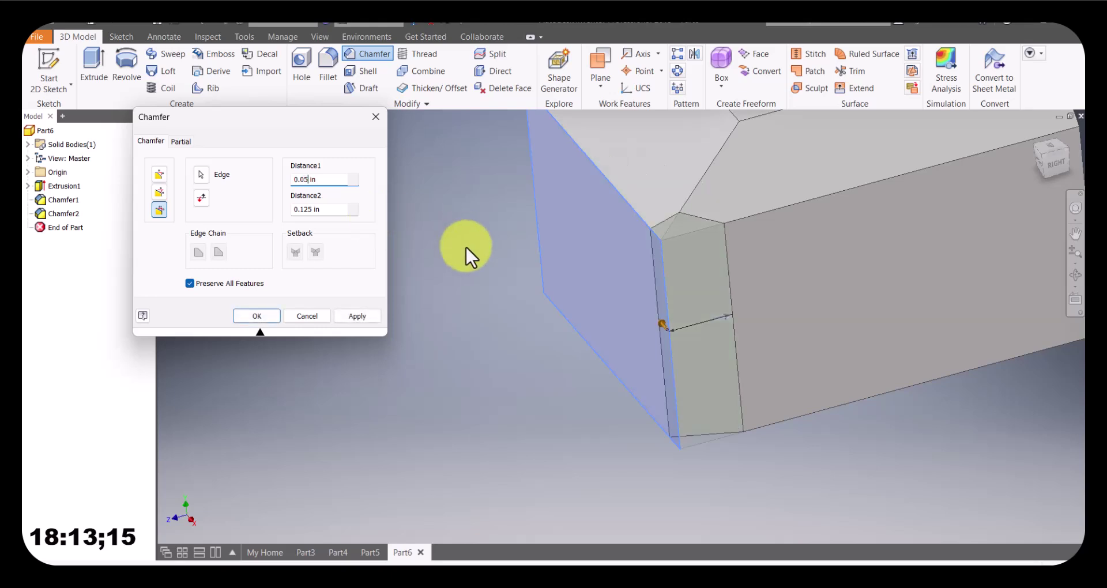
pyautogui.scroll(3, 659, 320)
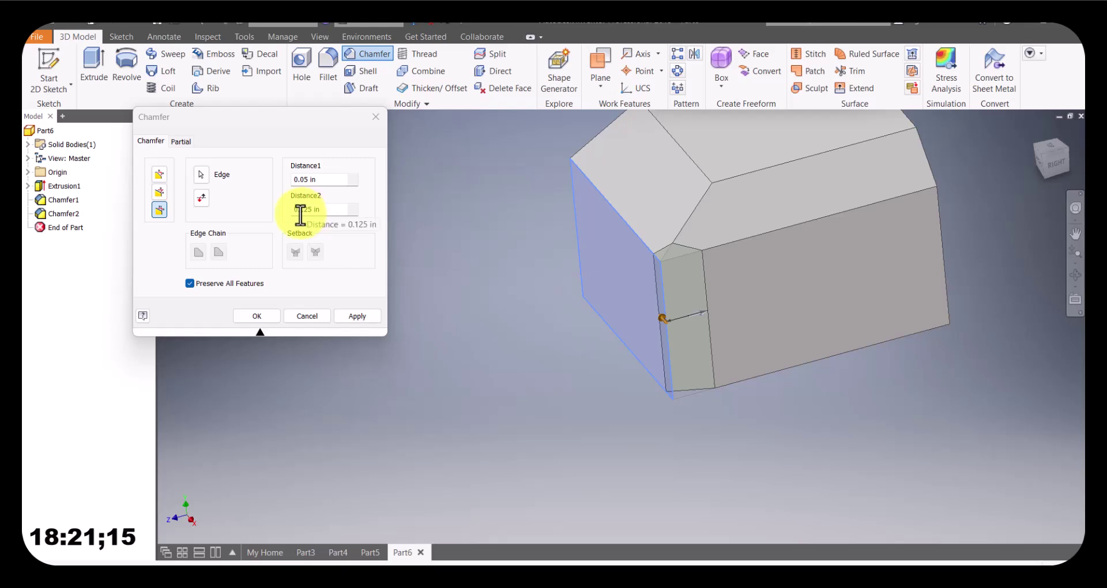
pyautogui.keyDown('shift'); pyautogui.moveTo(648, 346); pyautogui.dragTo(823, 293, button='middle'); pyautogui.keyUp('shift')
pyautogui.scroll(5, 819, 284)
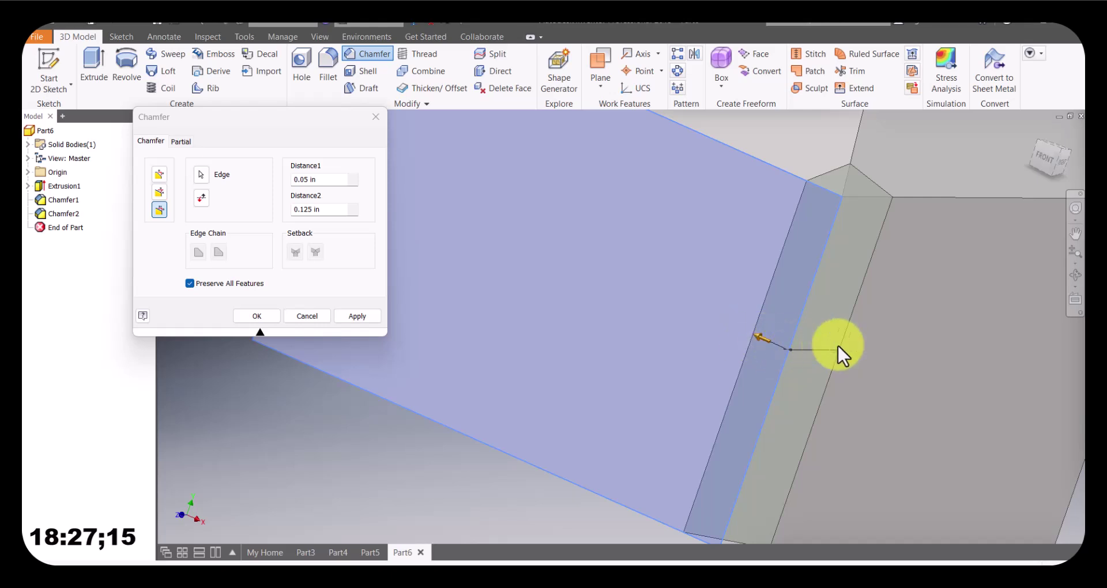
pyautogui.keyDown('shift'); pyautogui.moveTo(815, 351); pyautogui.dragTo(628, 313, button='middle'); pyautogui.keyUp('shift')
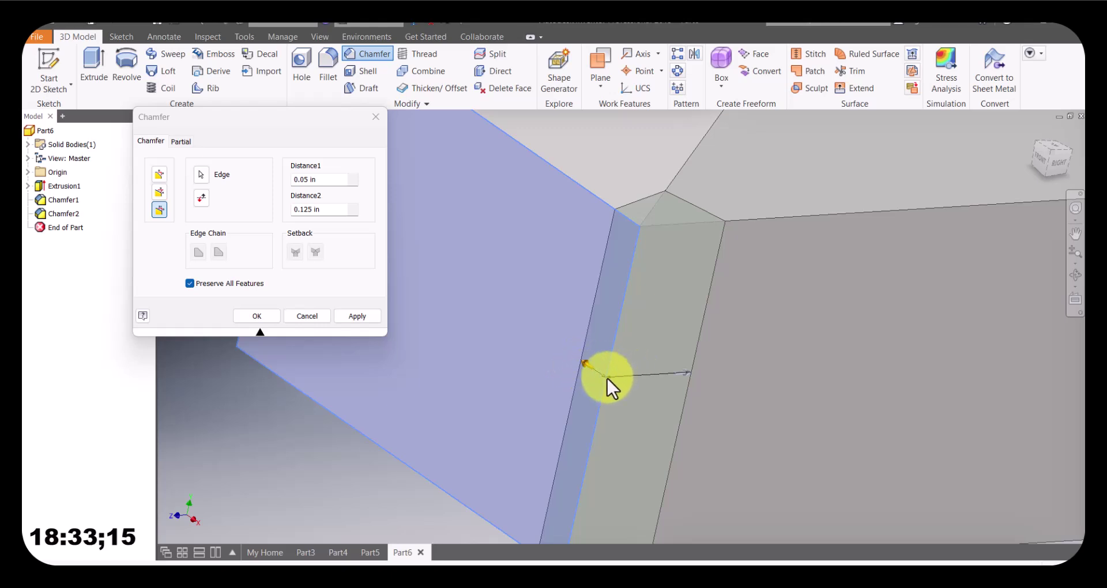
pyautogui.click(358, 316)
pyautogui.scroll(-3, 710, 394)
pyautogui.scroll(3, 715, 394)
pyautogui.keyDown('shift'); pyautogui.moveTo(715, 395); pyautogui.dragTo(650, 363, button='middle'); pyautogui.keyUp('shift')
pyautogui.scroll(-3, 651, 358)
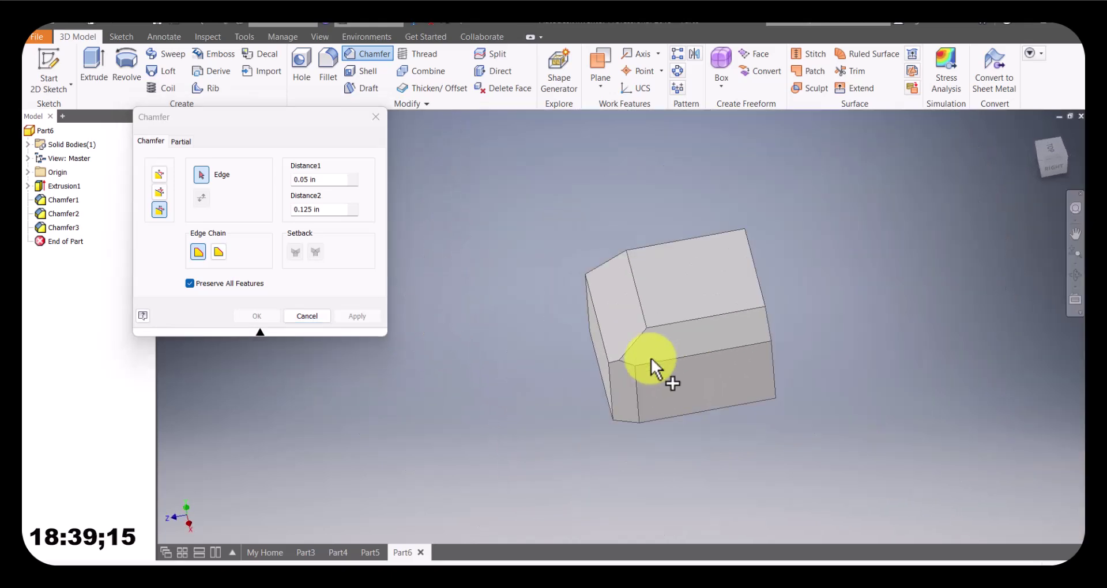
pyautogui.scroll(3, 651, 358)
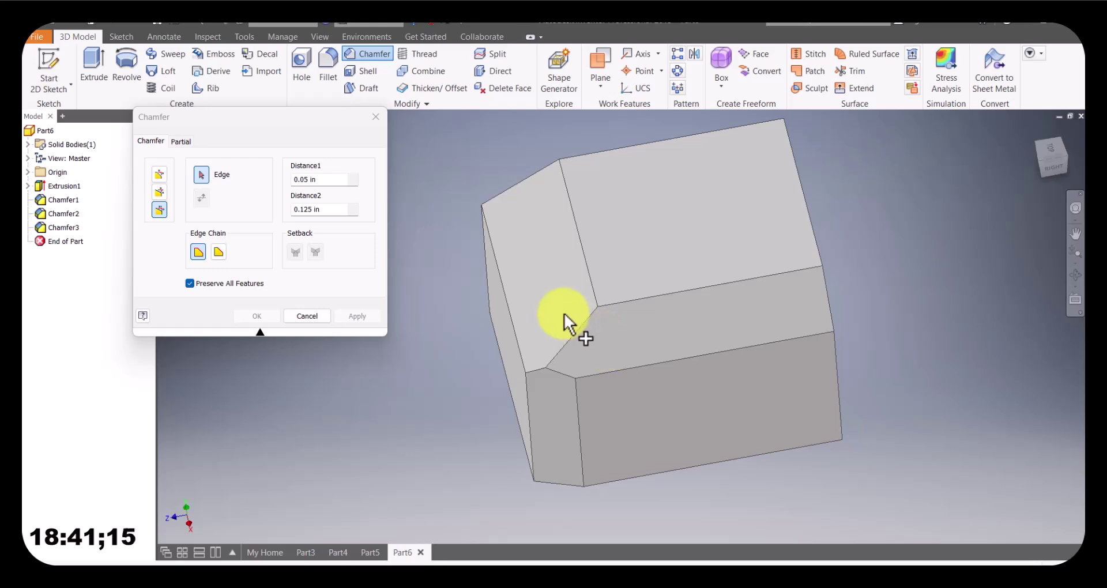
# Review the Chamfer command's distance, distance-and-angle and two-distance modes, and leave the command without adding another chamfer.
pyautogui.click(160, 174)
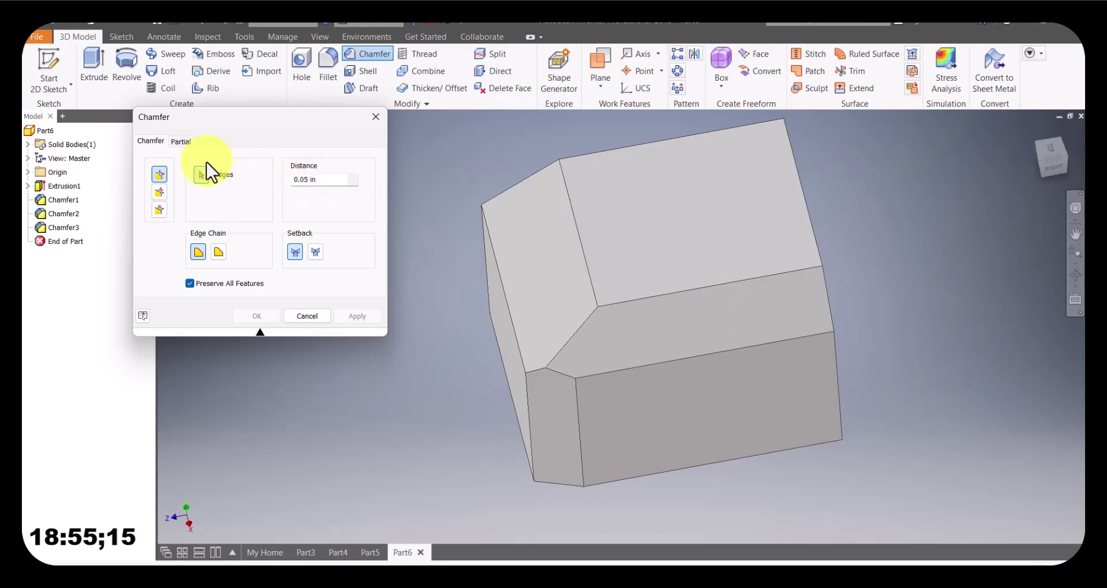
pyautogui.click(157, 195)
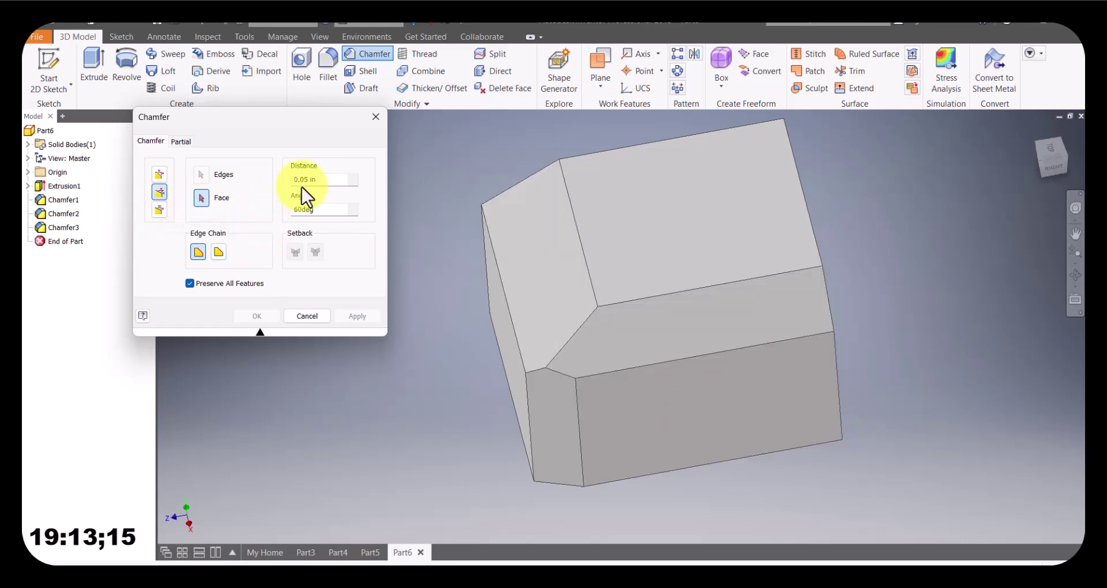
pyautogui.click(159, 210)
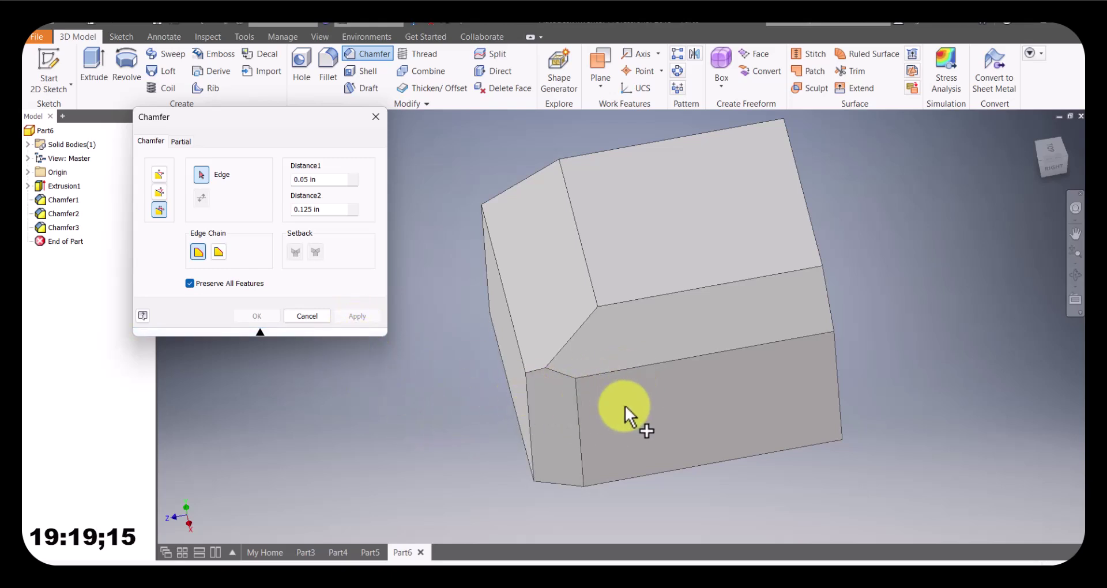
pyautogui.keyDown('shift'); pyautogui.moveTo(627, 413); pyautogui.dragTo(640, 387, button='middle'); pyautogui.keyUp('shift')
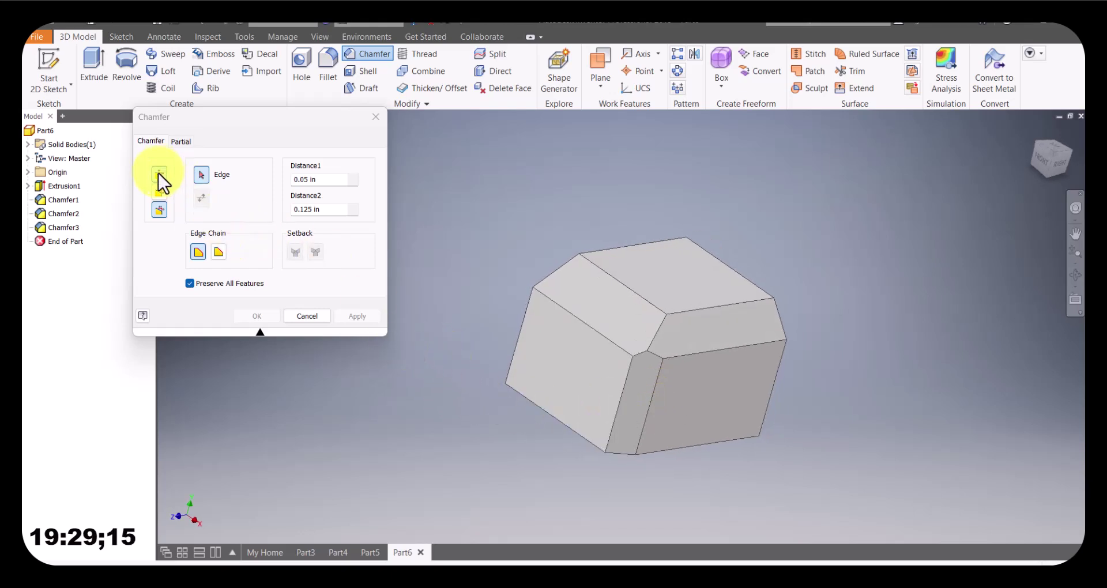
pyautogui.click(307, 316)
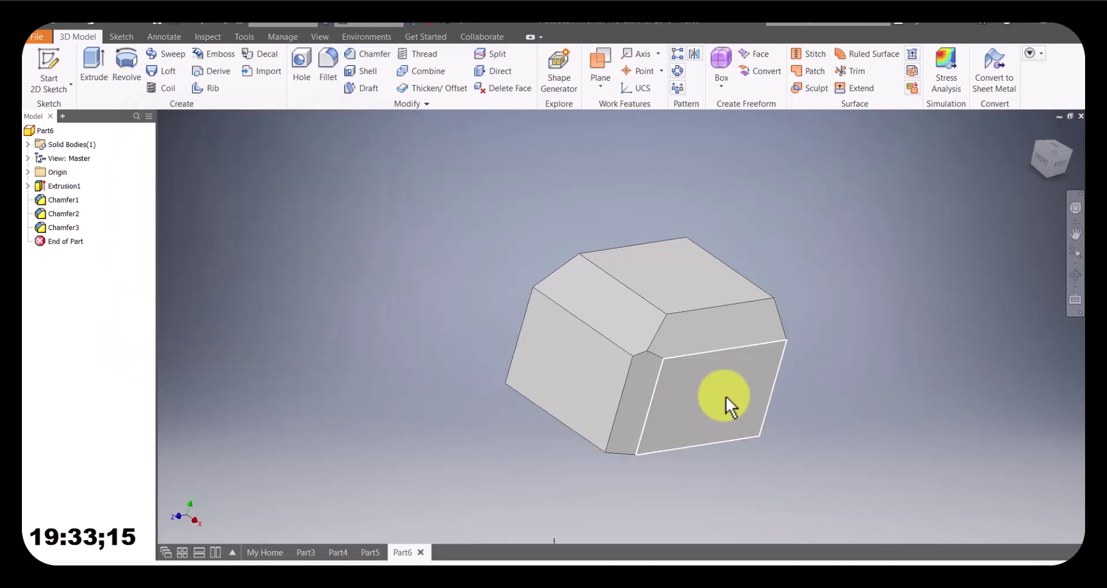
pyautogui.keyDown('shift'); pyautogui.moveTo(816, 415); pyautogui.dragTo(778, 424, button='middle'); pyautogui.keyUp('shift')
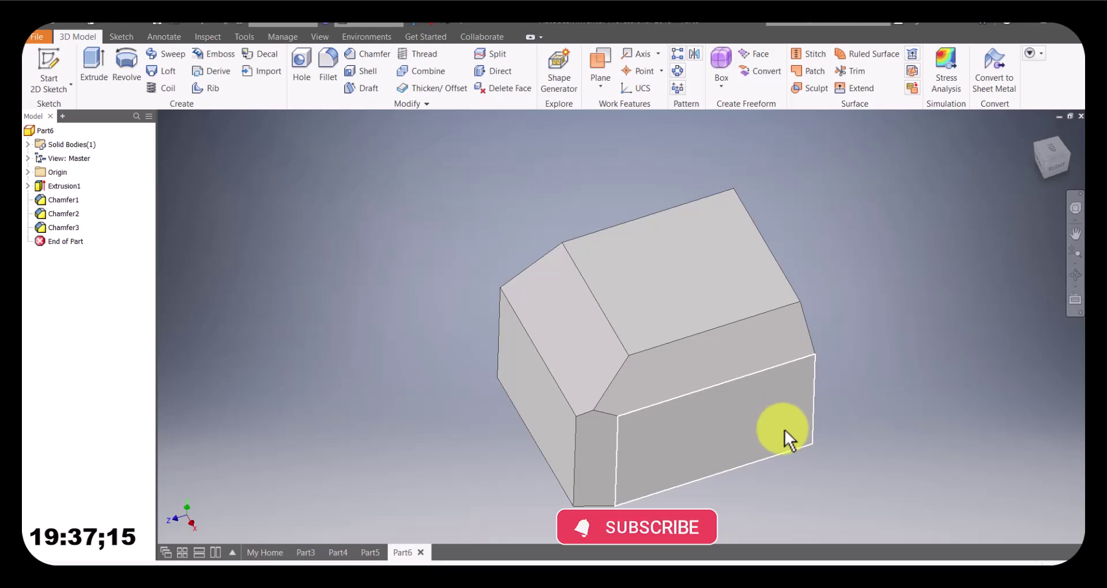
pyautogui.moveTo(784, 429)
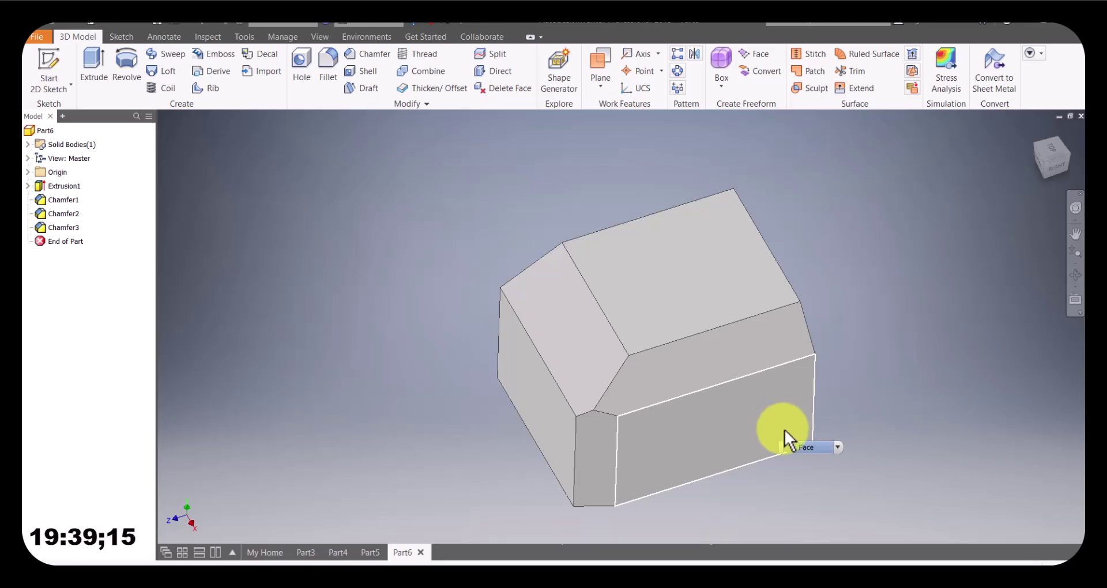